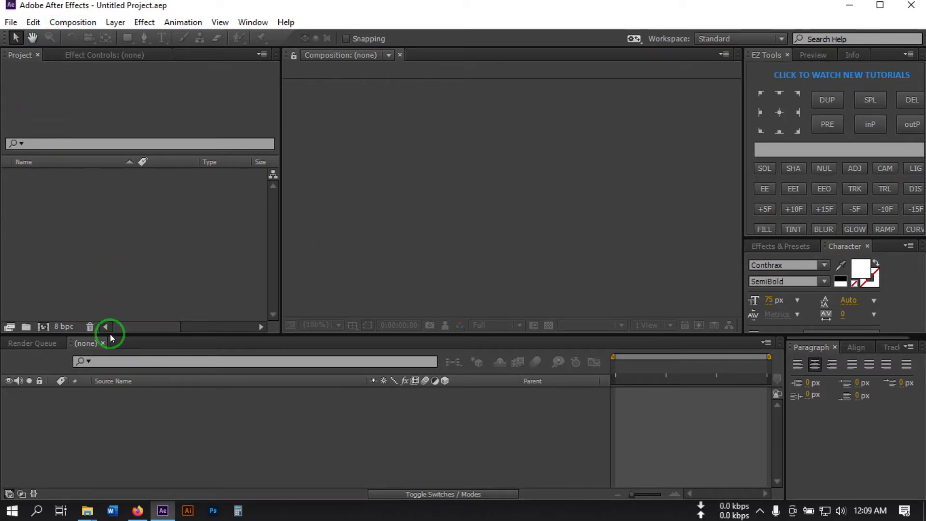
# Look over the images in the Photo Logo Reveal Photos folder in File Explorer, and return to After Effects
pyautogui.moveTo(87, 512)
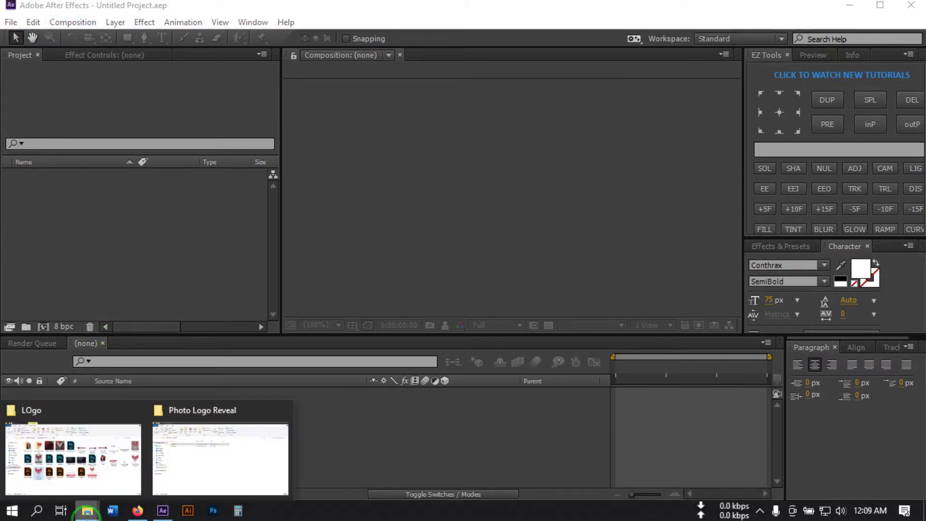
pyautogui.click(190, 456)
pyautogui.doubleClick(146, 165)
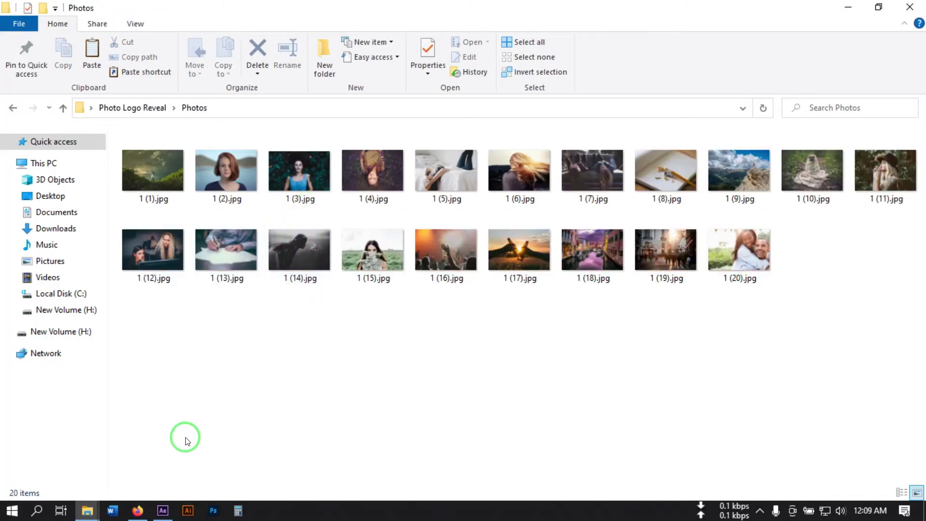
pyautogui.click(163, 510)
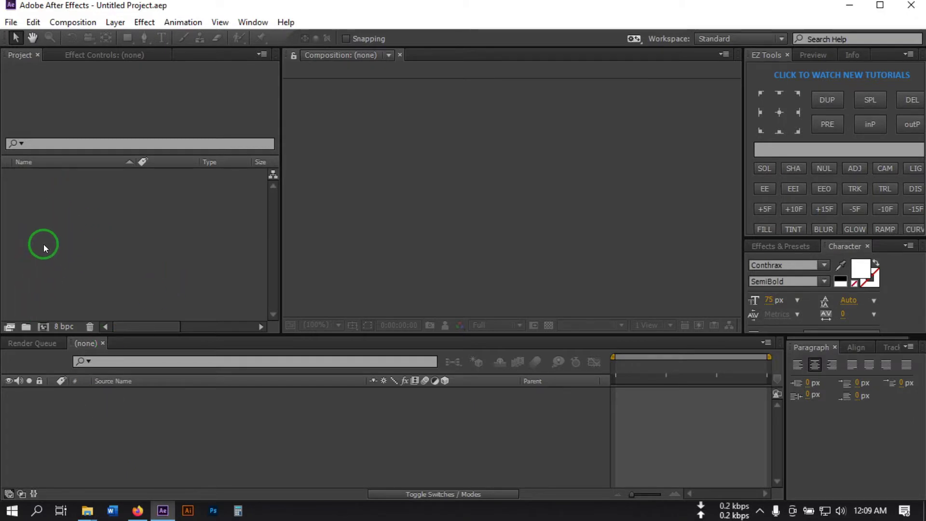
# Import the entire Photos folder from the Photo Logo Reveal folder on the Desktop and check its contents in the project
pyautogui.click(52, 227)
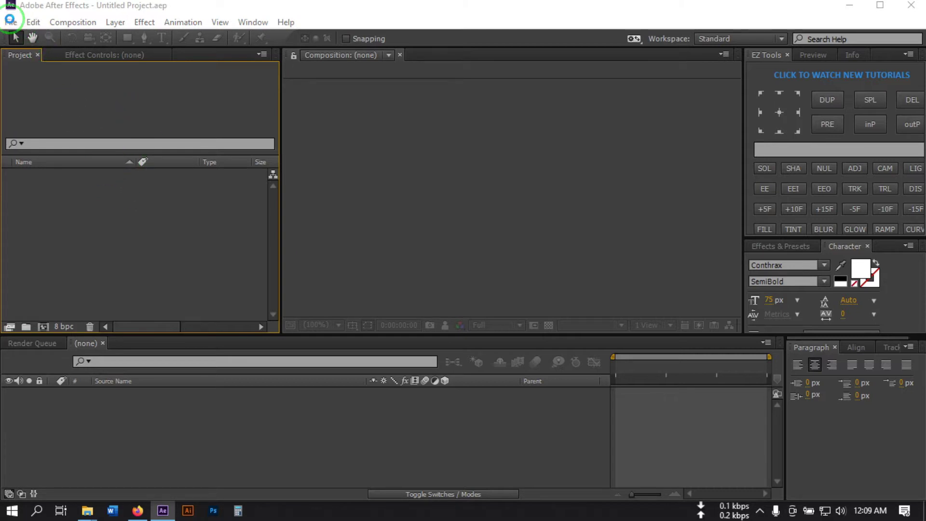
pyautogui.hotkey('ctrl', 'i')
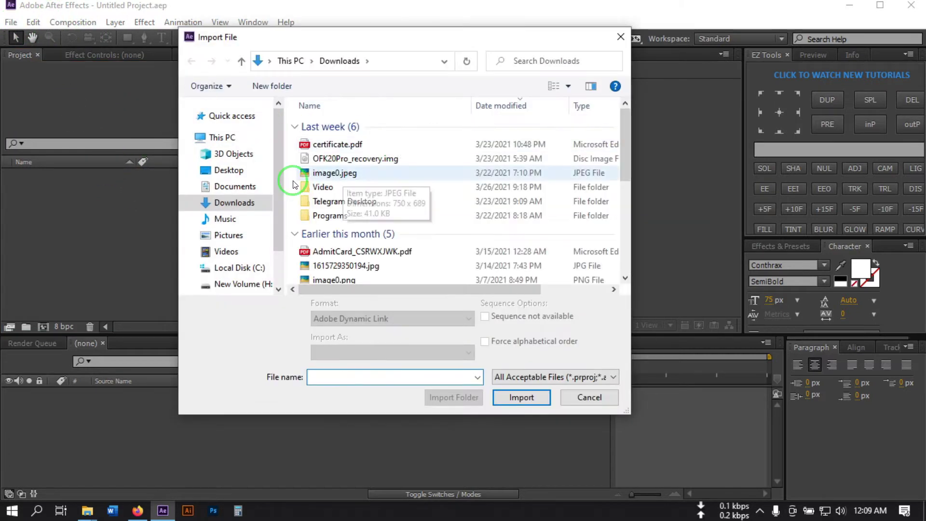
pyautogui.click(241, 179)
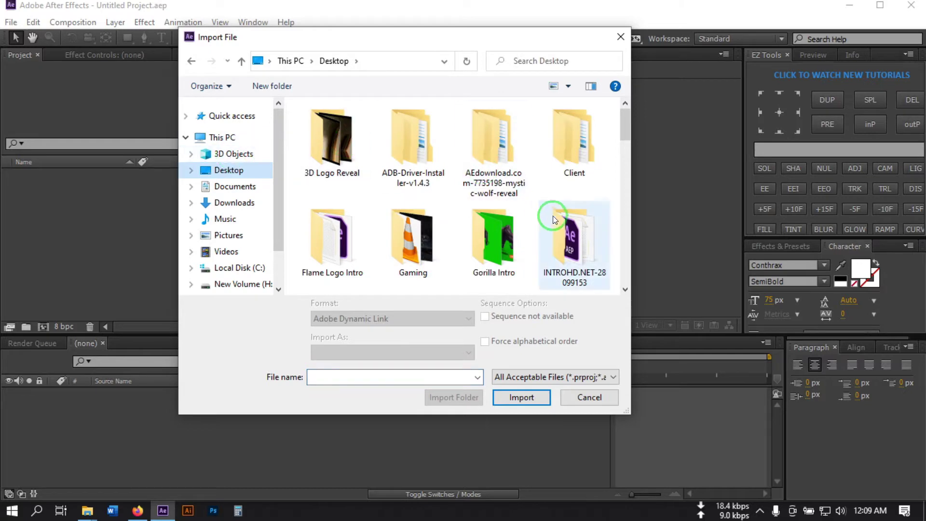
pyautogui.scroll(-2, 555, 219)
pyautogui.scroll(-2, 555, 219)
pyautogui.click(497, 233)
pyautogui.doubleClick(497, 234)
pyautogui.click(346, 139)
pyautogui.click(457, 403)
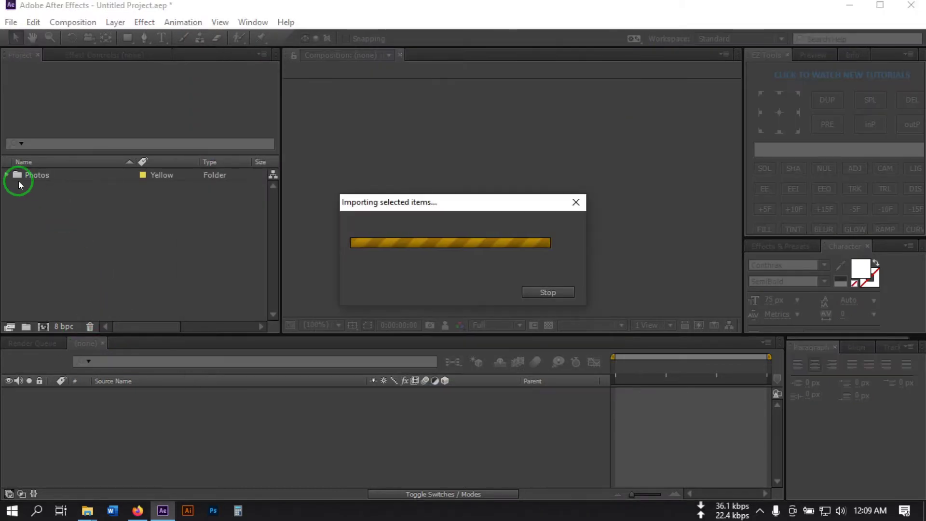
pyautogui.click(7, 176)
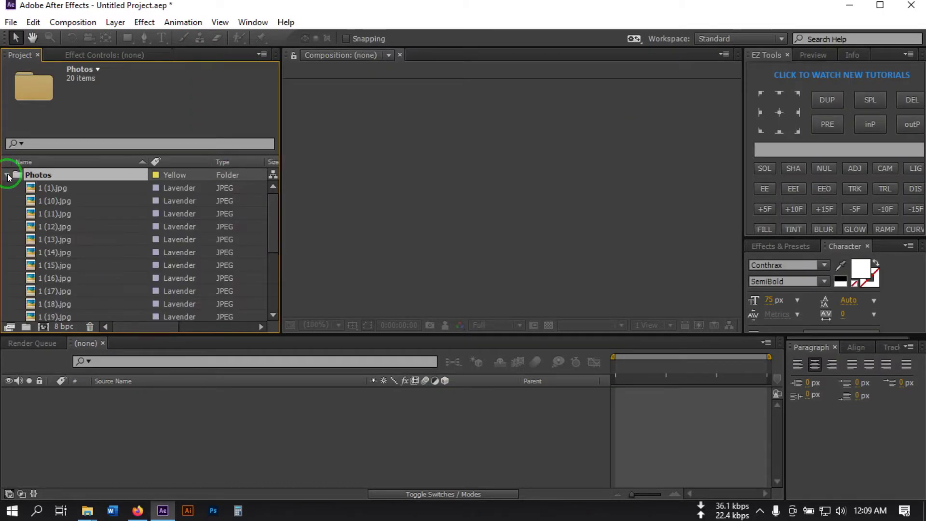
pyautogui.click(7, 175)
pyautogui.click(48, 295)
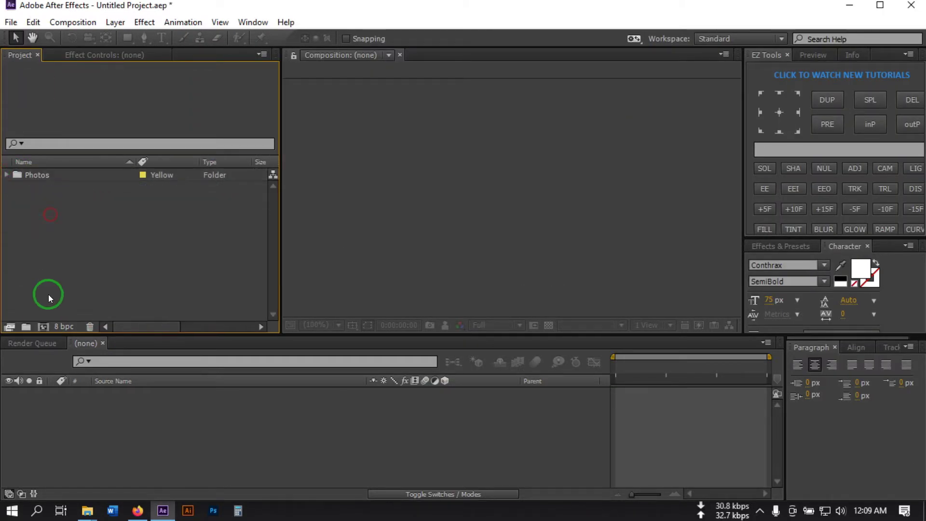
# Create a composition named main with the HDTV 1080 29.97 preset and a 10-second duration
pyautogui.click(43, 327)
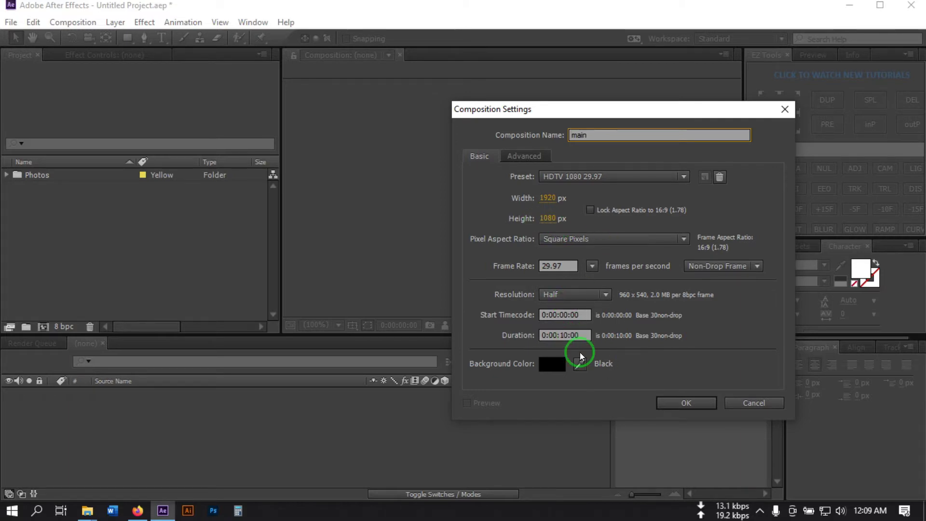
pyautogui.click(675, 404)
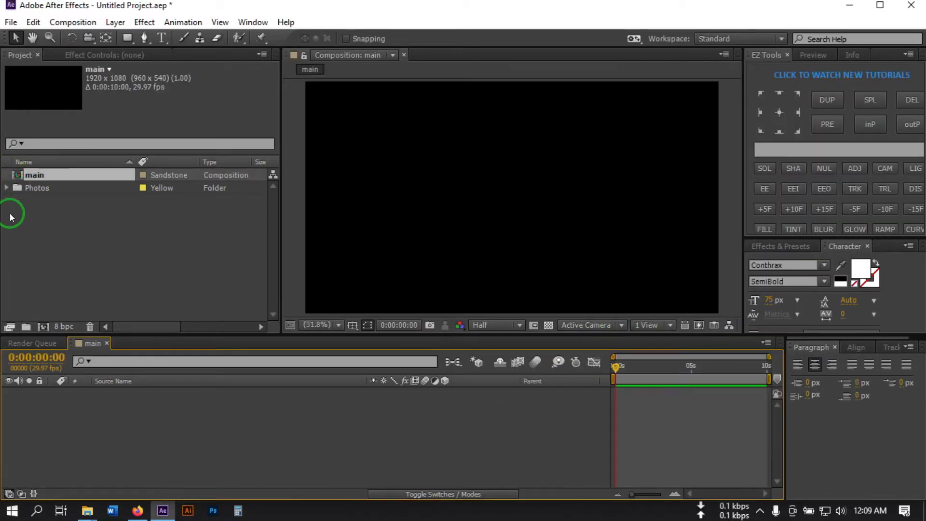
pyautogui.click(74, 279)
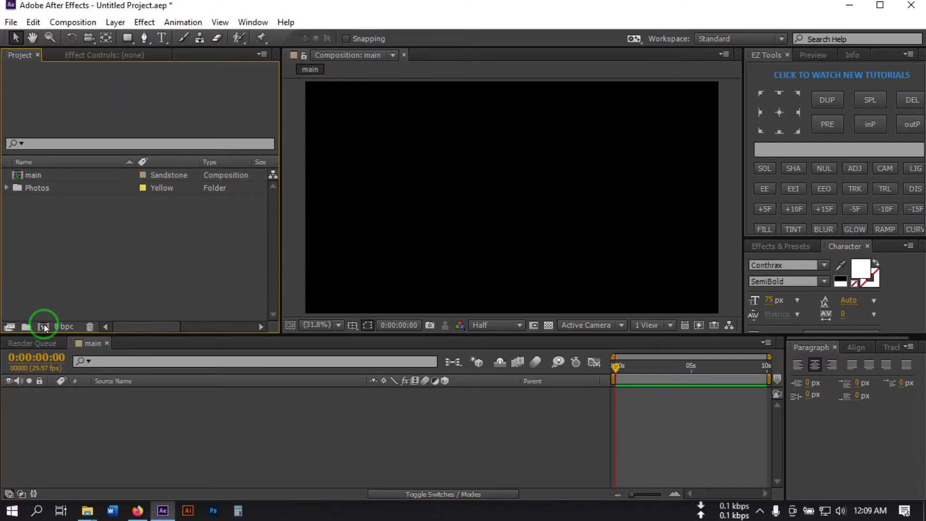
# Create a 500 x 500 px composition named photo frame with a 10-second duration
pyautogui.click(43, 327)
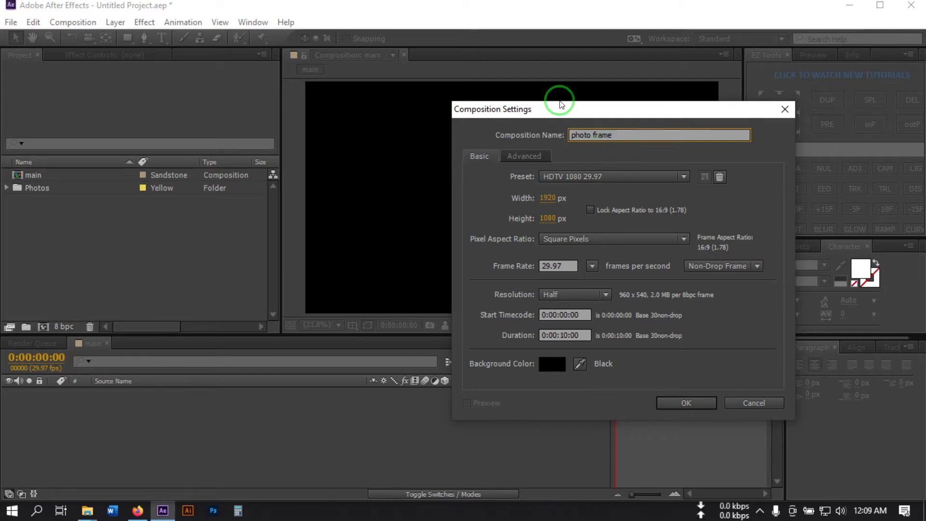
pyautogui.click(549, 198)
pyautogui.write('500')
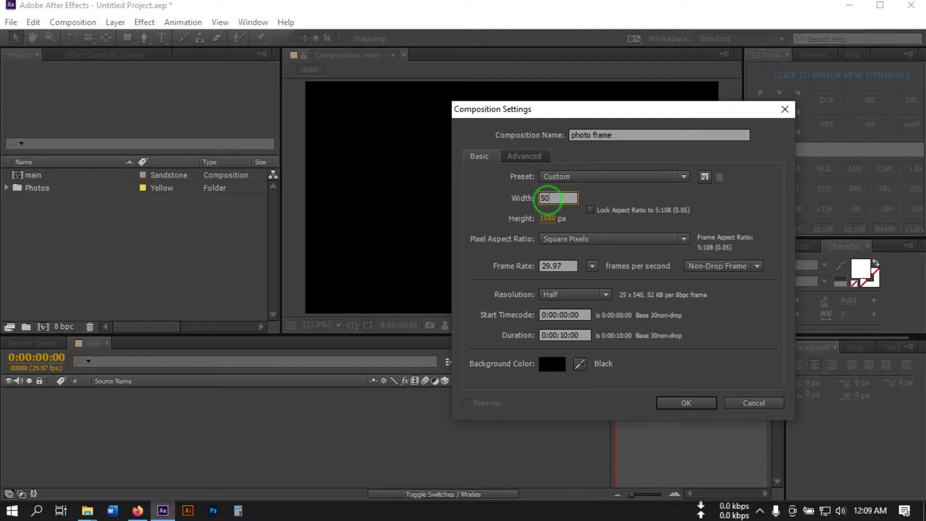
pyautogui.click(548, 219)
pyautogui.write('500')
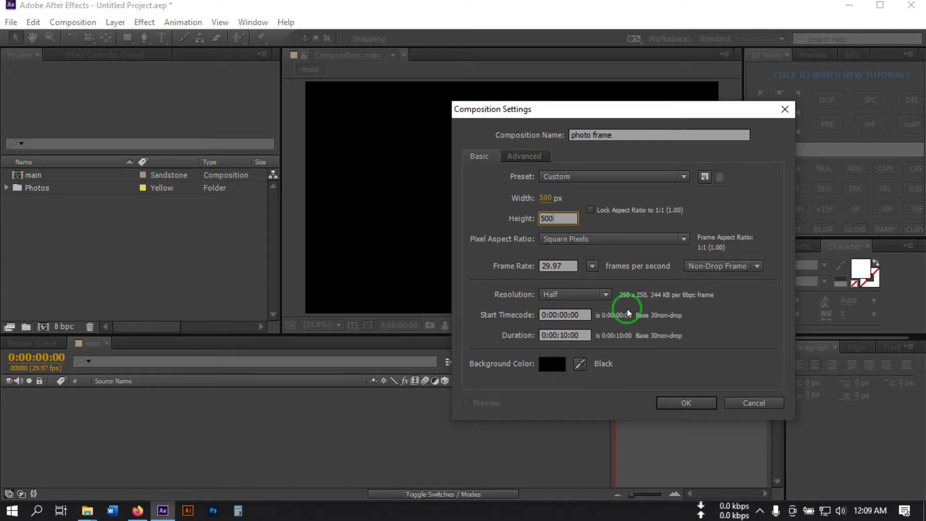
pyautogui.click(678, 405)
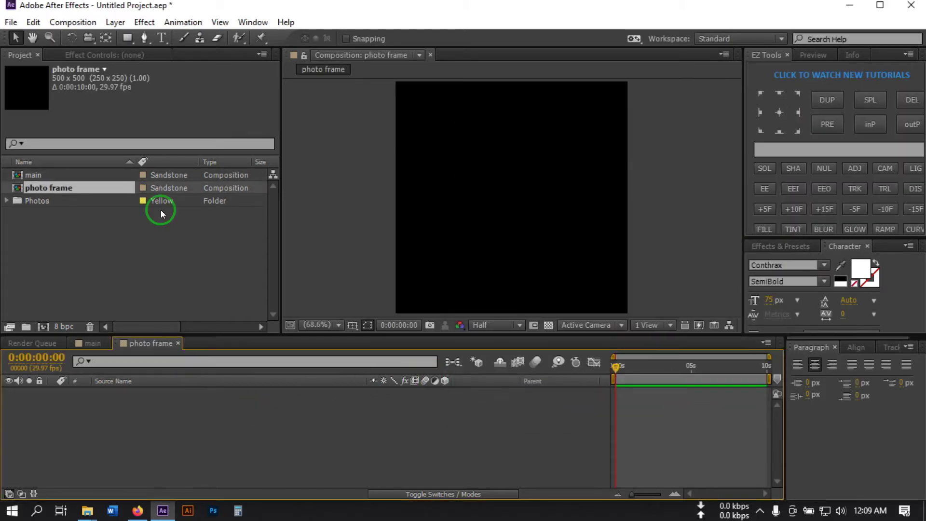
# Add a black 500 x 500 px solid layer named Frame to the photo frame composition
pyautogui.click(128, 38)
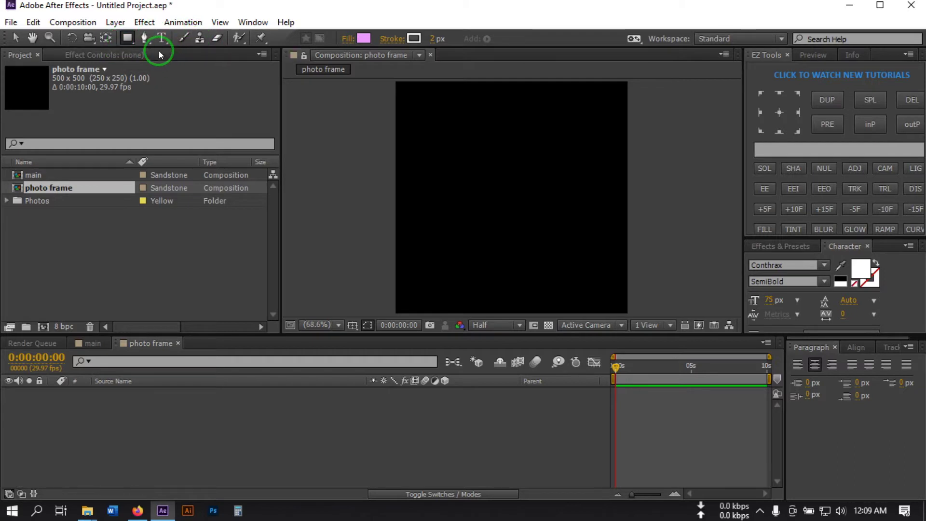
pyautogui.rightClick(116, 430)
pyautogui.moveTo(179, 288)
pyautogui.click(340, 321)
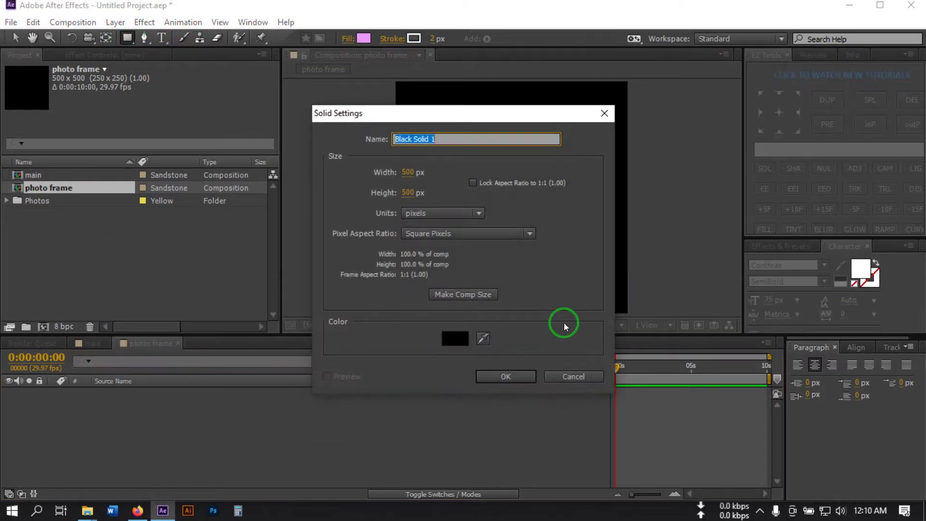
pyautogui.write('Frame')
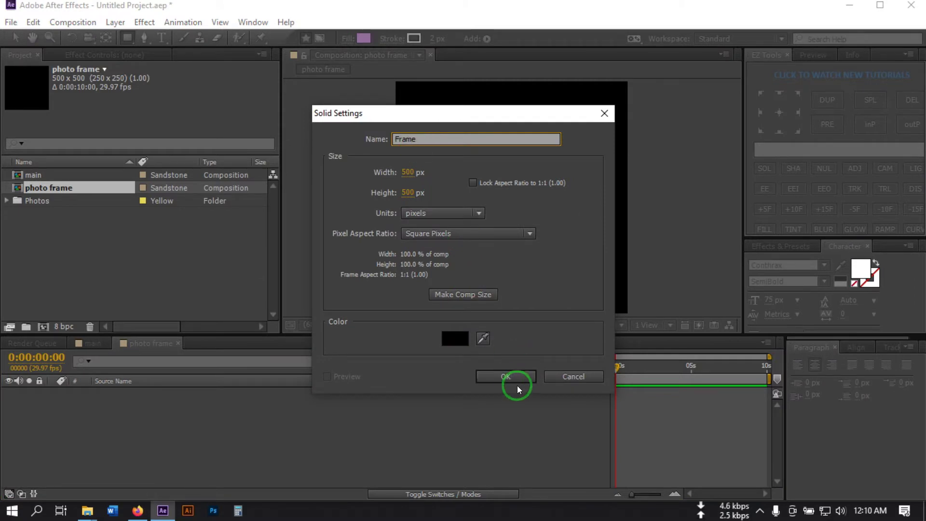
pyautogui.click(508, 377)
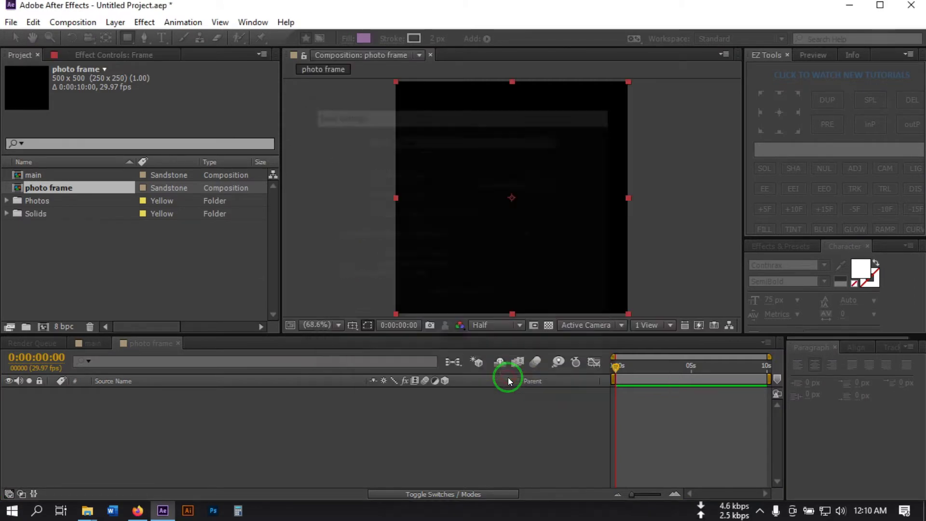
# Show the grid and draw a rectangular mask on the Frame layer, evenly inset just inside its edges
pyautogui.click(359, 330)
pyautogui.click(400, 375)
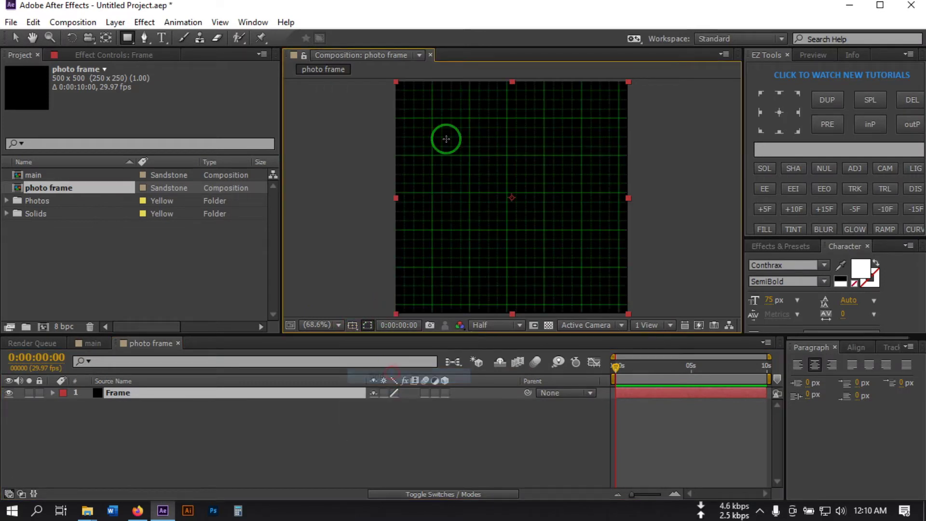
pyautogui.moveTo(403, 90); pyautogui.dragTo(619, 304)
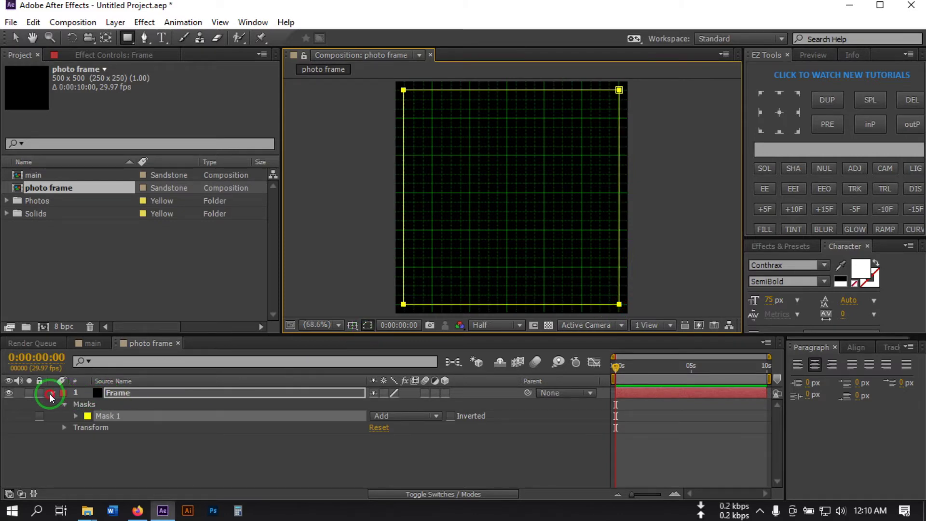
pyautogui.click(51, 394)
pyautogui.click(133, 443)
# Apply the Fill effect to the Frame layer and set its color to near-white F8F8F8
pyautogui.click(116, 393)
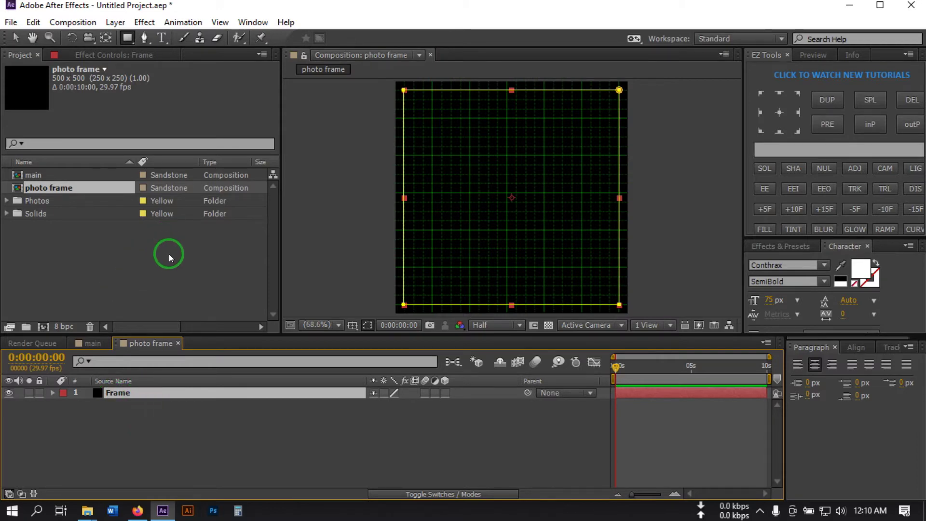
pyautogui.hotkey('ctrl', 'space')
pyautogui.write('fill')
pyautogui.click(97, 281)
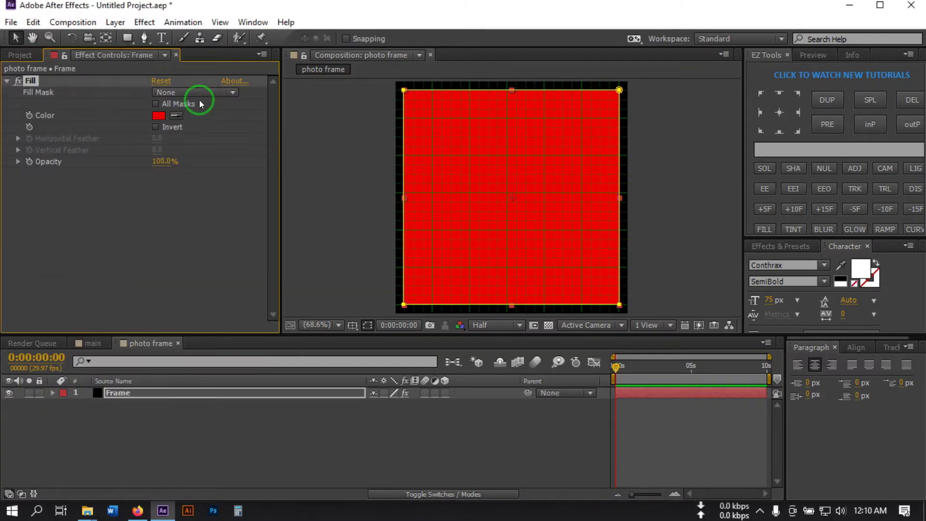
pyautogui.click(159, 115)
pyautogui.click(574, 330)
pyautogui.moveTo(574, 330); pyautogui.dragTo(552, 328)
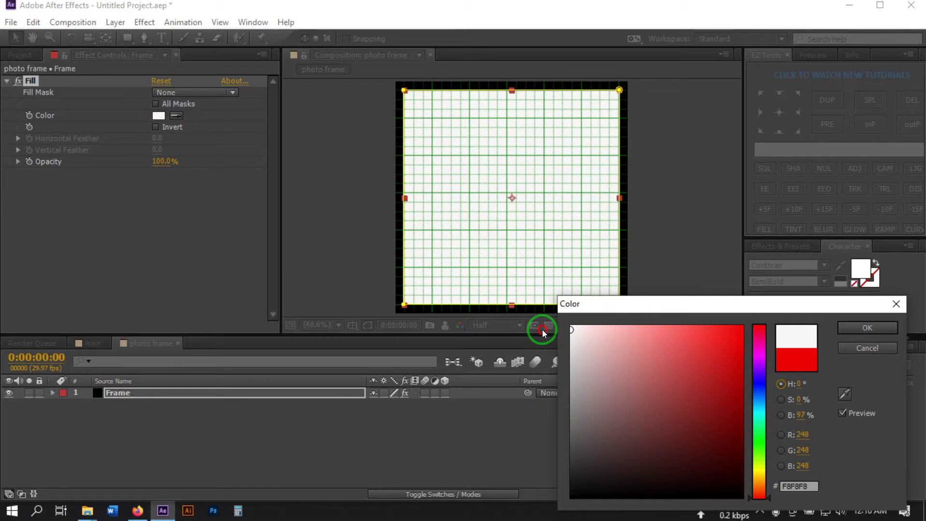
pyautogui.click(864, 328)
# Invert Mask 1 on the Frame layer so only a thin border is filled
pyautogui.click(53, 394)
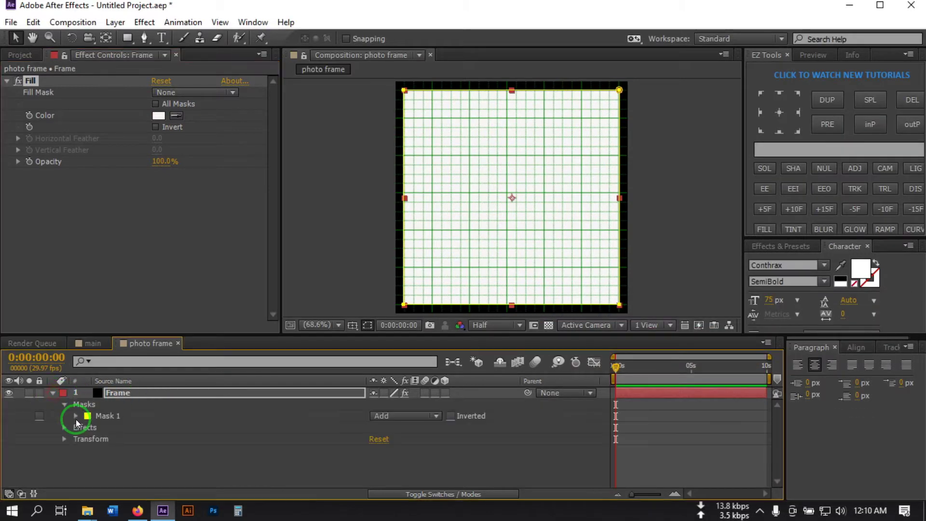
pyautogui.click(450, 416)
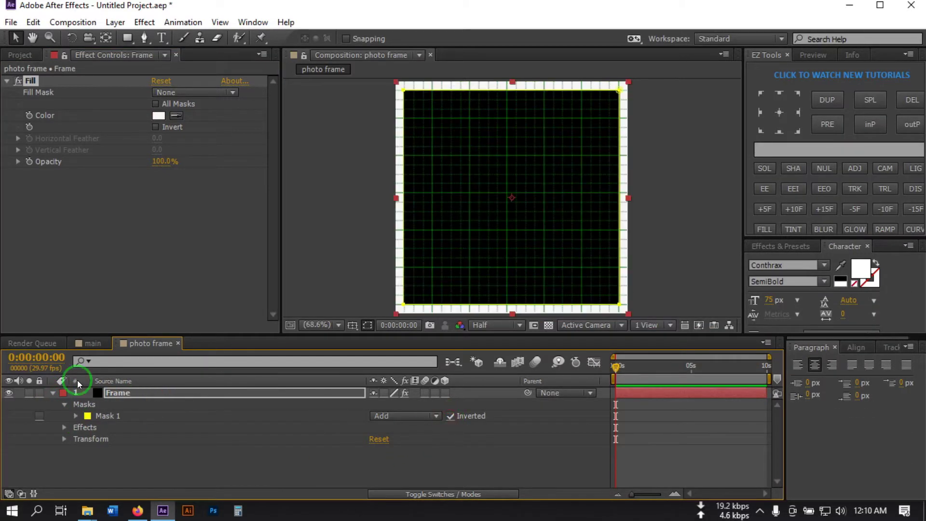
pyautogui.click(53, 394)
pyautogui.click(114, 436)
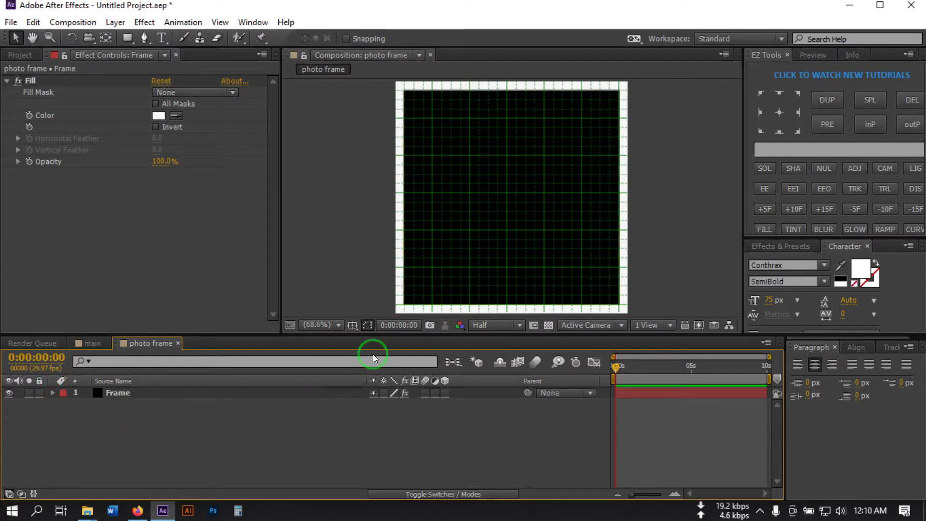
# Hide the grid and turn on the transparency grid and region of interest in the photo frame view
pyautogui.click(353, 325)
pyautogui.click(379, 375)
pyautogui.click(261, 450)
pyautogui.click(548, 325)
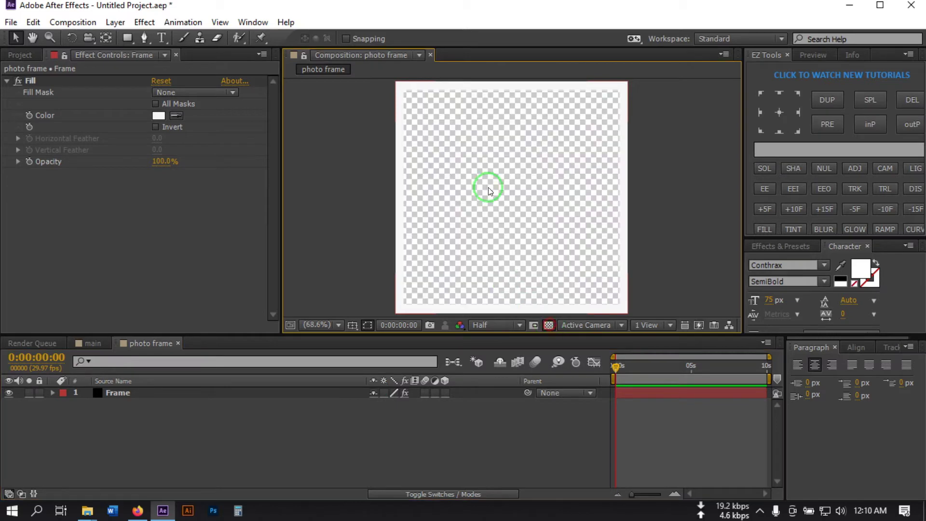
pyautogui.click(534, 325)
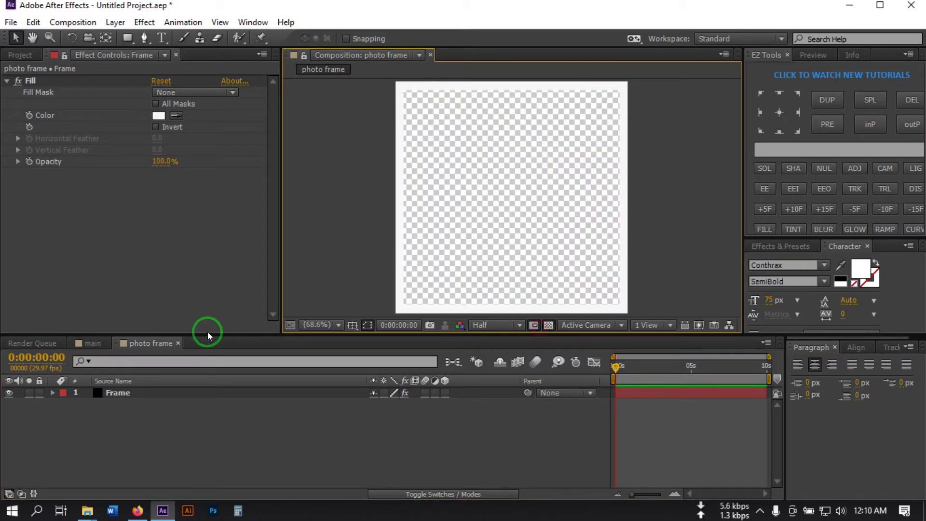
# Close the photo frame timeline and create a 500 x 500 px, 10-second composition named Photo Holder 01
pyautogui.click(177, 343)
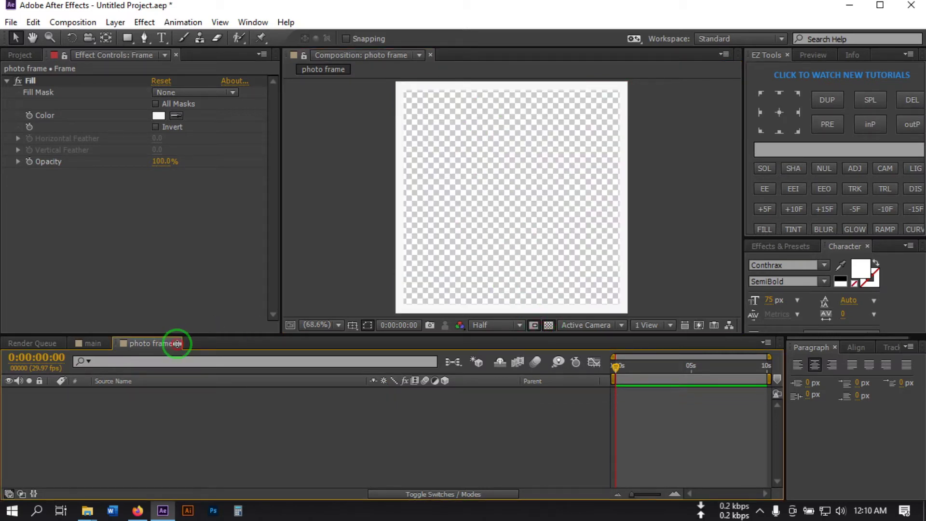
pyautogui.click(19, 56)
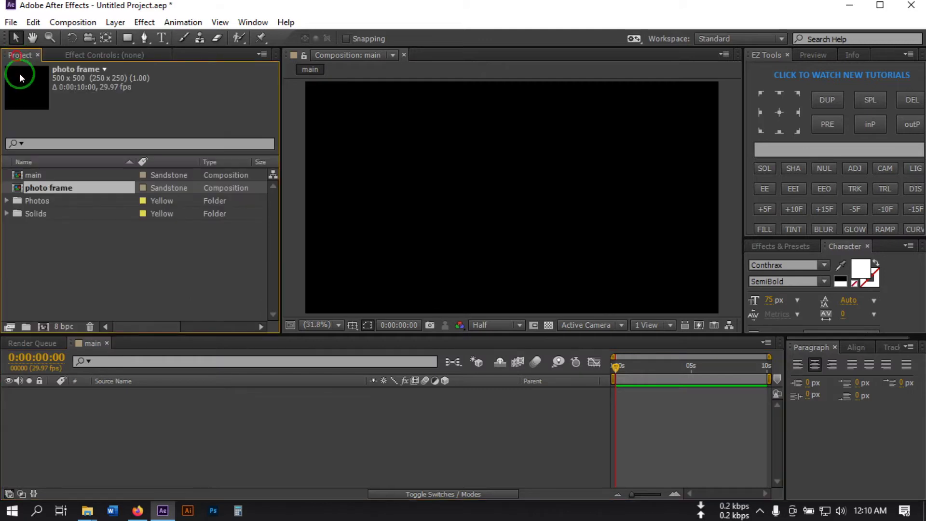
pyautogui.click(43, 327)
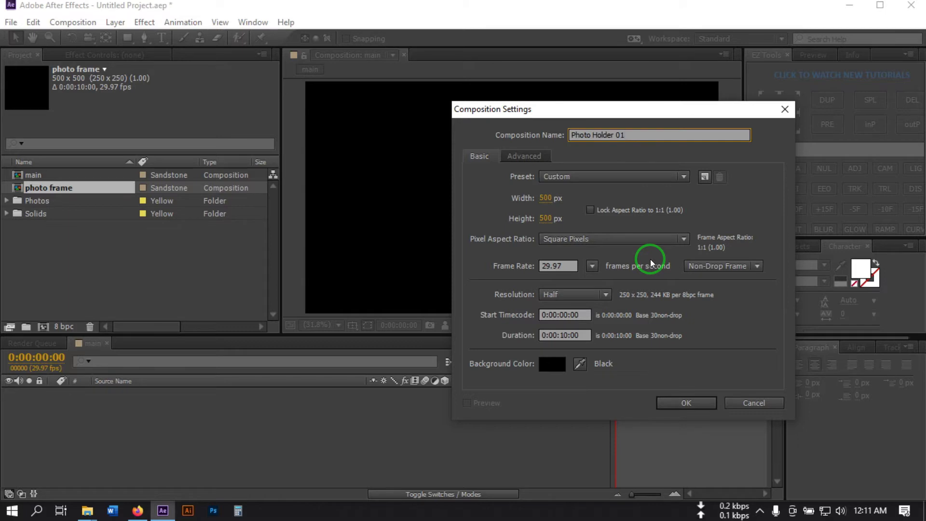
pyautogui.click(678, 403)
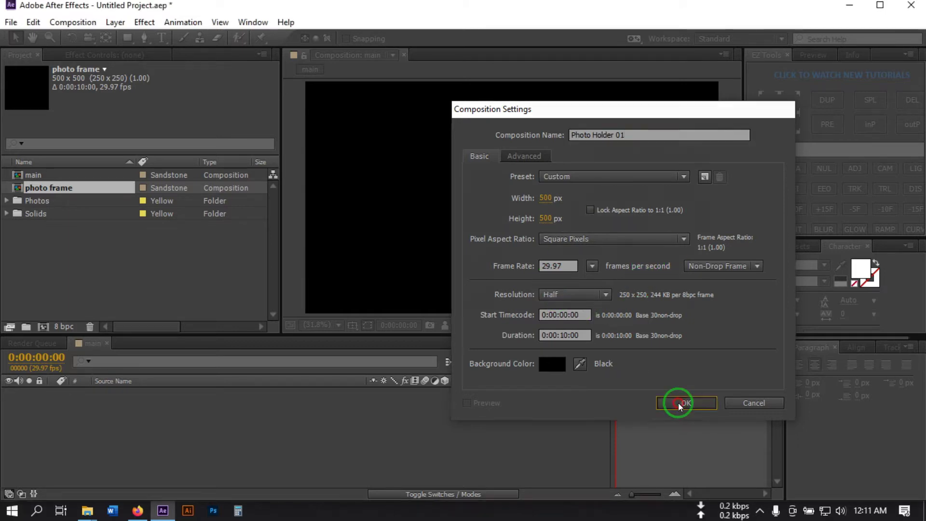
# Create a project folder named Photo Holder and move the Photo Holder 01 composition into it
pyautogui.click(66, 258)
pyautogui.click(26, 327)
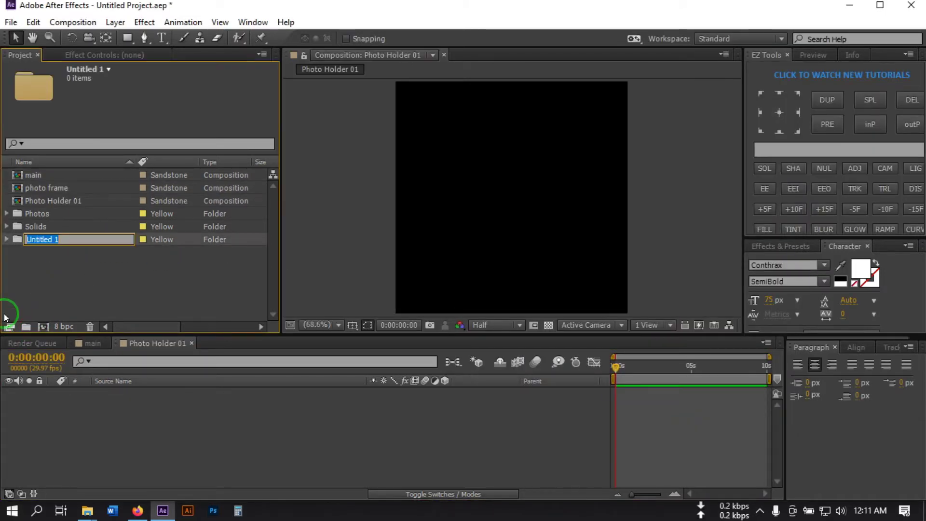
pyautogui.write('Pho')
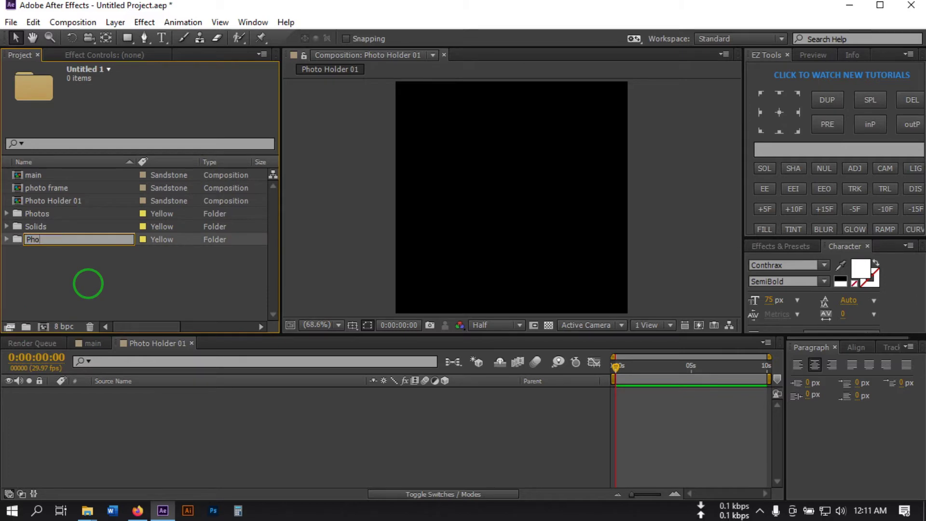
pyautogui.write('to Holder')
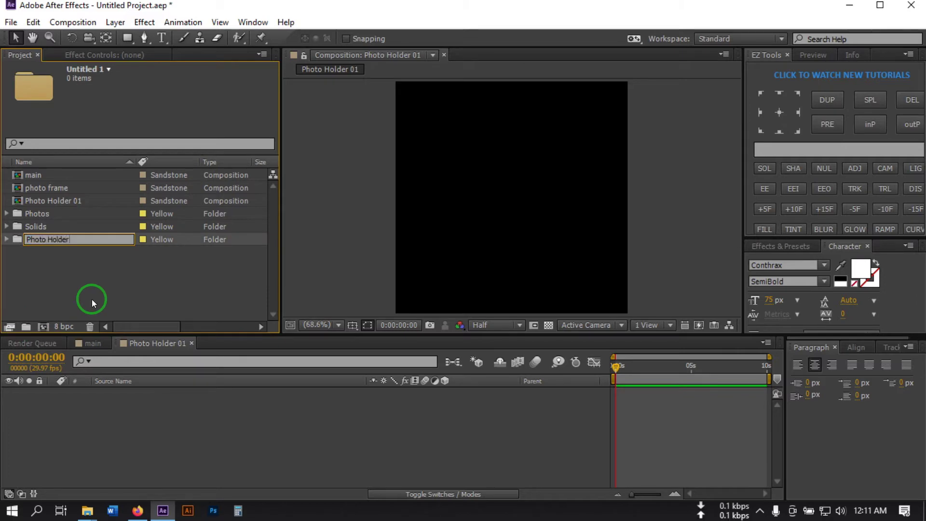
pyautogui.click(79, 273)
pyautogui.click(36, 217)
pyautogui.moveTo(36, 217); pyautogui.dragTo(53, 200)
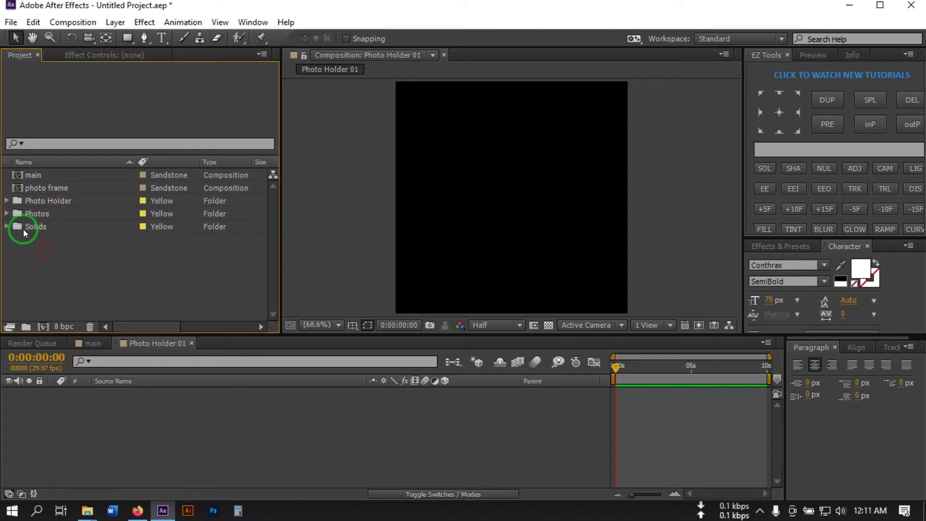
# Add the photo frame composition as a layer in Photo Holder 01 and lock that layer
pyautogui.click(7, 200)
pyautogui.click(34, 189)
pyautogui.moveTo(34, 191); pyautogui.dragTo(123, 381)
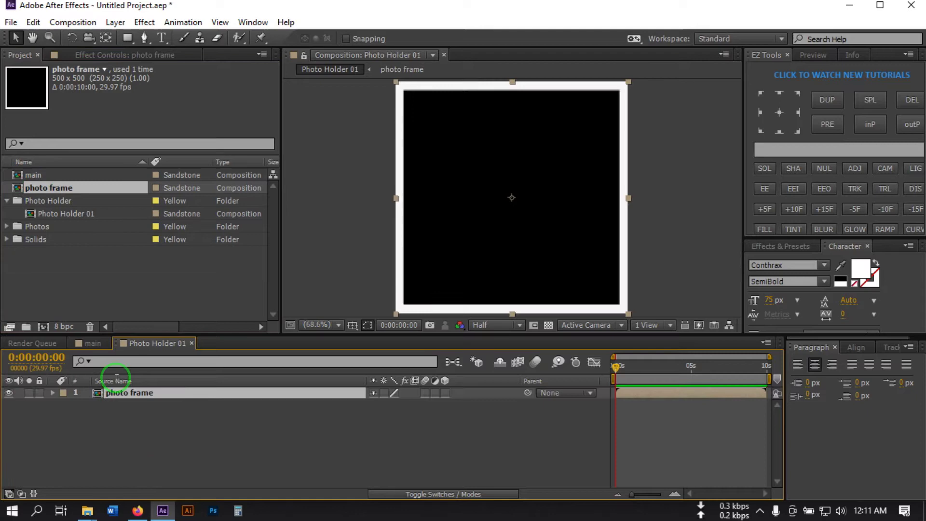
pyautogui.click(549, 325)
pyautogui.click(540, 332)
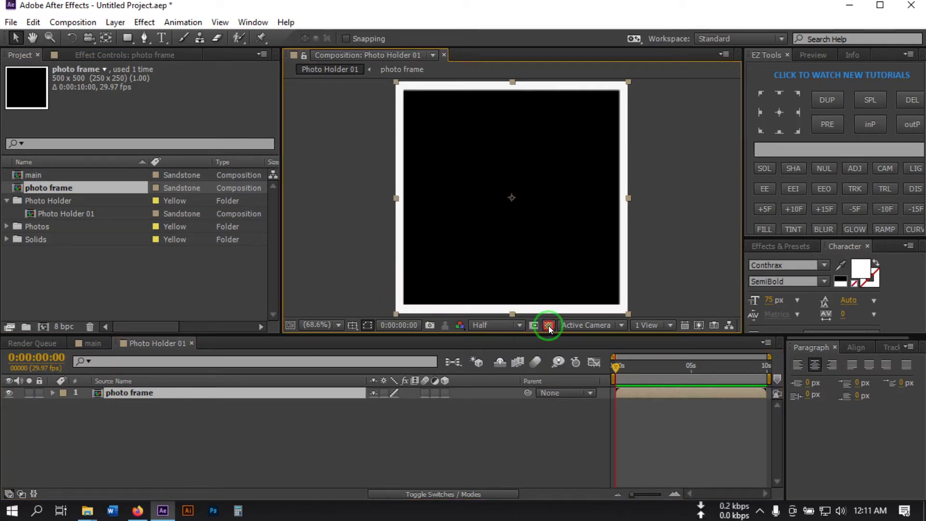
pyautogui.click(104, 414)
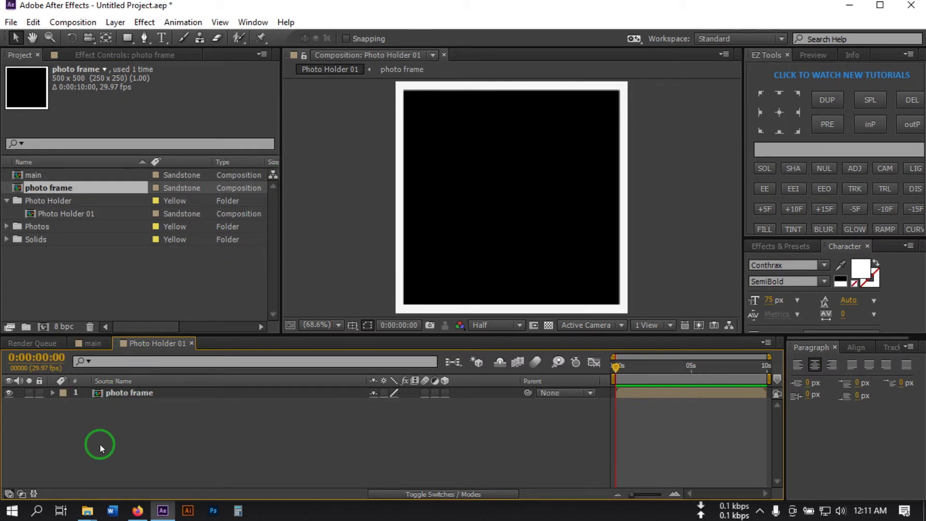
pyautogui.click(39, 393)
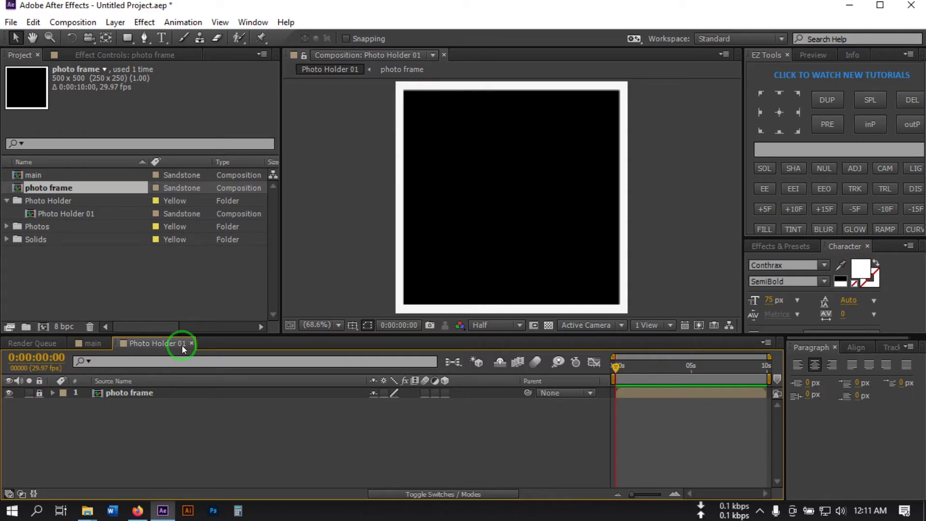
# Duplicate Photo Holder 01 repeatedly so the folder holds compositions numbered Photo Holder 01 to Photo Holder 20
pyautogui.click(54, 214)
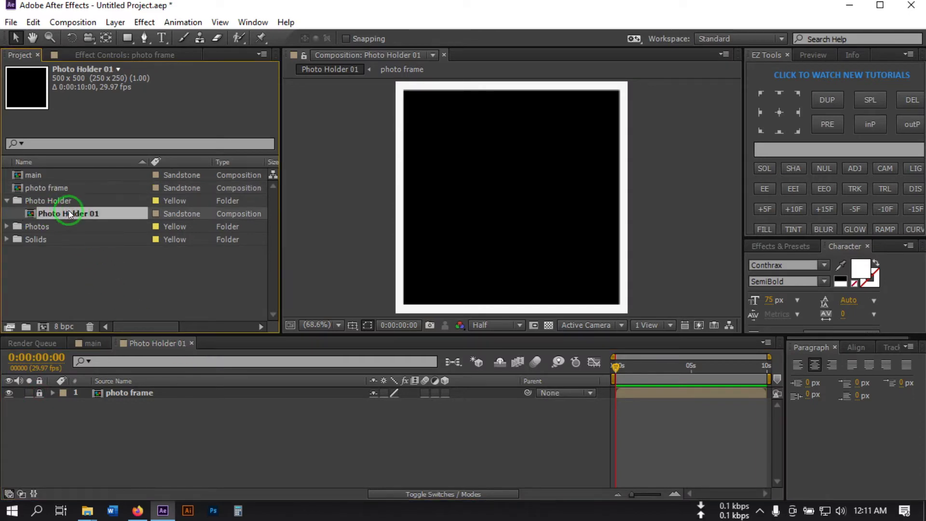
pyautogui.hotkey('ctrl', 'd')
pyautogui.hotkey('ctrl', 'd')
pyautogui.hotkey('ctrl', 'd')
pyautogui.hotkey('ctrl', 'd')
pyautogui.hotkey('ctrl', 'd')
pyautogui.hotkey('ctrl', 'd')
pyautogui.hotkey('ctrl', 'd')
pyautogui.hotkey('ctrl', 'd')
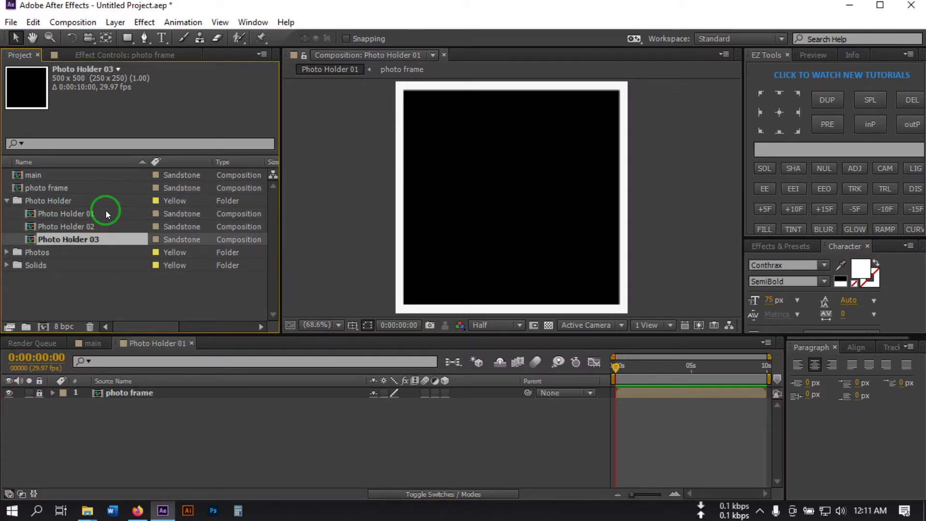
pyautogui.hotkey('ctrl', 'd')
pyautogui.hotkey('ctrl', 'd')
pyautogui.hotkey('ctrl', 'd')
pyautogui.hotkey('ctrl', 'd')
pyautogui.hotkey('ctrl', 'd')
pyautogui.hotkey('ctrl', 'd')
pyautogui.hotkey('ctrl', 'd')
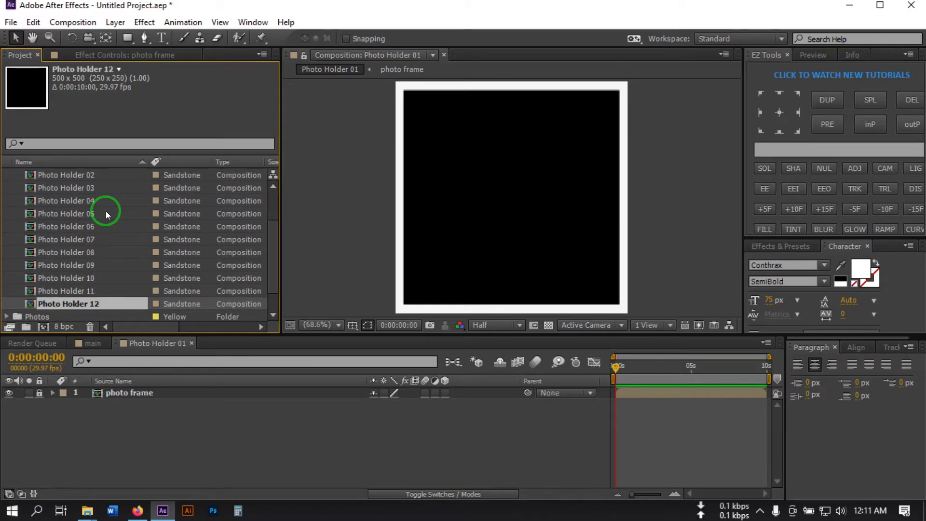
pyautogui.hotkey('ctrl', 'd')
pyautogui.hotkey('ctrl', 'd')
pyautogui.hotkey('ctrl', 'd')
pyautogui.hotkey('ctrl', 'd')
pyautogui.hotkey('ctrl', 'd')
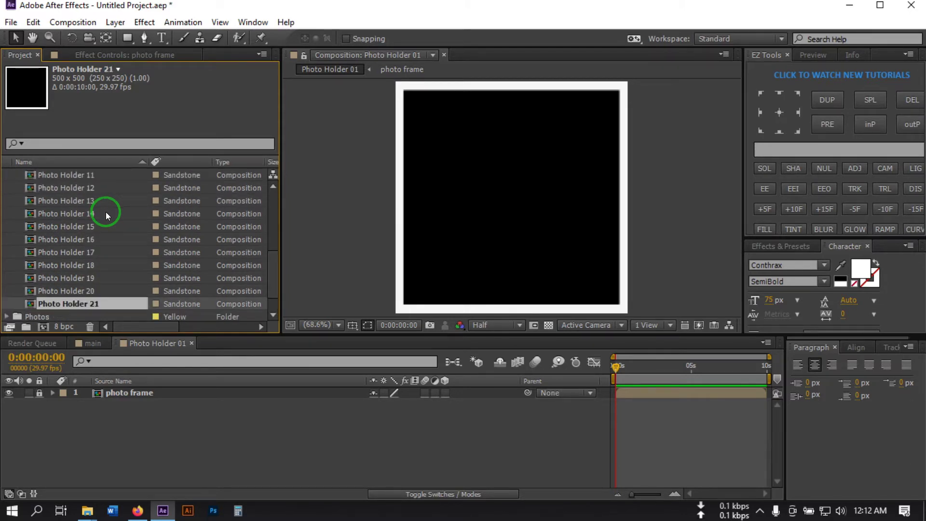
pyautogui.click(106, 212)
pyautogui.scroll(5, 100, 250)
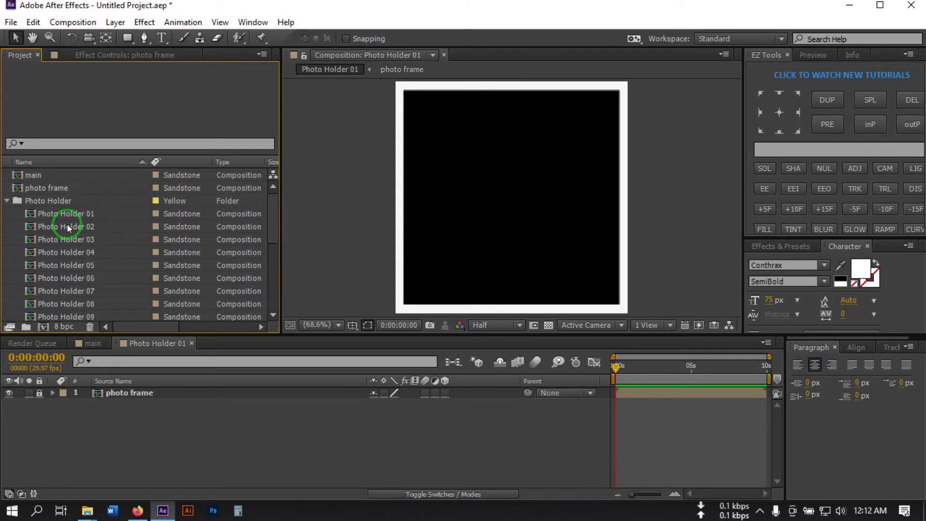
# Place 1 (1).jpg below the photo frame layer in Photo Holder 01 and set its scale to 111%
pyautogui.doubleClick(63, 213)
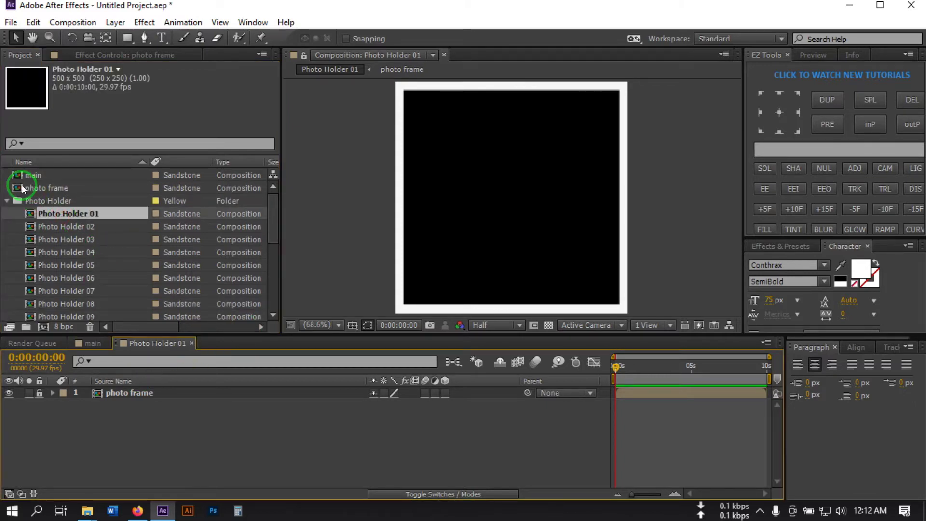
pyautogui.click(7, 201)
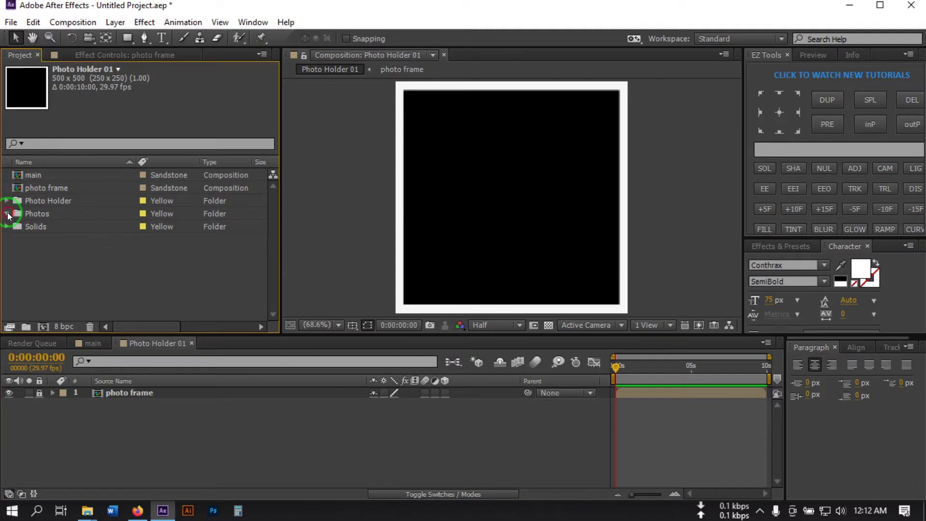
pyautogui.click(9, 215)
pyautogui.moveTo(57, 188); pyautogui.dragTo(111, 418)
pyautogui.press('s')
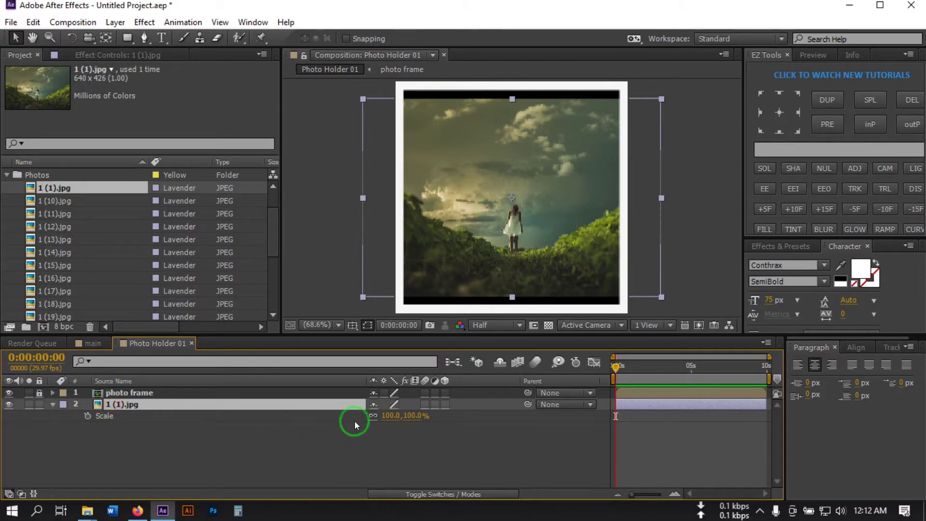
pyautogui.click(391, 416)
pyautogui.write('1')
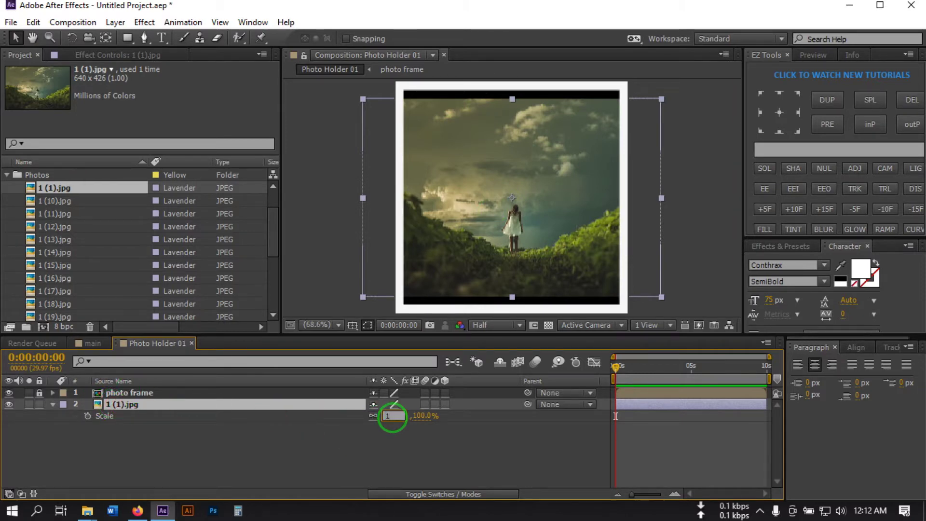
pyautogui.write('11')
pyautogui.press('Return')
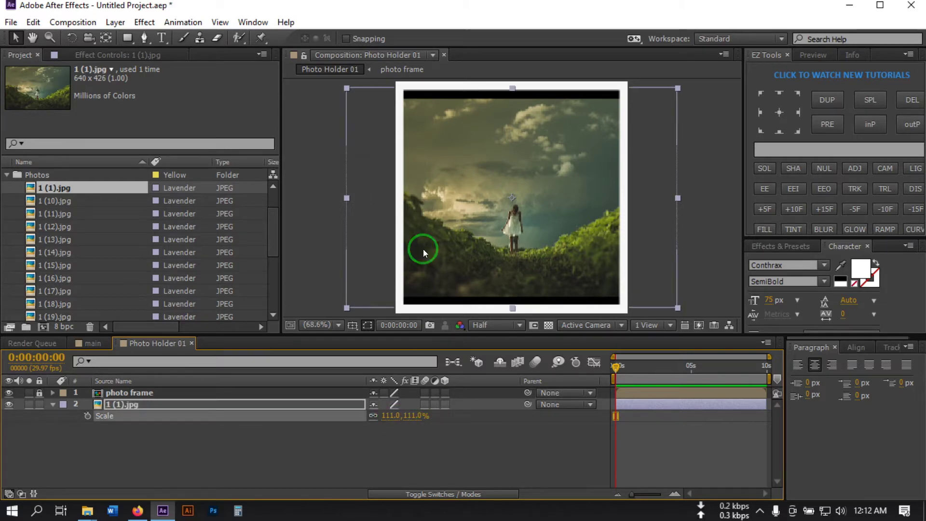
pyautogui.click(342, 441)
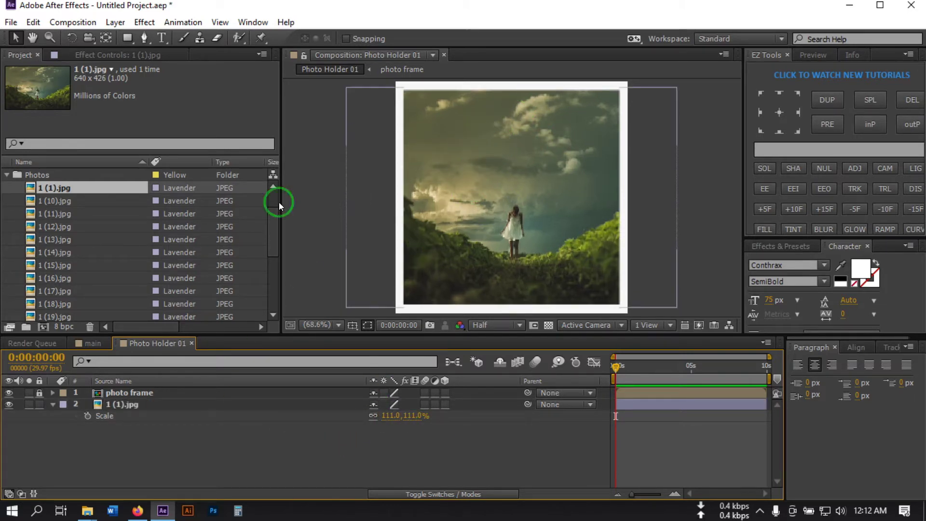
# Open Photo Holder 02, place 1 (10).jpg below the photo frame layer and set its scale to 111%
pyautogui.scroll(1, 166, 242)
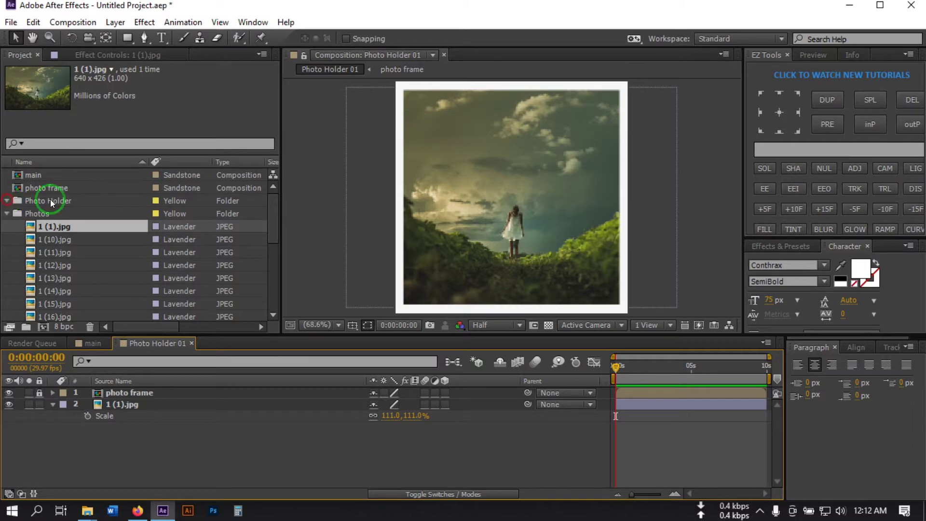
pyautogui.click(7, 201)
pyautogui.doubleClick(76, 200)
pyautogui.scroll(-5, 76, 201)
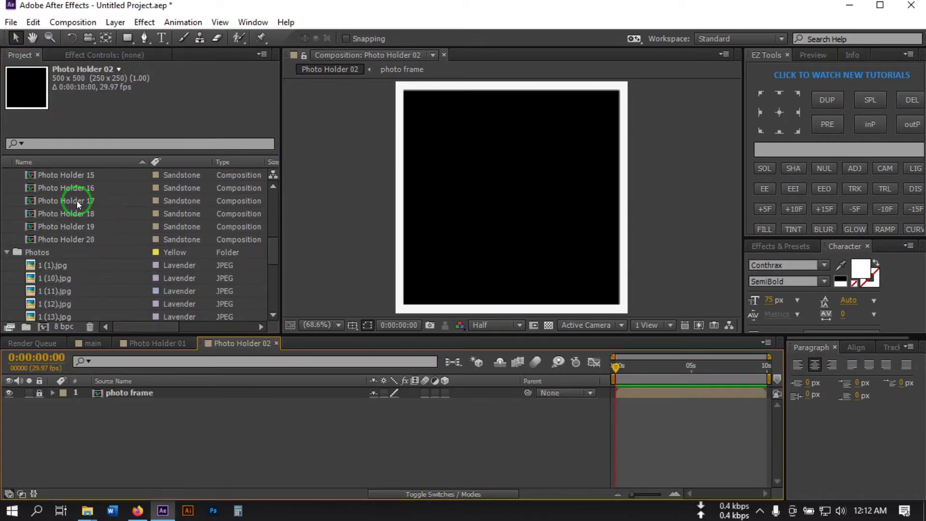
pyautogui.scroll(-2, 77, 201)
pyautogui.scroll(1, 59, 217)
pyautogui.moveTo(55, 200); pyautogui.dragTo(132, 459)
pyautogui.press('s')
pyautogui.click(389, 415)
pyautogui.write('111')
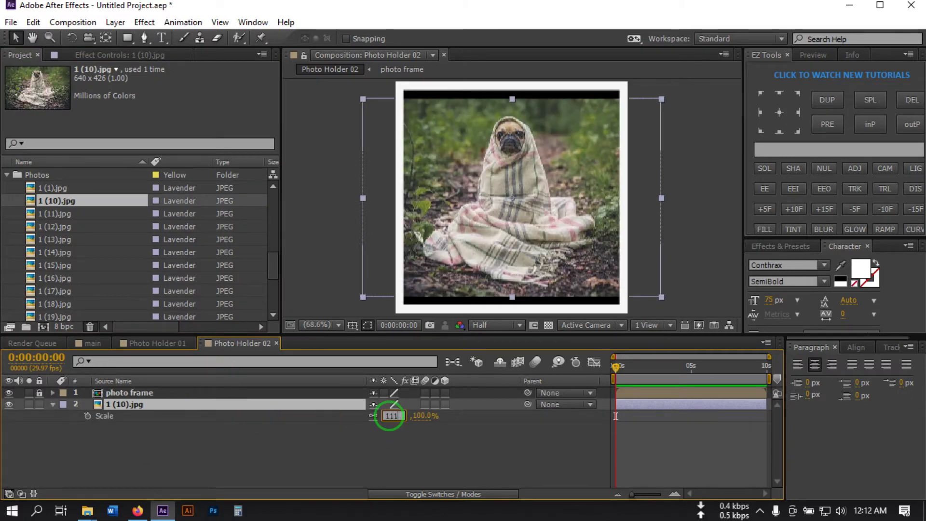
pyautogui.press('Return')
# Compare the finished Photo Holder 01 and Photo Holder 02 compositions, and close both timelines
pyautogui.click(166, 341)
pyautogui.click(228, 343)
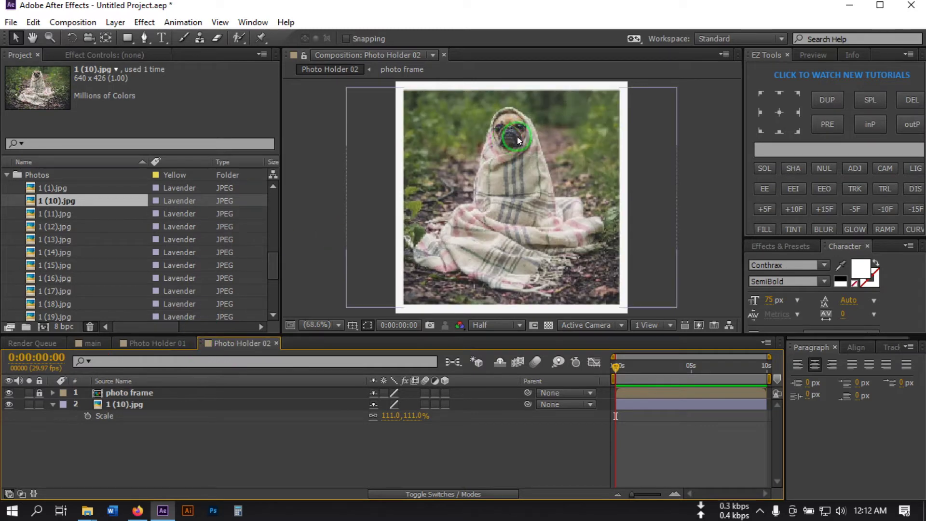
pyautogui.click(157, 345)
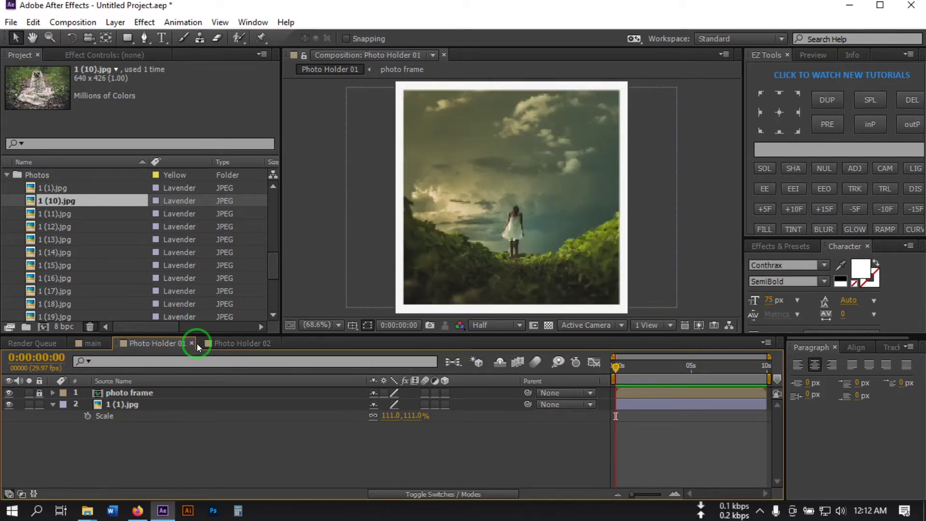
pyautogui.click(197, 344)
pyautogui.click(195, 345)
# Open Photo Holder 03, place 1 (11).jpg below the photo frame layer and enlarge it to fill the frame
pyautogui.scroll(5, 82, 232)
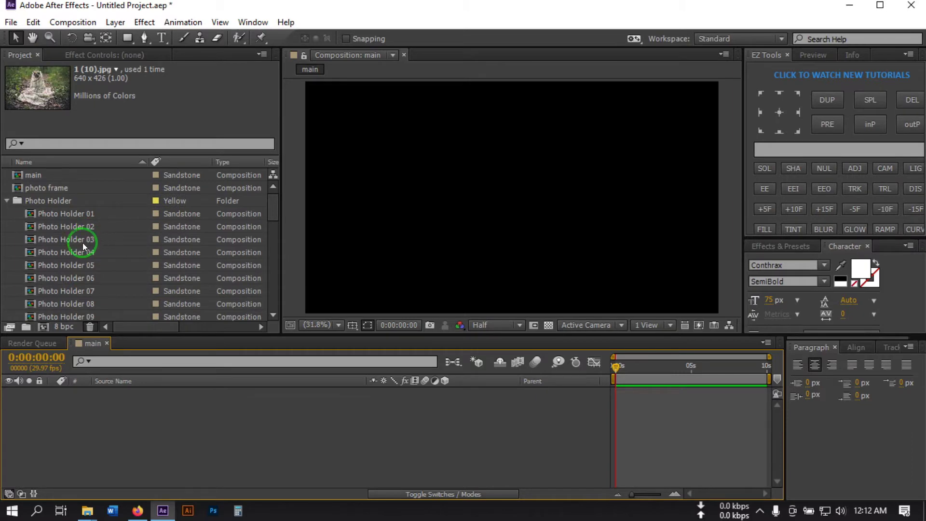
pyautogui.doubleClick(83, 242)
pyautogui.scroll(-7, 72, 236)
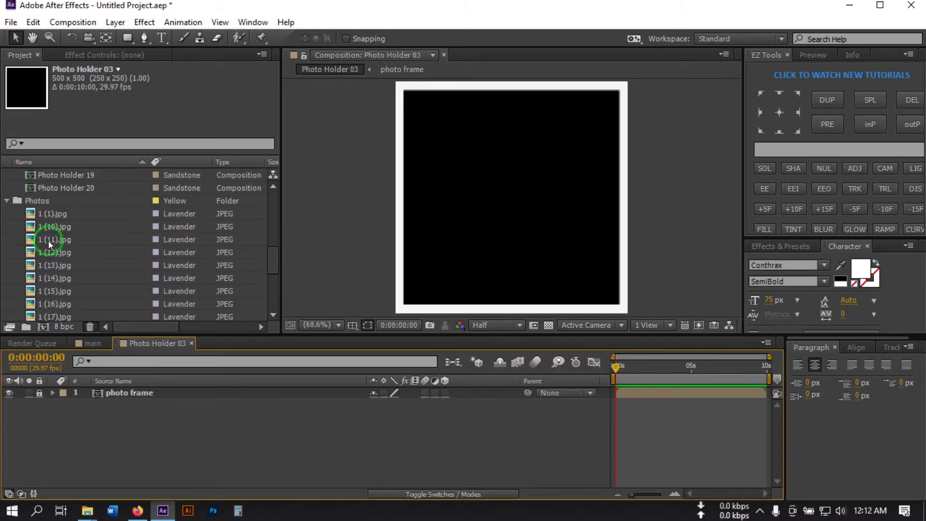
pyautogui.moveTo(48, 241); pyautogui.dragTo(182, 362)
pyautogui.click(166, 405)
pyautogui.press('s')
pyautogui.moveTo(365, 202); pyautogui.dragTo(342, 205)
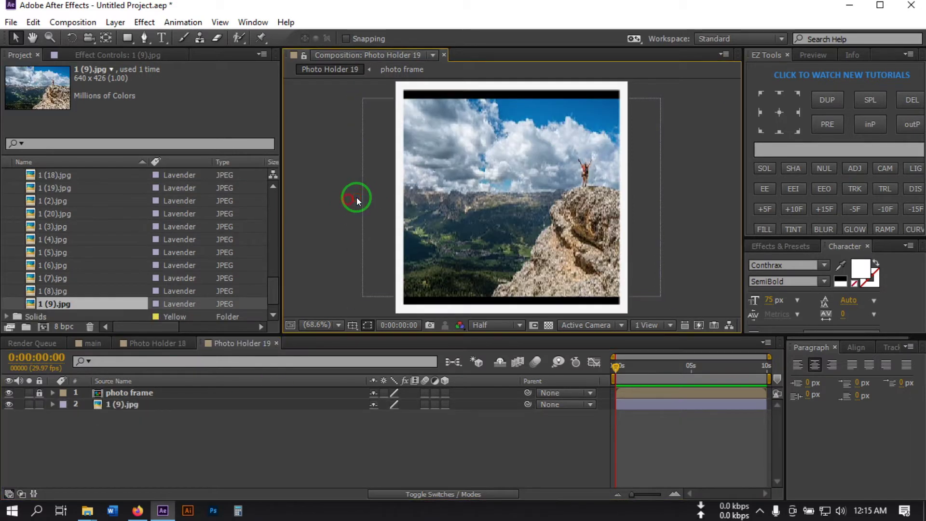
# Enlarge the 1 (9).jpg layer in Photo Holder 19 until it fills the white frame
pyautogui.doubleClick(358, 196)
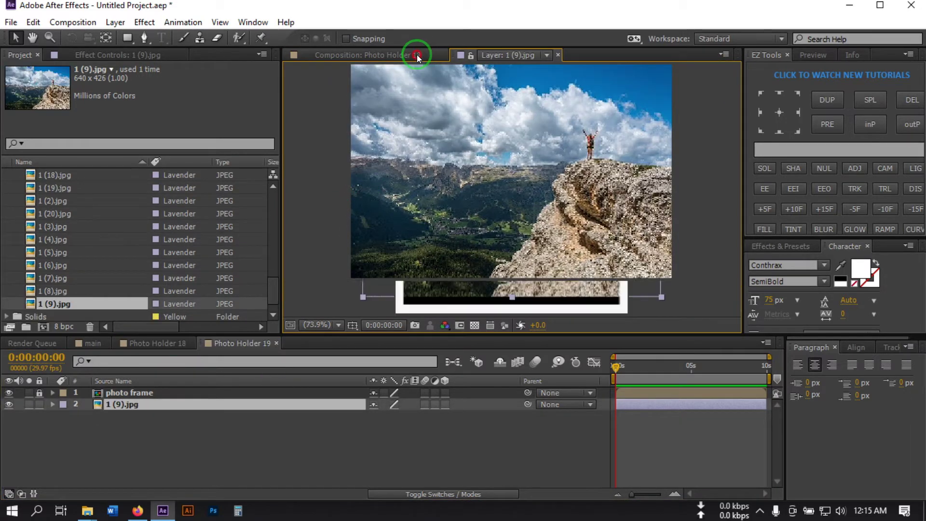
pyautogui.click(417, 56)
pyautogui.moveTo(363, 198); pyautogui.dragTo(345, 199)
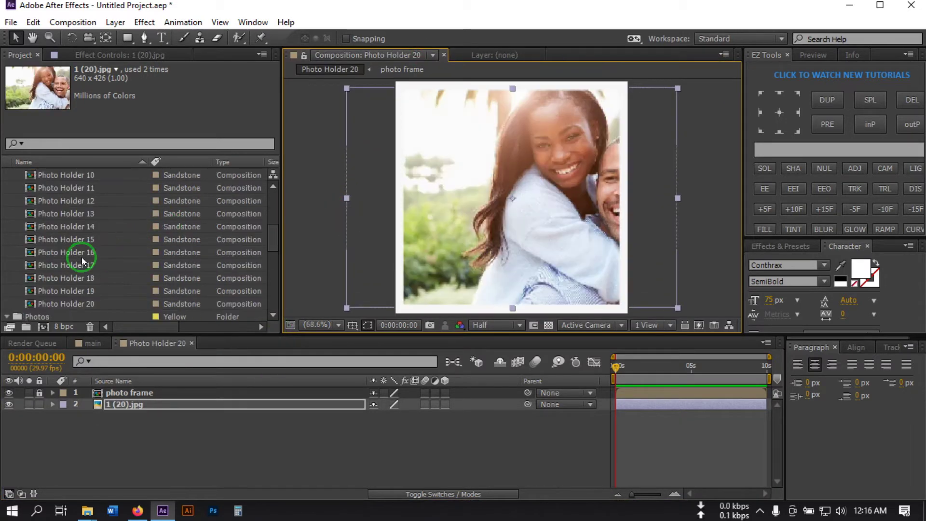
# Close the Photo Holder 20 timeline and add Photo Holder 01 through Photo Holder 20 as layers in the main composition
pyautogui.scroll(-1, 8, 290)
pyautogui.click(7, 278)
pyautogui.scroll(4, 17, 270)
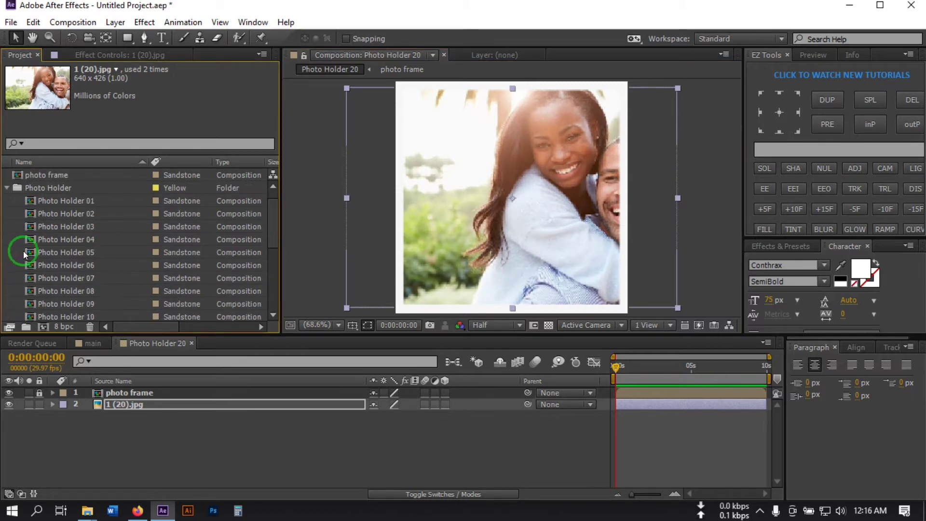
pyautogui.click(57, 204)
pyautogui.scroll(-4, 83, 267)
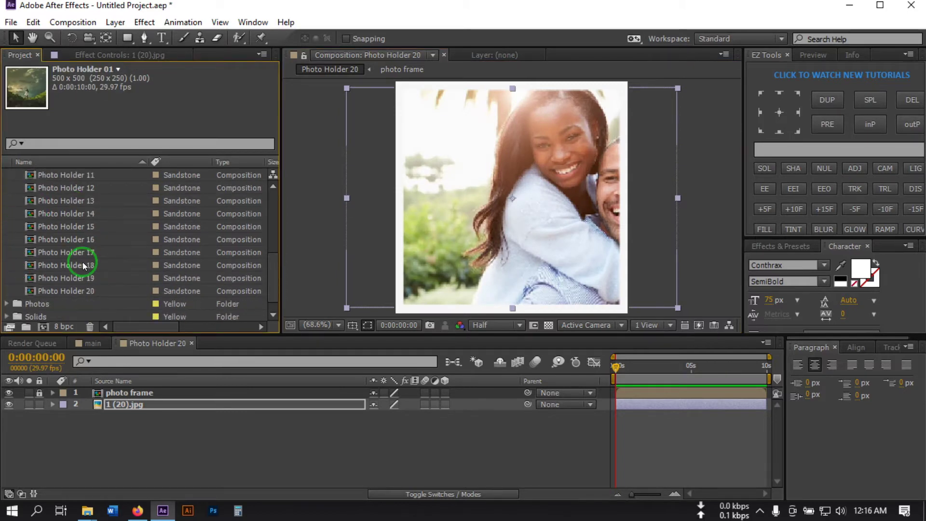
pyautogui.keyDown('shift'); pyautogui.click(78, 292); pyautogui.keyUp('shift')
pyautogui.click(192, 343)
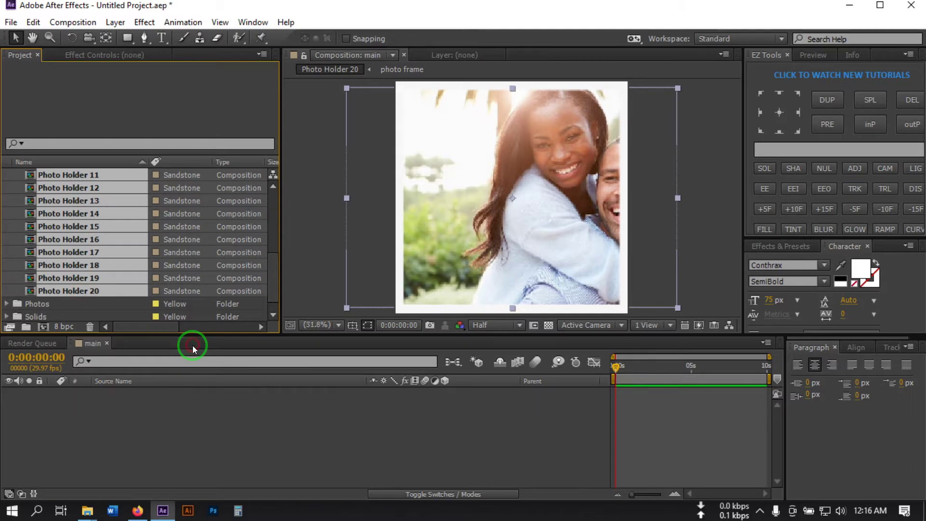
pyautogui.click(90, 344)
pyautogui.scroll(4, 92, 203)
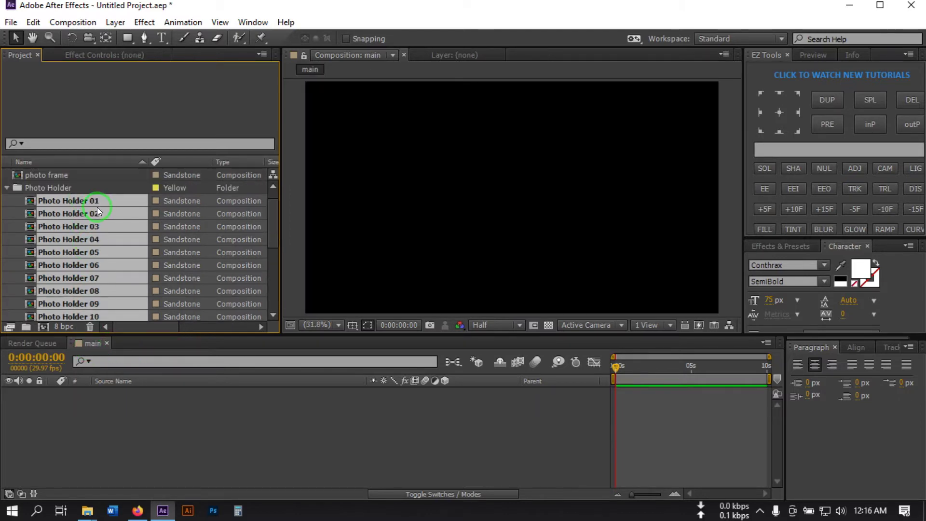
pyautogui.moveTo(86, 201); pyautogui.dragTo(133, 392)
pyautogui.click(291, 325)
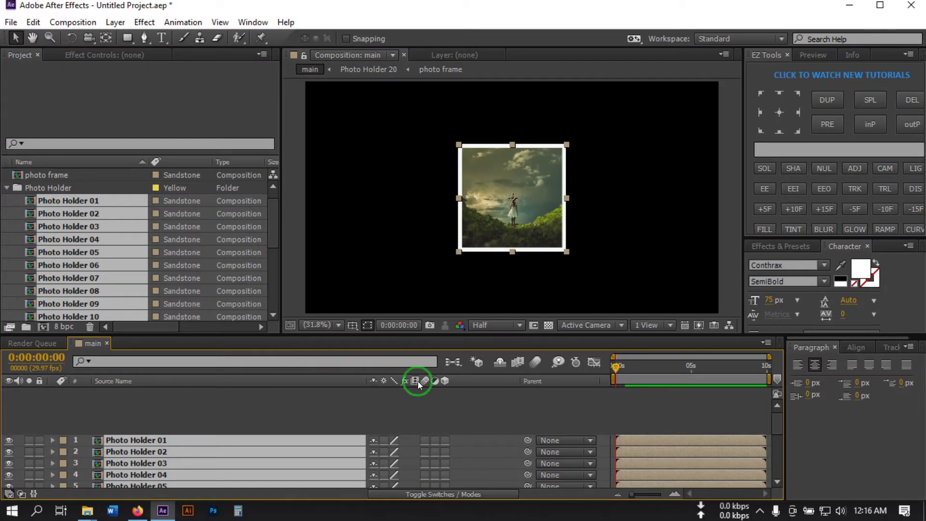
pyautogui.click(150, 404)
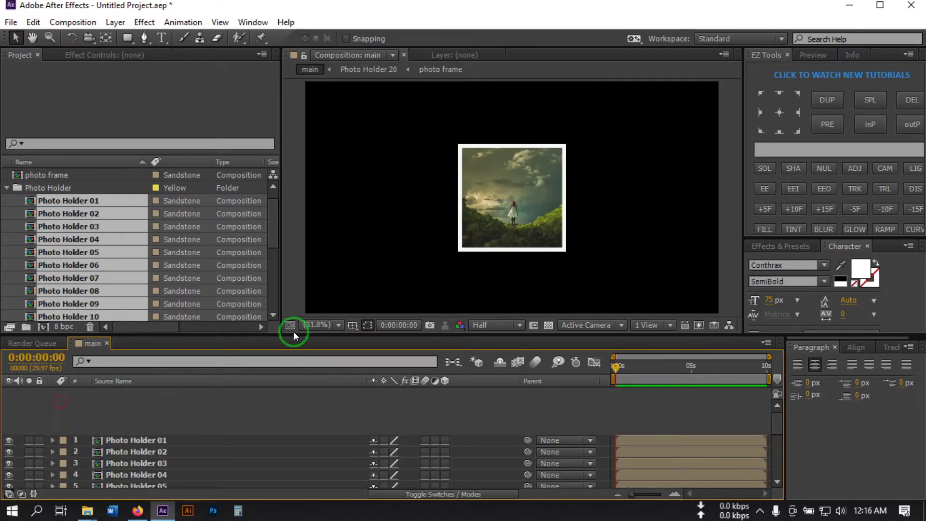
# Fit the composition view up to 100% and enlarge the timeline area to show more photo holder layers
pyautogui.click(319, 324)
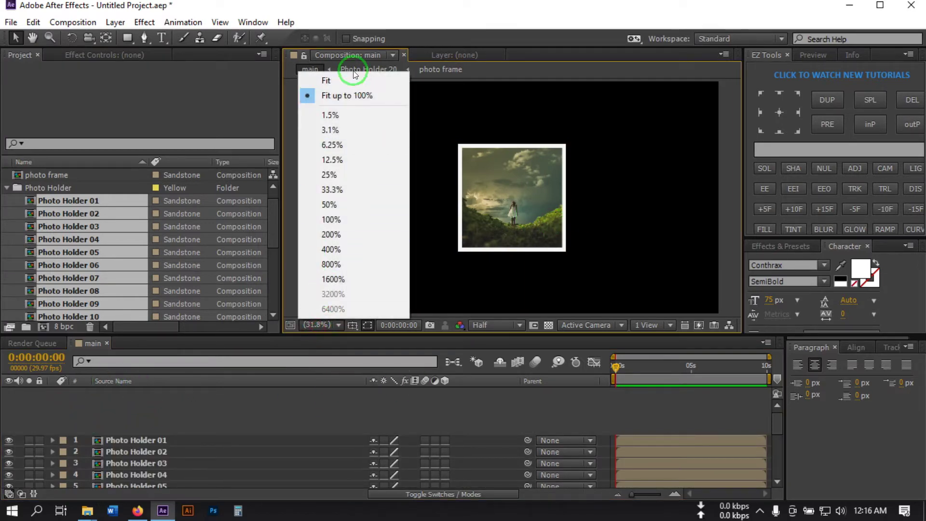
pyautogui.click(338, 102)
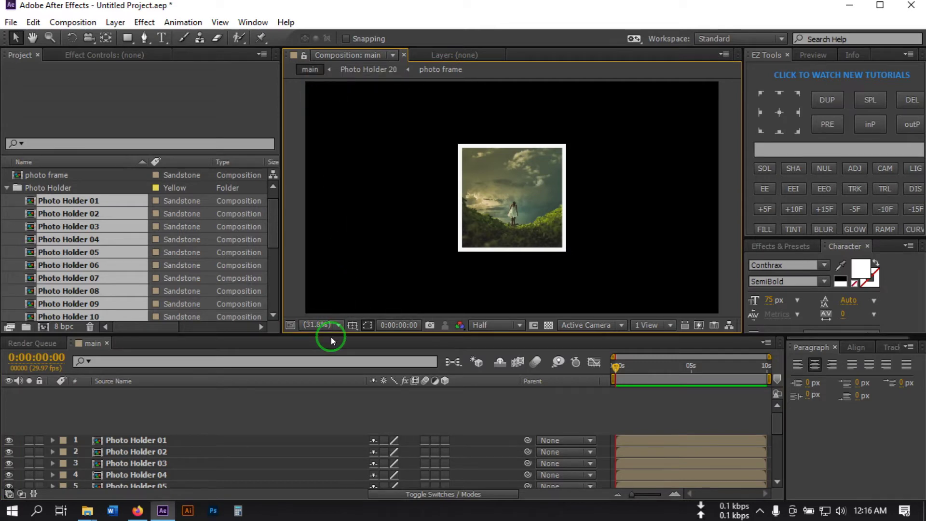
pyautogui.moveTo(330, 341); pyautogui.dragTo(325, 285)
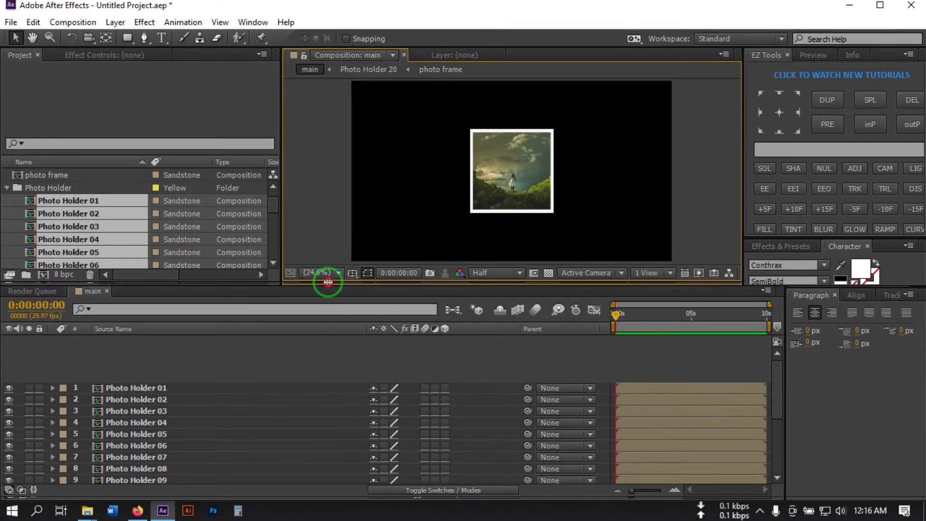
pyautogui.click(172, 398)
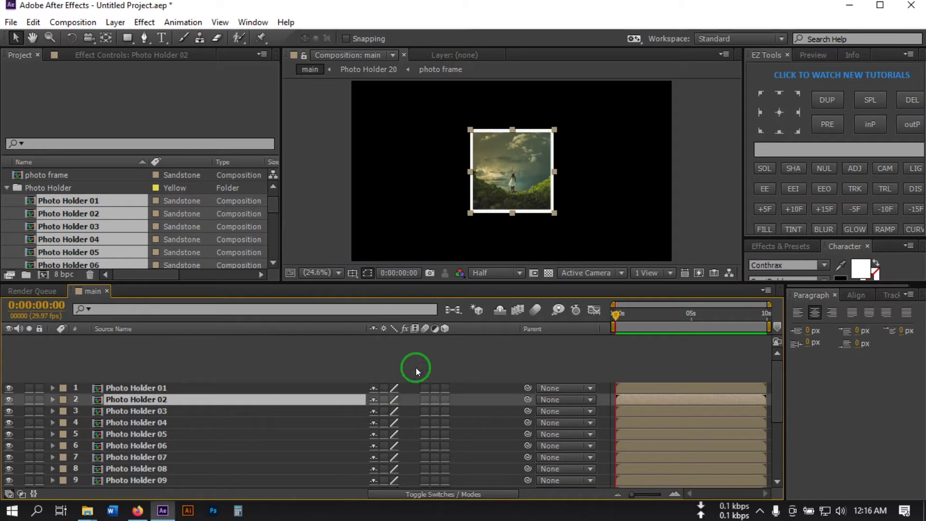
pyautogui.click(44, 352)
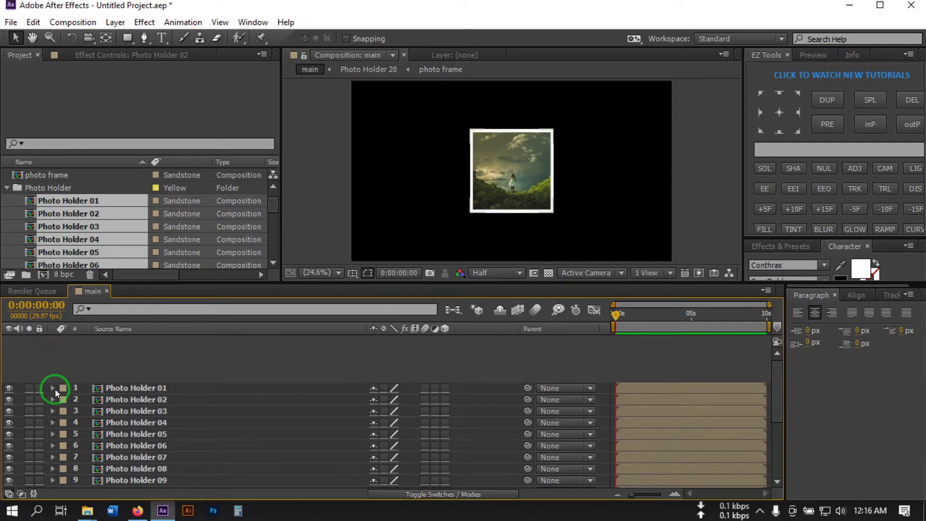
# Move the current time of the main composition to 0:00:02:20
pyautogui.moveTo(623, 318); pyautogui.dragTo(577, 344)
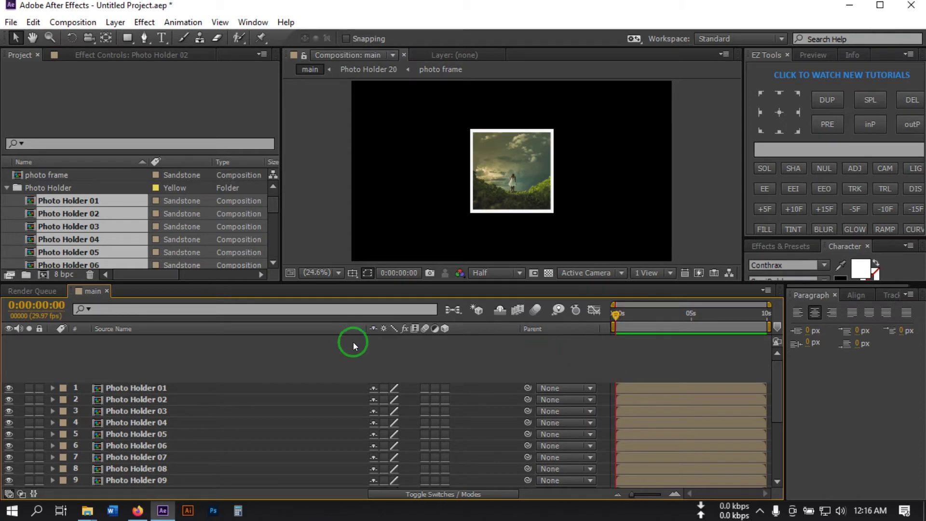
pyautogui.click(654, 325)
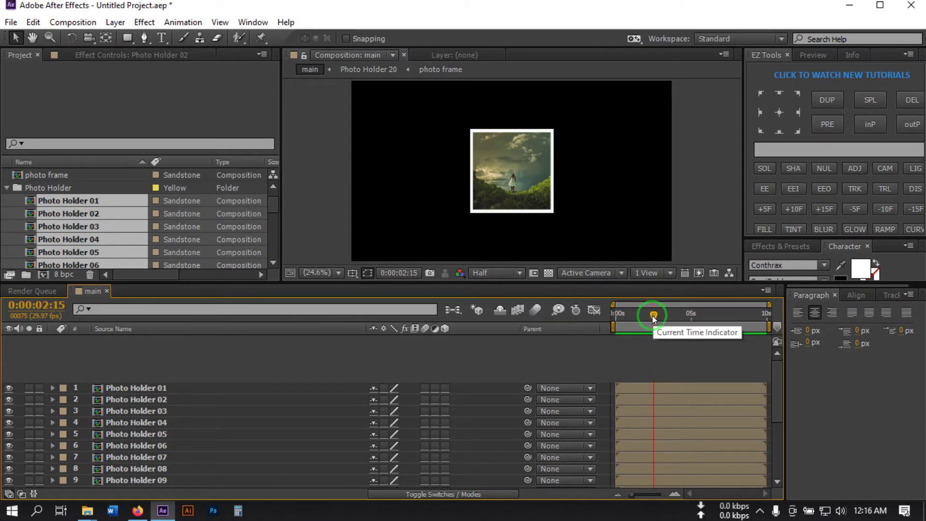
pyautogui.moveTo(654, 314); pyautogui.dragTo(657, 319)
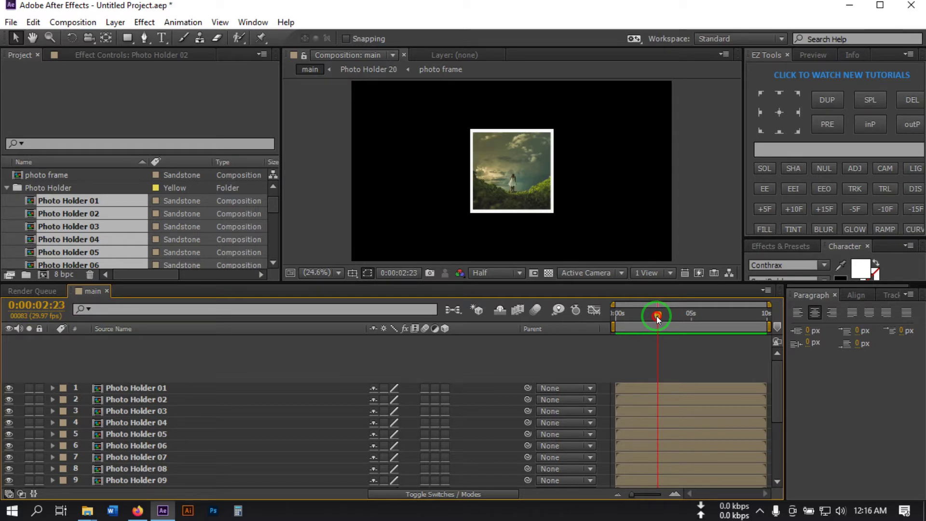
pyautogui.moveTo(657, 317); pyautogui.dragTo(654, 318)
pyautogui.click(56, 304)
pyautogui.click(57, 306)
pyautogui.moveTo(54, 305); pyautogui.dragTo(74, 305)
pyautogui.write('20')
# Reveal Position for all 20 photo holder layers and add a Position keyframe to each at 0:00:02:20
pyautogui.click(131, 380)
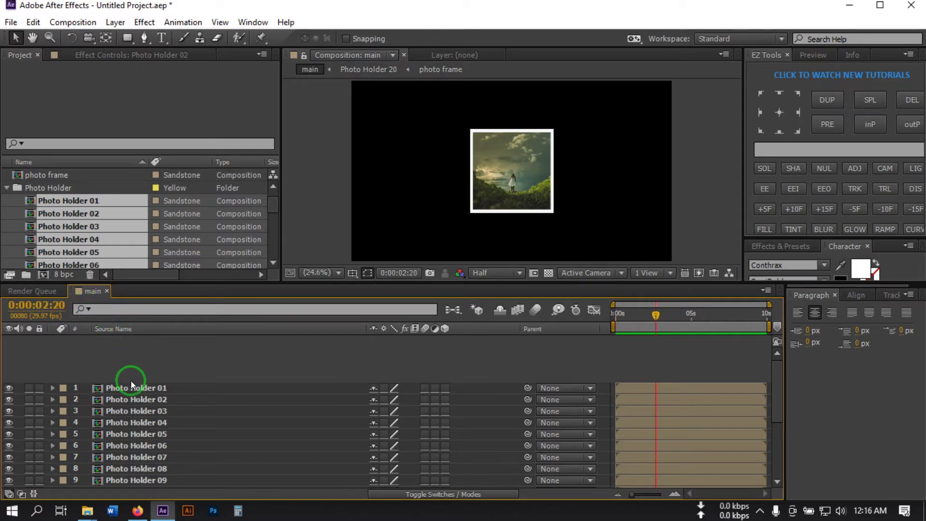
pyautogui.scroll(-5, 128, 403)
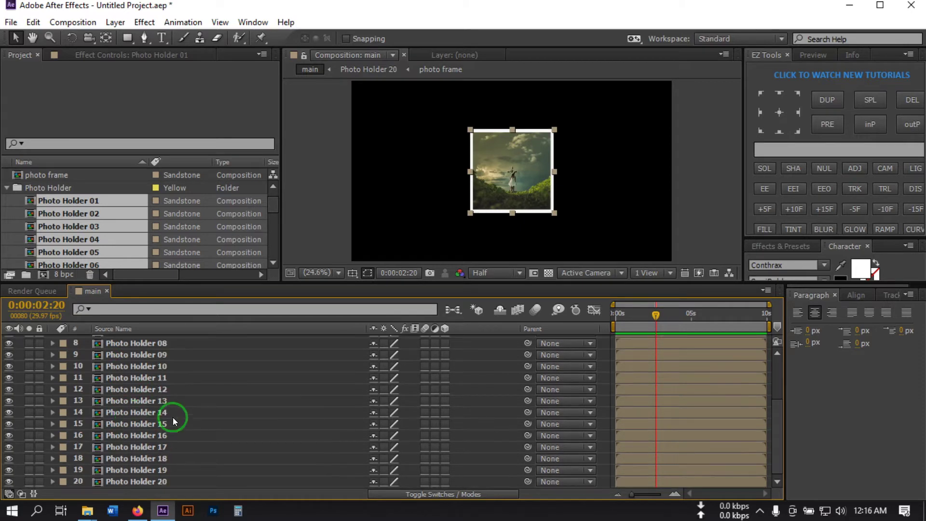
pyautogui.hotkey('ctrl', 'a')
pyautogui.press('p')
pyautogui.scroll(4, 289, 403)
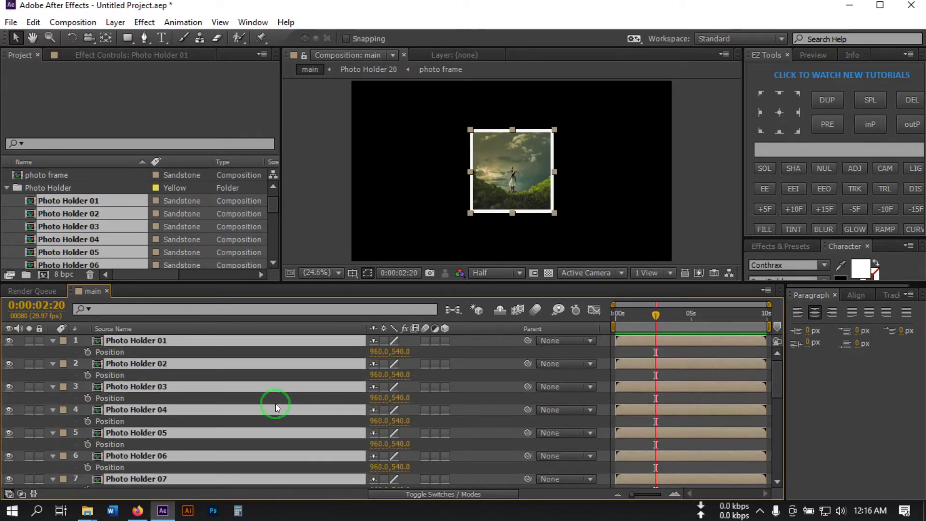
pyautogui.click(87, 351)
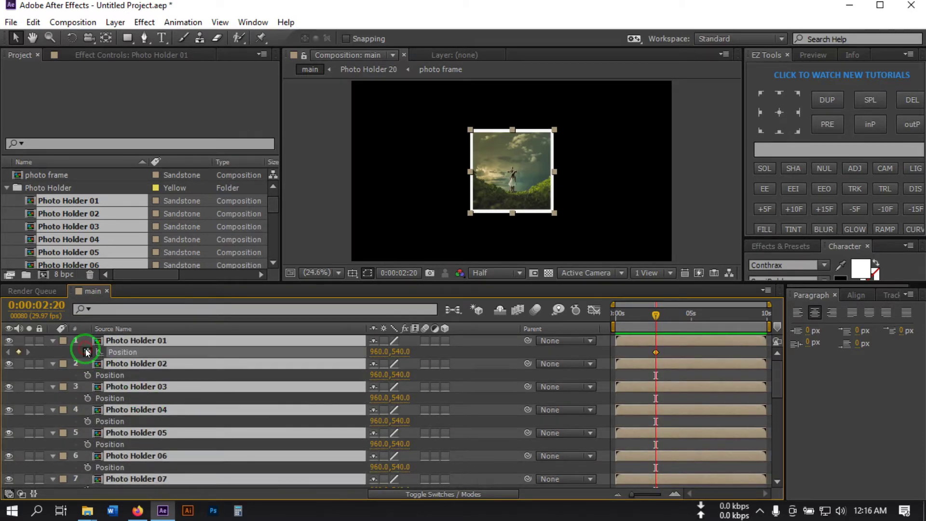
# At 0:00:00:00, move Photo Holder 01 through Photo Holder 09 outward to the edges of the frame on all sides
pyautogui.moveTo(654, 316); pyautogui.dragTo(554, 327)
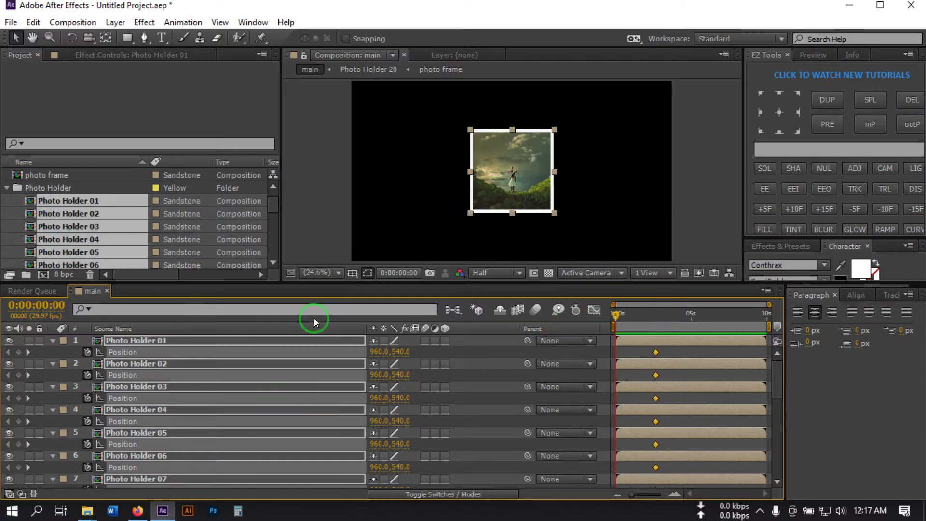
pyautogui.click(67, 355)
pyautogui.moveTo(495, 169); pyautogui.dragTo(341, 62)
pyautogui.moveTo(483, 166); pyautogui.dragTo(300, 257)
pyautogui.moveTo(494, 167); pyautogui.dragTo(711, 258)
pyautogui.moveTo(516, 133); pyautogui.dragTo(680, 82)
pyautogui.moveTo(516, 193); pyautogui.dragTo(471, 330)
pyautogui.moveTo(486, 165); pyautogui.dragTo(457, 20)
pyautogui.moveTo(482, 150); pyautogui.dragTo(318, 144)
pyautogui.moveTo(501, 198); pyautogui.dragTo(610, 309)
pyautogui.moveTo(534, 203); pyautogui.dragTo(585, 47)
pyautogui.moveTo(549, 138); pyautogui.dragTo(399, 283)
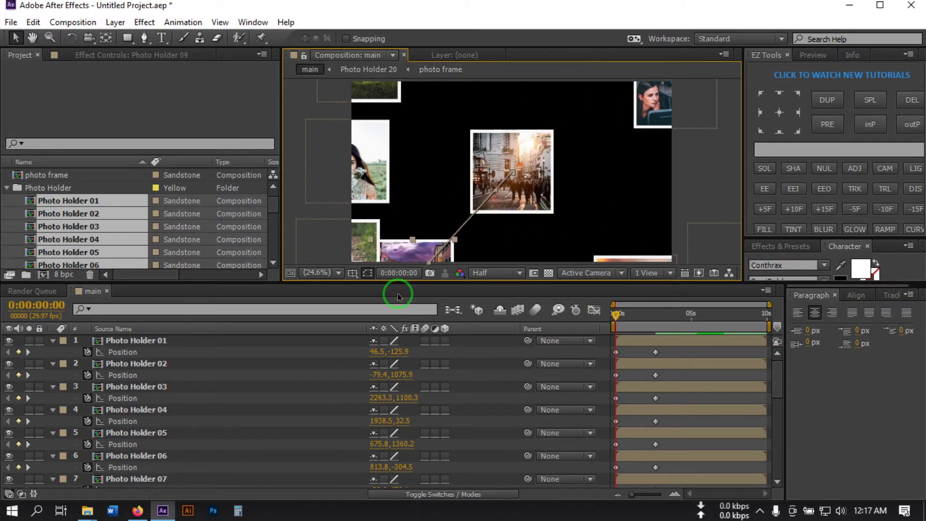
# Spread the remaining stacked photos, through Photo Holder 20, across the gaps in the frame at 0:00:00:00
pyautogui.moveTo(494, 198); pyautogui.dragTo(679, 228)
pyautogui.moveTo(518, 196); pyautogui.dragTo(558, 86)
pyautogui.moveTo(514, 171); pyautogui.dragTo(609, 144)
pyautogui.moveTo(538, 188); pyautogui.dragTo(432, 143)
pyautogui.moveTo(512, 192); pyautogui.dragTo(482, 109)
pyautogui.moveTo(484, 179)
pyautogui.mouseDown()
pyautogui.moveTo(451, 221)
pyautogui.moveTo(462, 219)
pyautogui.mouseUp()
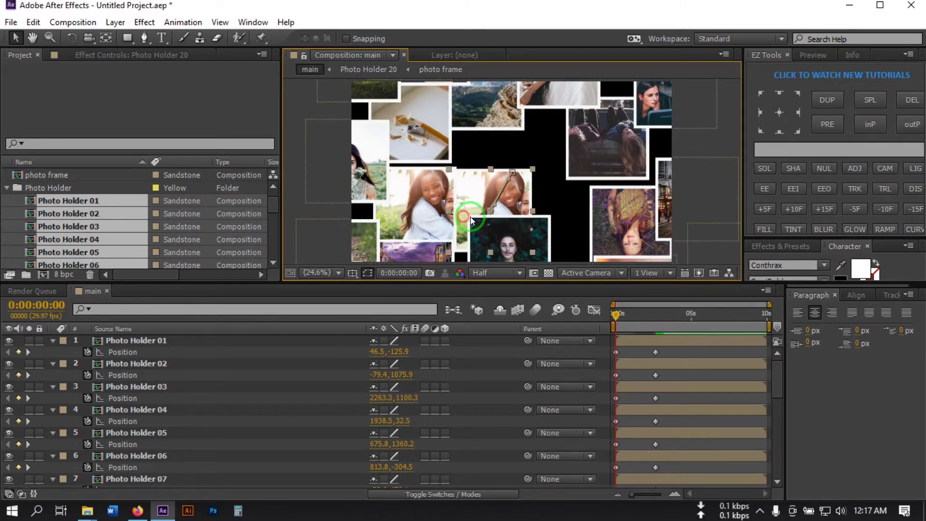
# Try scaling Photo Holder 18 down to 70%
pyautogui.moveTo(401, 151); pyautogui.dragTo(403, 144)
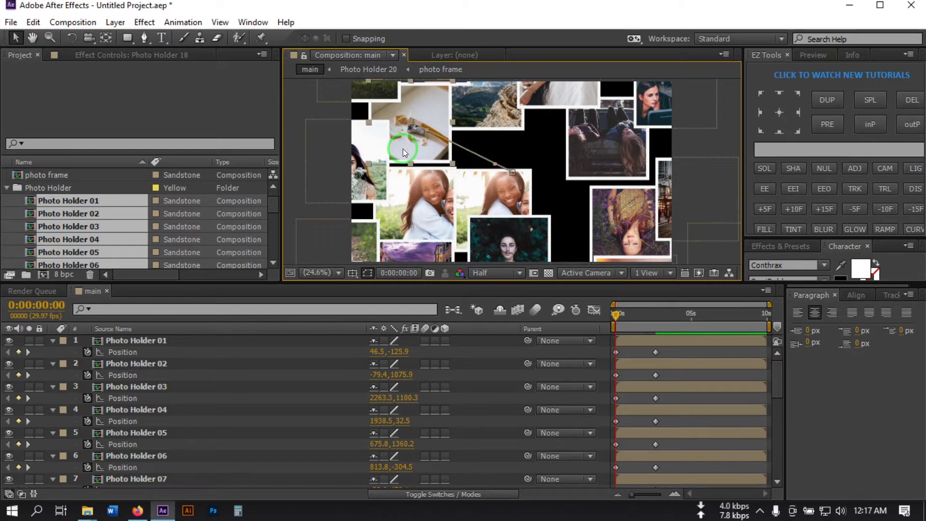
pyautogui.press('s')
pyautogui.click(386, 481)
pyautogui.write('70')
pyautogui.press('Return')
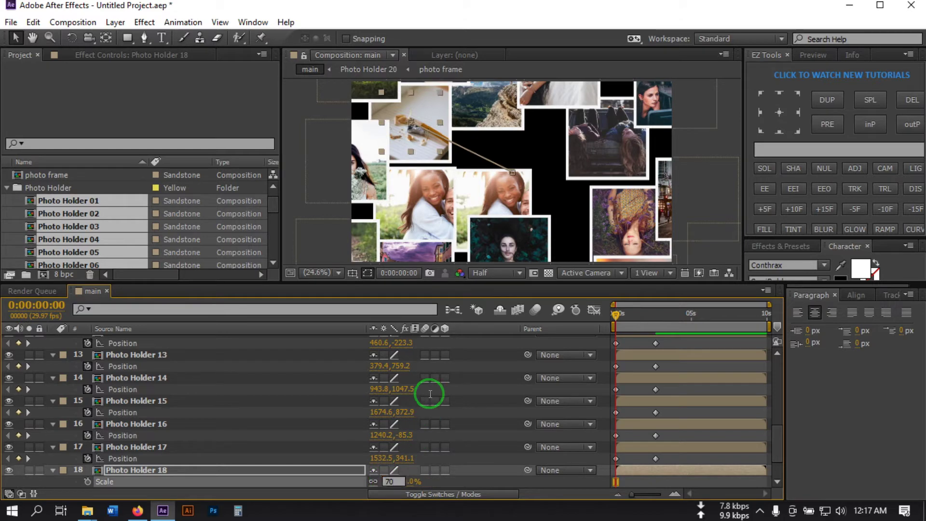
# Try setting Photo Holder 13's X position to 80, and undo both this move and the Photo Holder 18 scaling
pyautogui.click(429, 224)
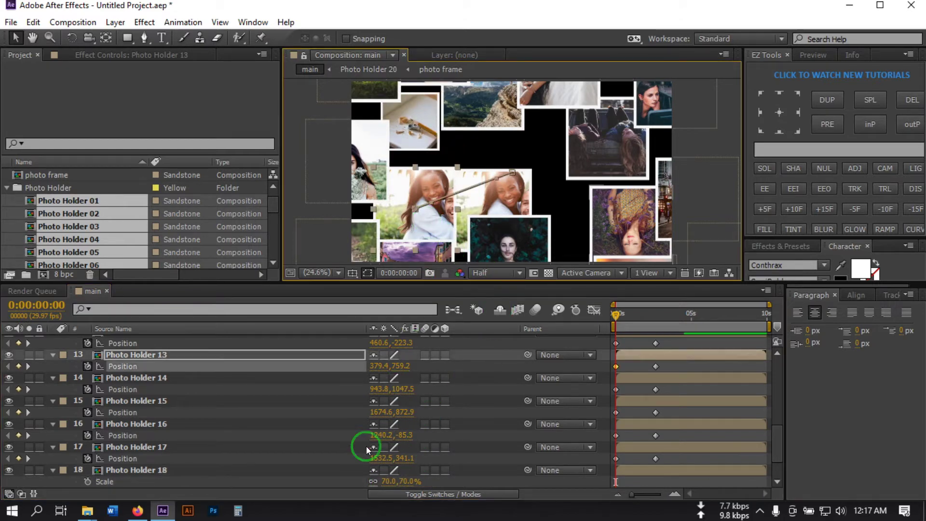
pyautogui.click(381, 370)
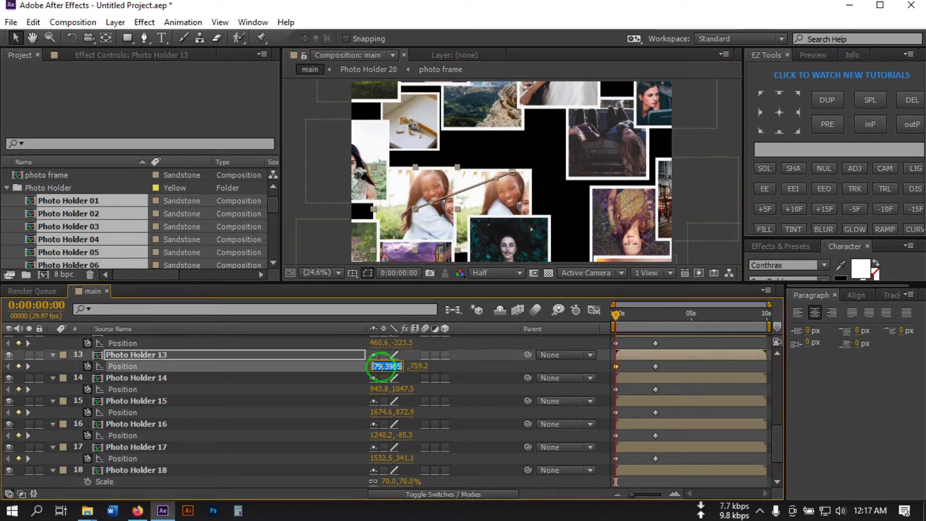
pyautogui.write('80')
pyautogui.press('Return')
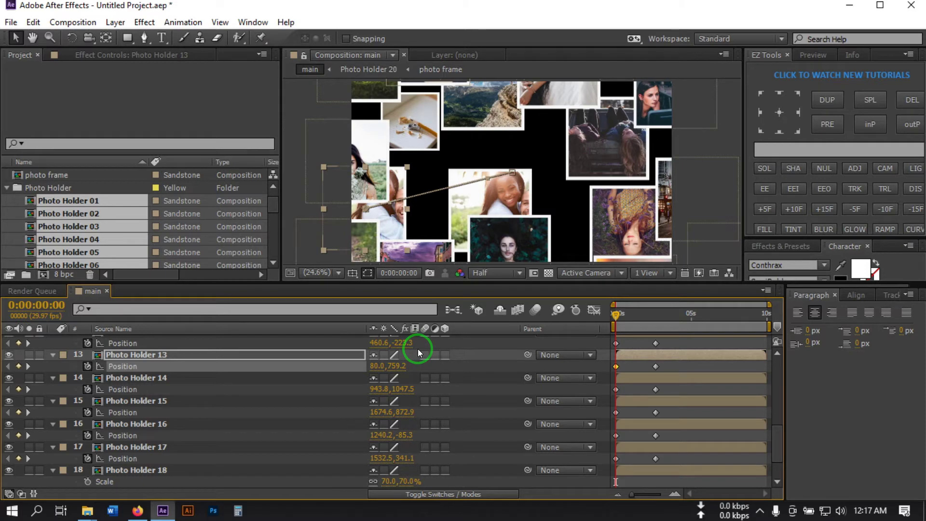
pyautogui.hotkey('ctrl', 'z')
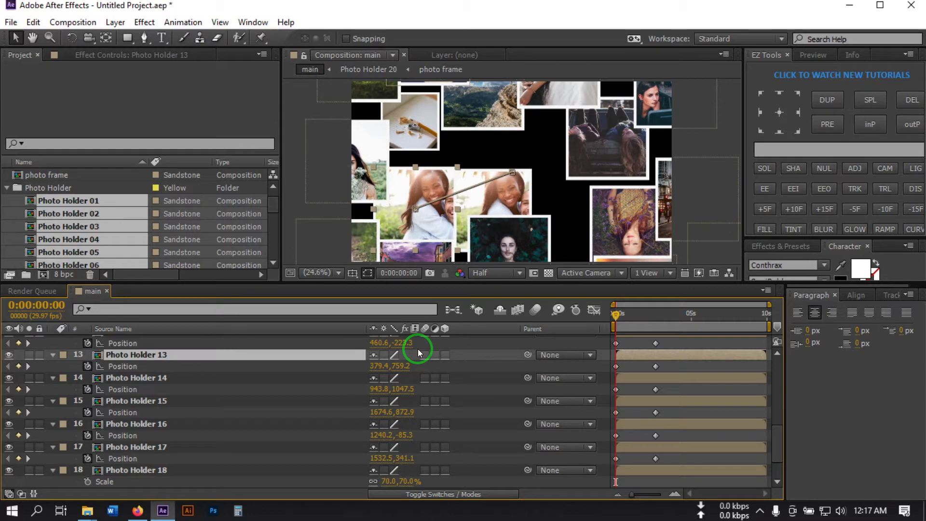
pyautogui.hotkey('ctrl', 'z')
# Add a Scale keyframe to all 20 photo holder layers at 0:00:02:20
pyautogui.moveTo(615, 317); pyautogui.dragTo(655, 323)
pyautogui.click(126, 436)
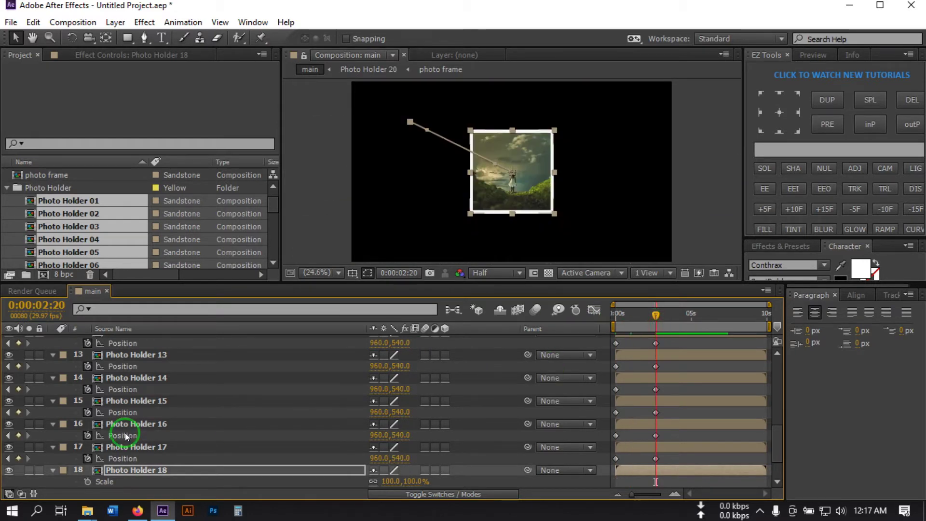
pyautogui.hotkey('ctrl', 'a')
pyautogui.press('s')
pyautogui.scroll(10, 107, 410)
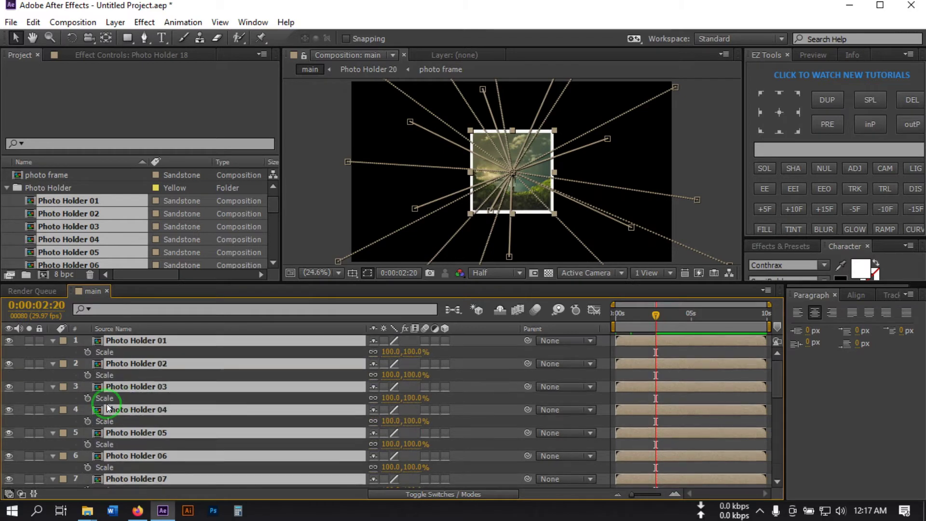
pyautogui.click(87, 375)
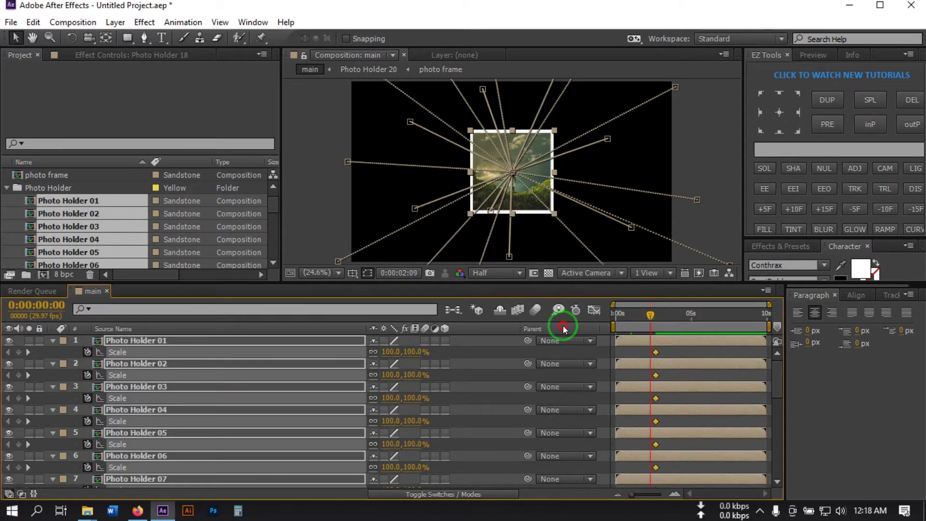
# Return to 0:00:00:00 and set the scale of Photo Holder 17 to 80%
pyautogui.press('Home')
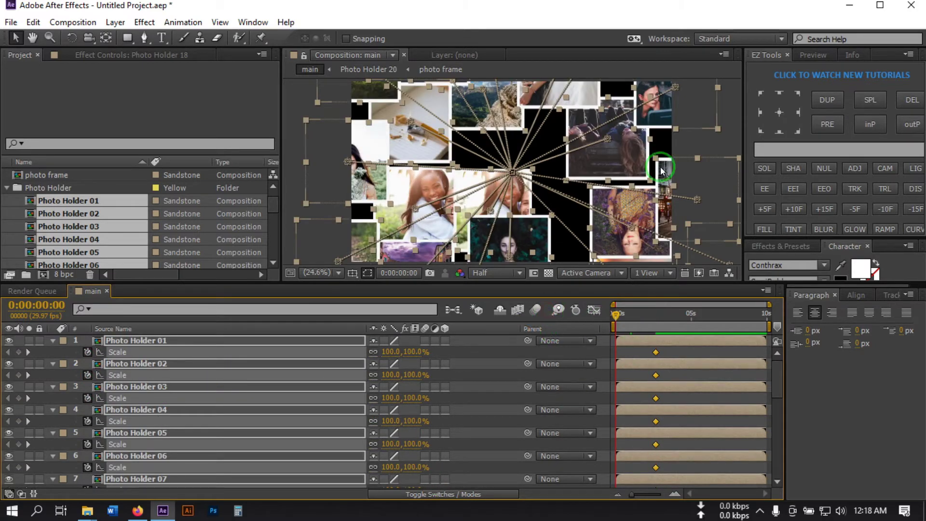
pyautogui.click(632, 155)
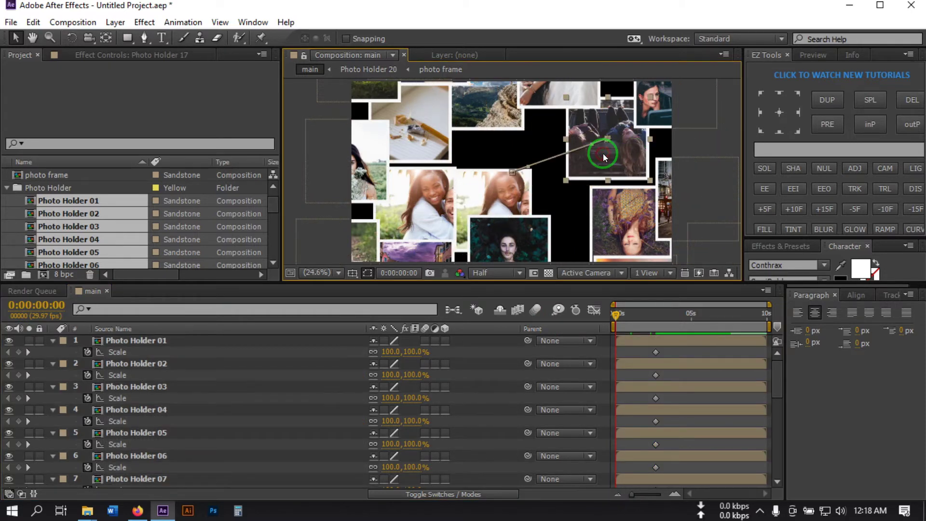
pyautogui.scroll(-3, 355, 424)
pyautogui.scroll(3, 354, 424)
pyautogui.scroll(-8, 354, 428)
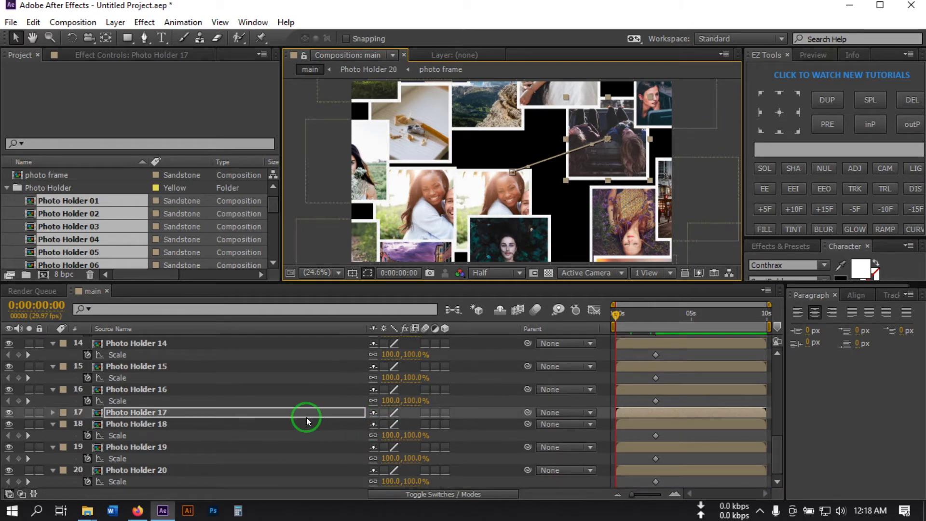
pyautogui.press('s')
pyautogui.click(393, 423)
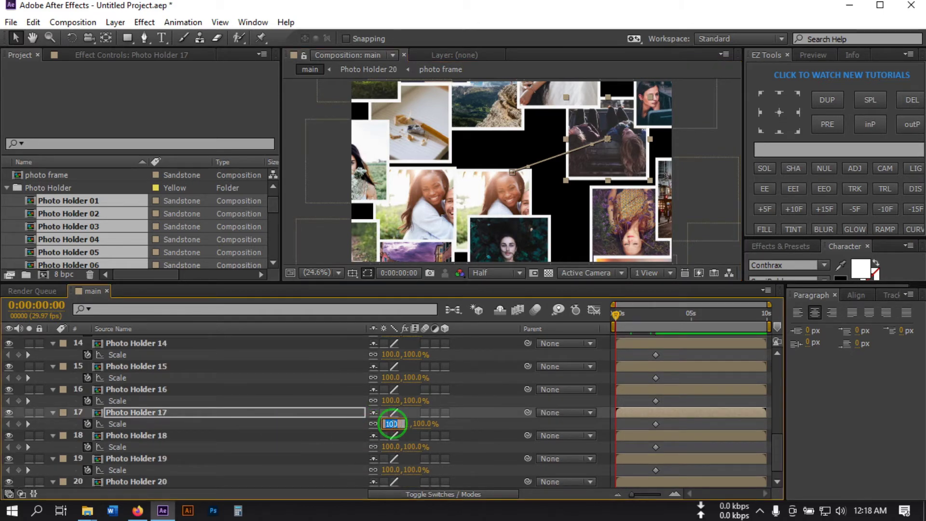
pyautogui.write('80')
pyautogui.press('Return')
# Set the scale of Photo Holder 13 to 90% at 0:00:00:00
pyautogui.click(423, 210)
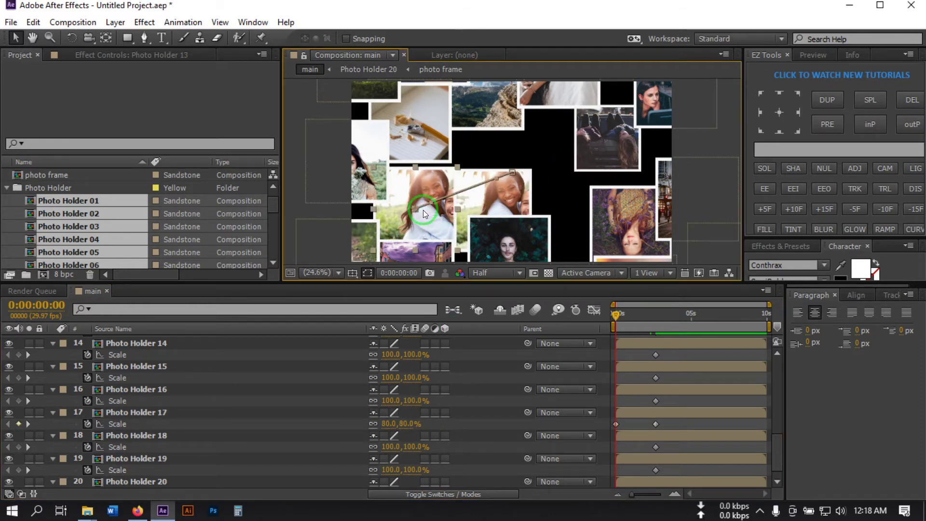
pyautogui.scroll(-1, 392, 398)
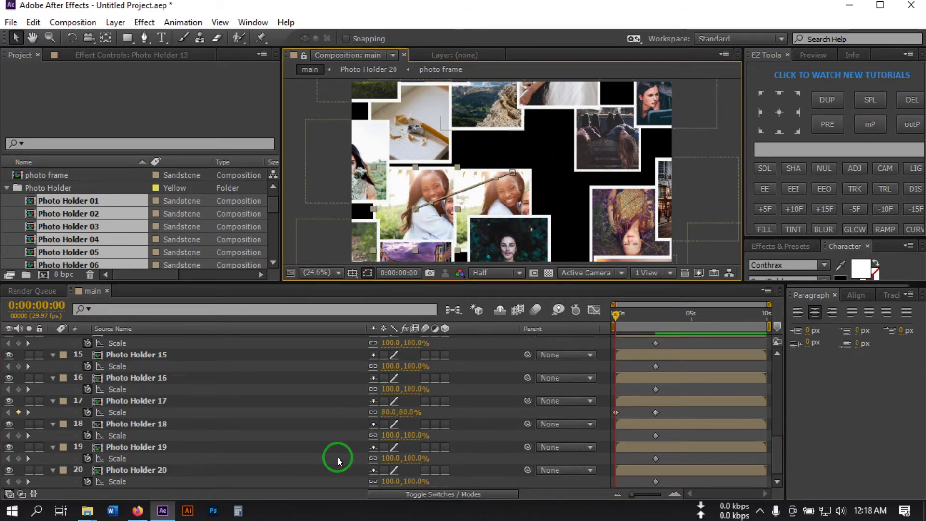
pyautogui.scroll(8, 340, 426)
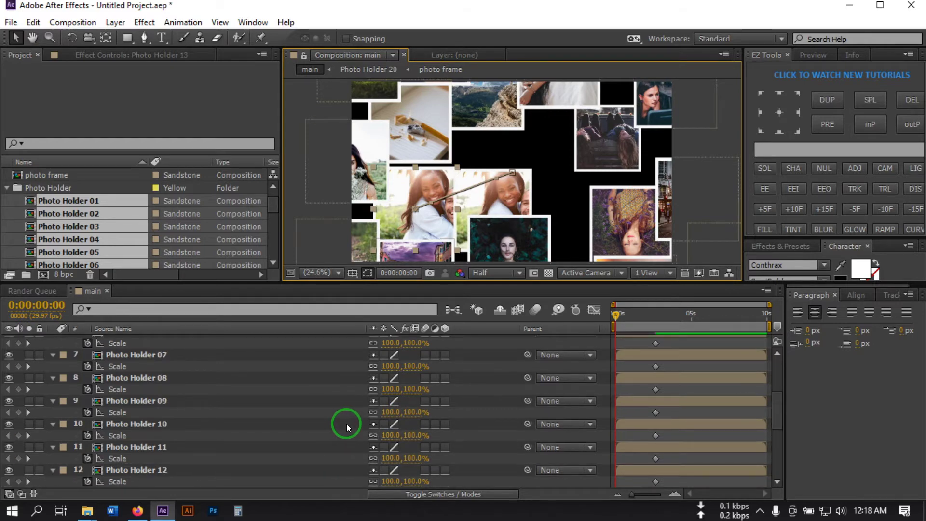
pyautogui.scroll(-1, 347, 423)
pyautogui.scroll(-2, 387, 462)
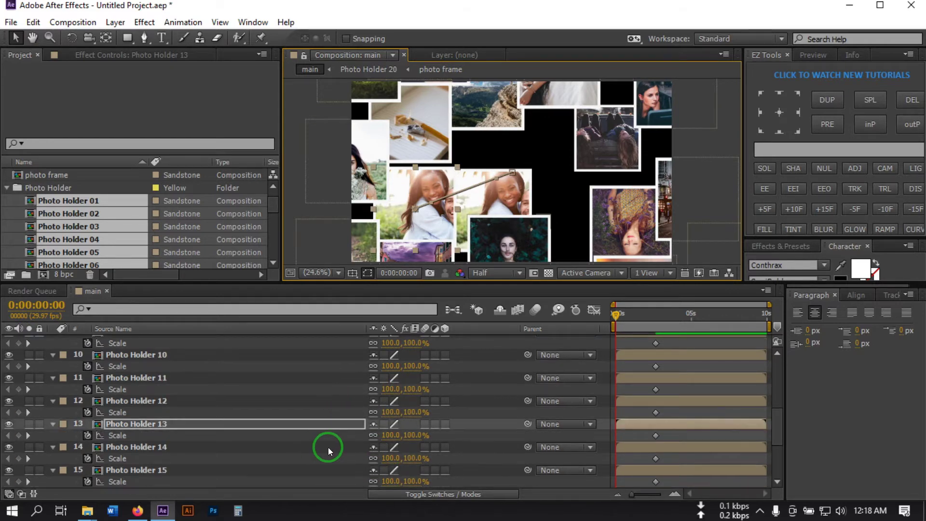
pyautogui.click(385, 435)
pyautogui.write('90')
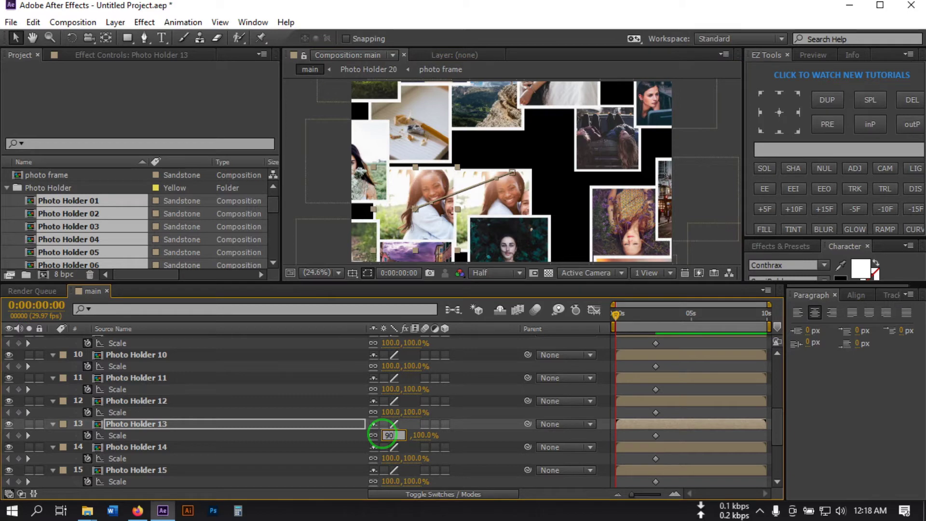
pyautogui.press('Return')
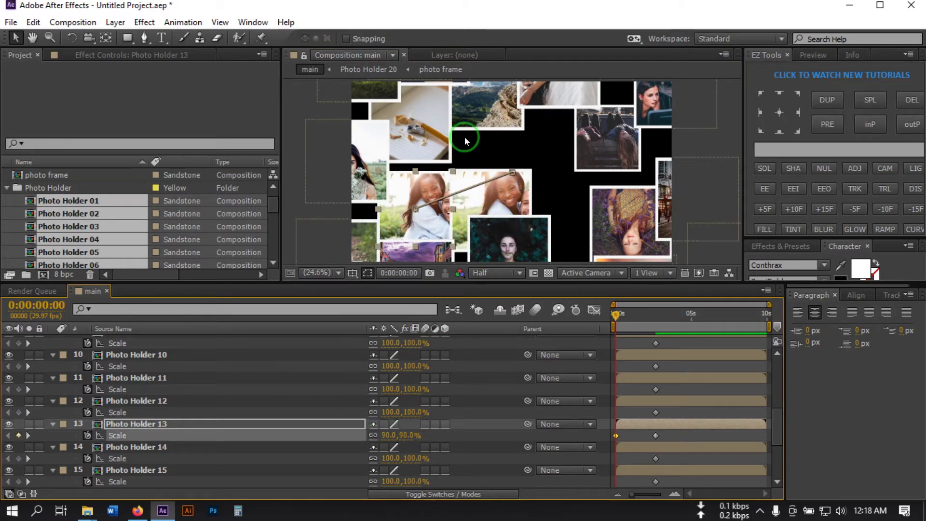
# Set the scale of Photo Holder 18 to 50% at 0:00:00:00
pyautogui.click(417, 164)
pyautogui.scroll(-5, 297, 392)
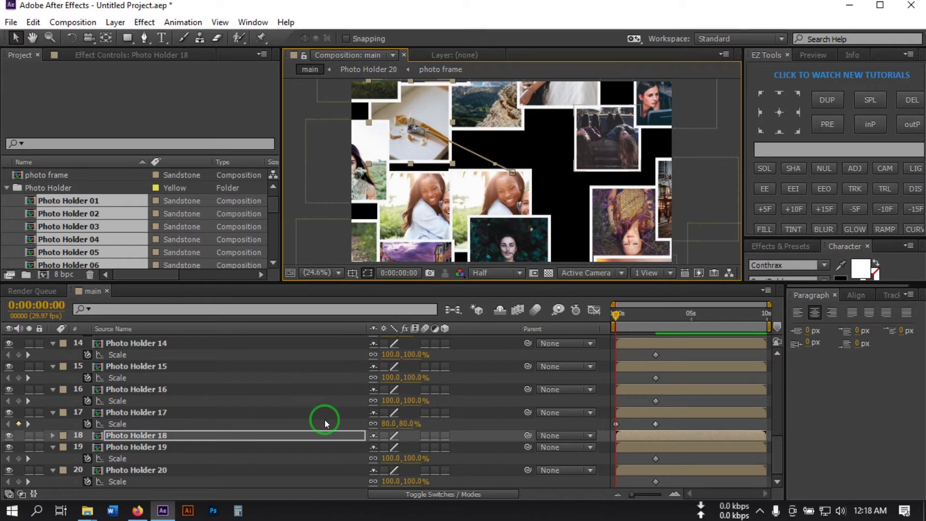
pyautogui.press('s')
pyautogui.click(391, 447)
pyautogui.write('50')
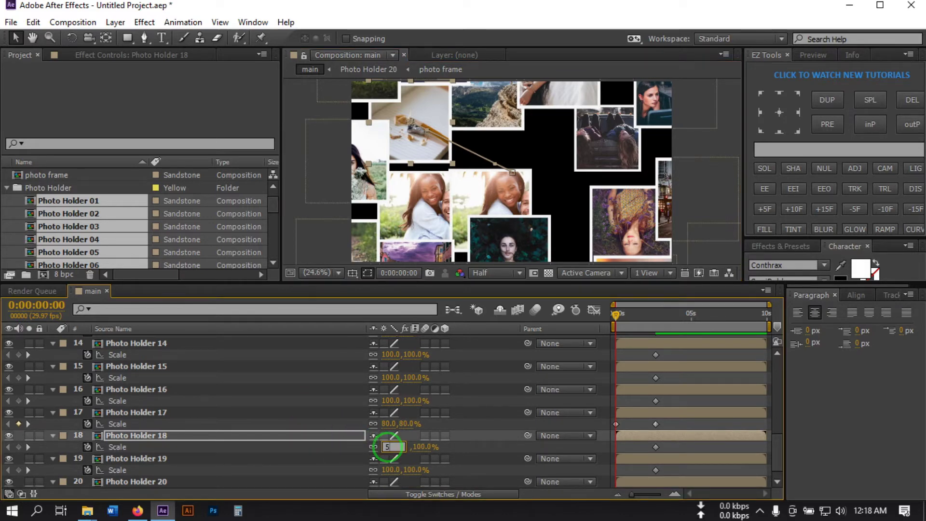
pyautogui.press('Return')
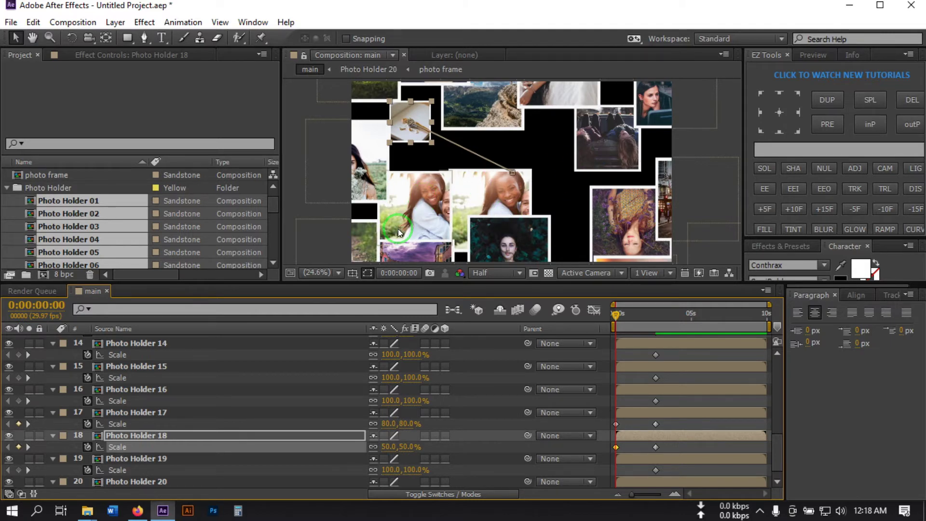
# Set the scale of Photo Holder 02 to 90% at 0:00:00:00
pyautogui.click(364, 238)
pyautogui.scroll(-1, 403, 321)
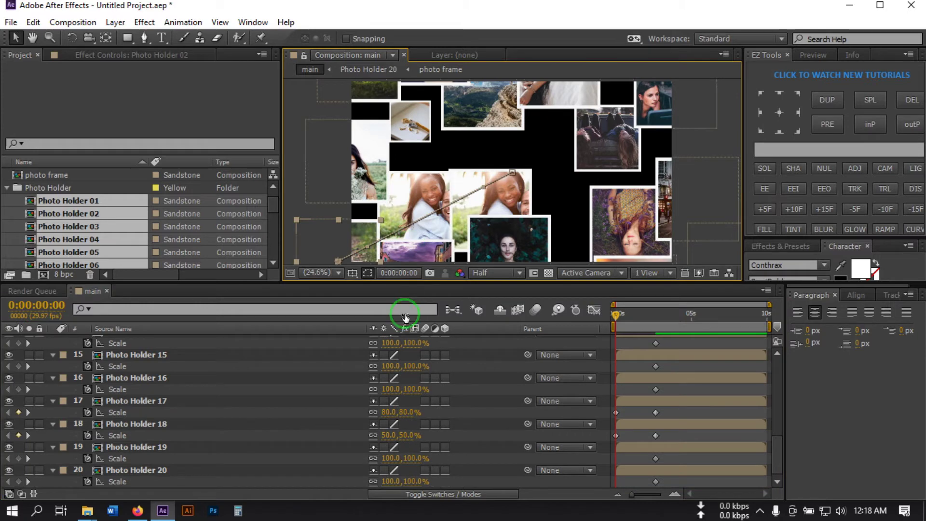
pyautogui.scroll(10, 340, 419)
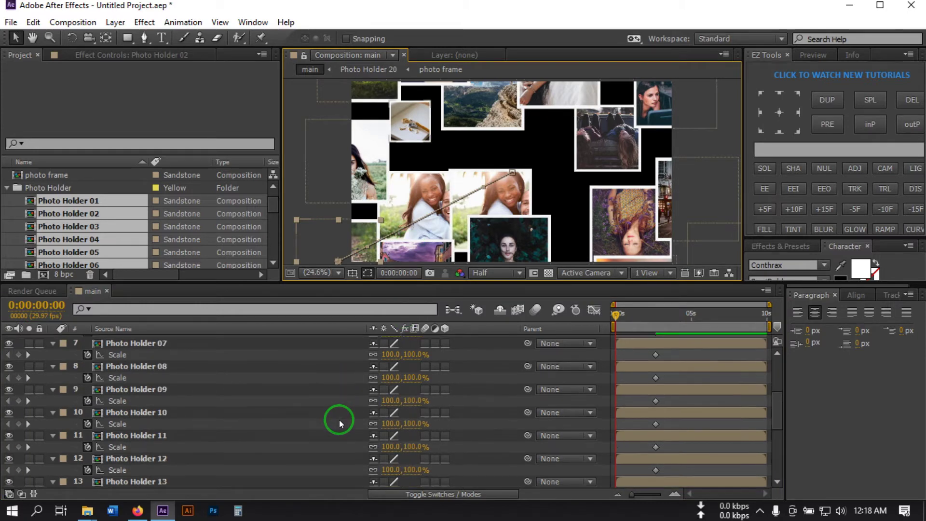
pyautogui.press('s')
pyautogui.click(389, 375)
pyautogui.write('9')
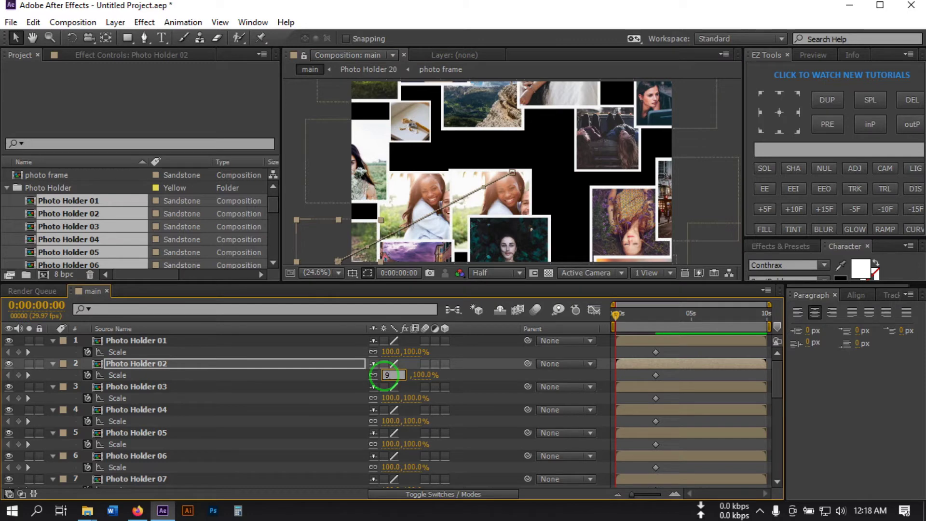
pyautogui.write('0')
pyautogui.press('Return')
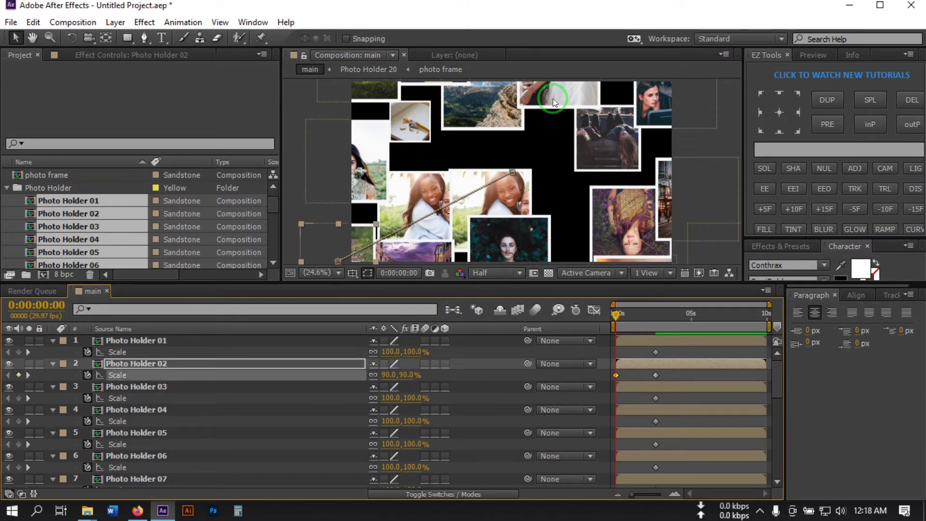
# Preview the photo holders moving and scaling into the centre of the main composition
pyautogui.click(691, 355)
pyautogui.press('space')
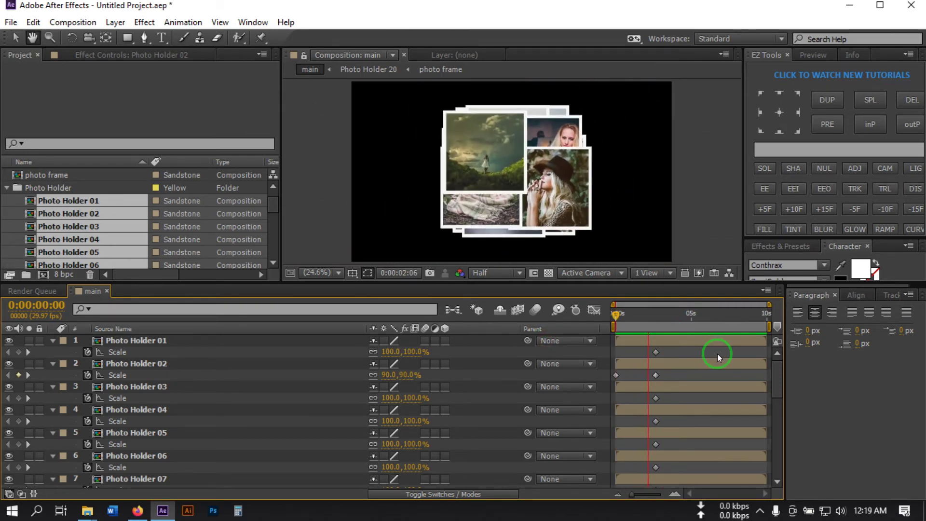
pyautogui.press('space')
# Apply Easy Ease In to all Position and Scale keyframes of the 20 photo holder layers
pyautogui.hotkey('ctrl', 'a')
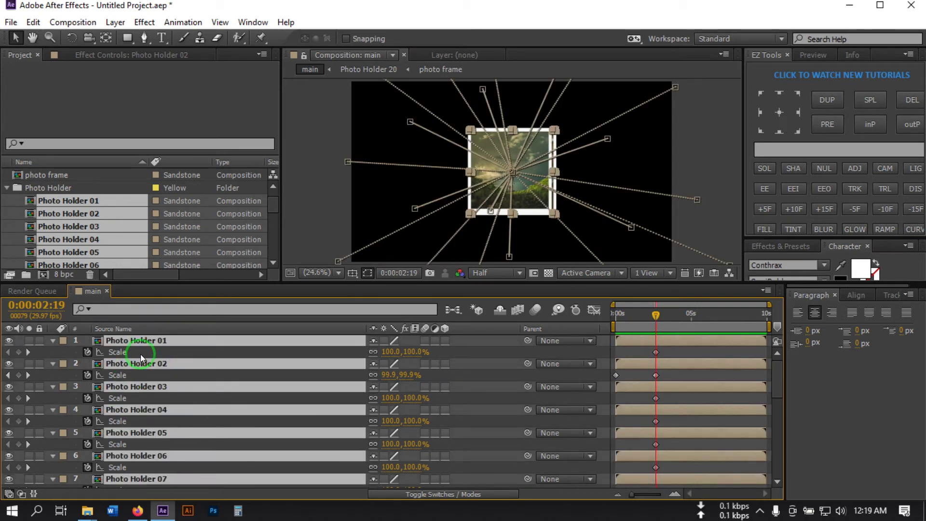
pyautogui.press('s')
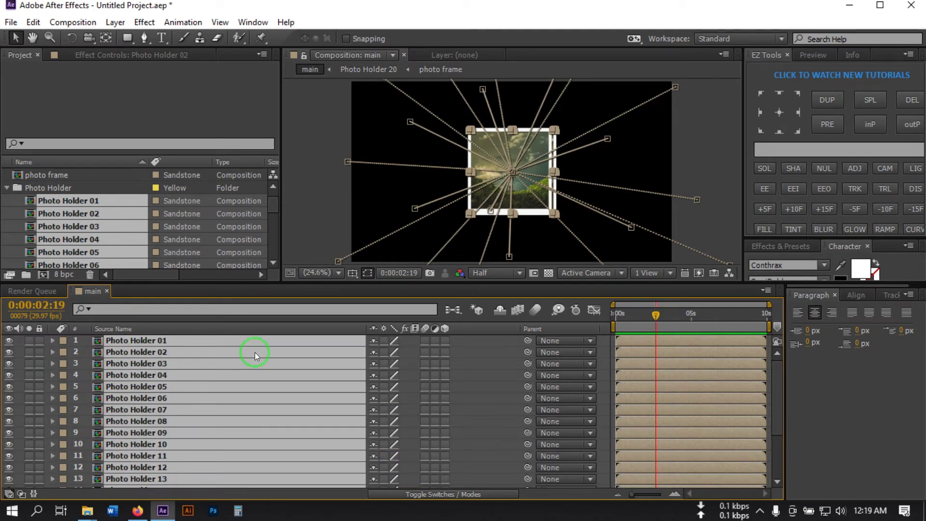
pyautogui.press('u')
pyautogui.moveTo(678, 352); pyautogui.dragTo(488, 513)
pyautogui.scroll(15, 724, 405)
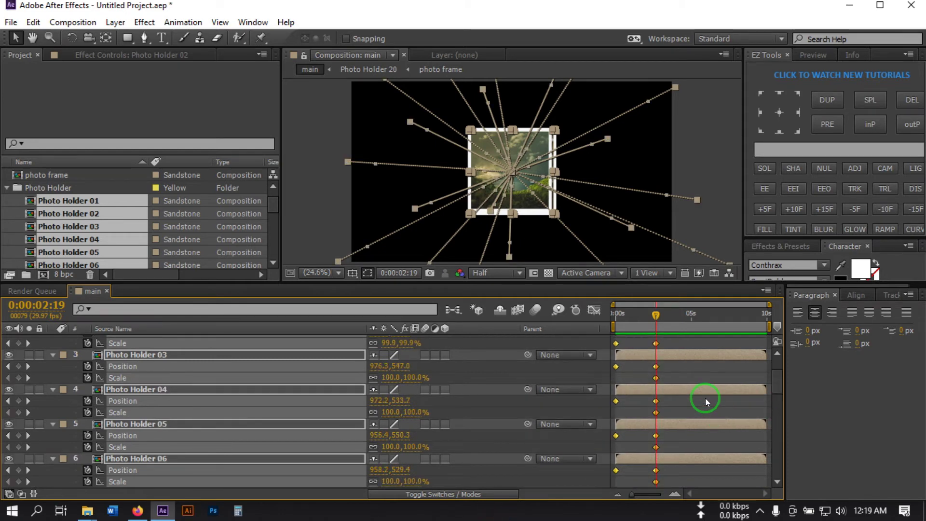
pyautogui.rightClick(659, 366)
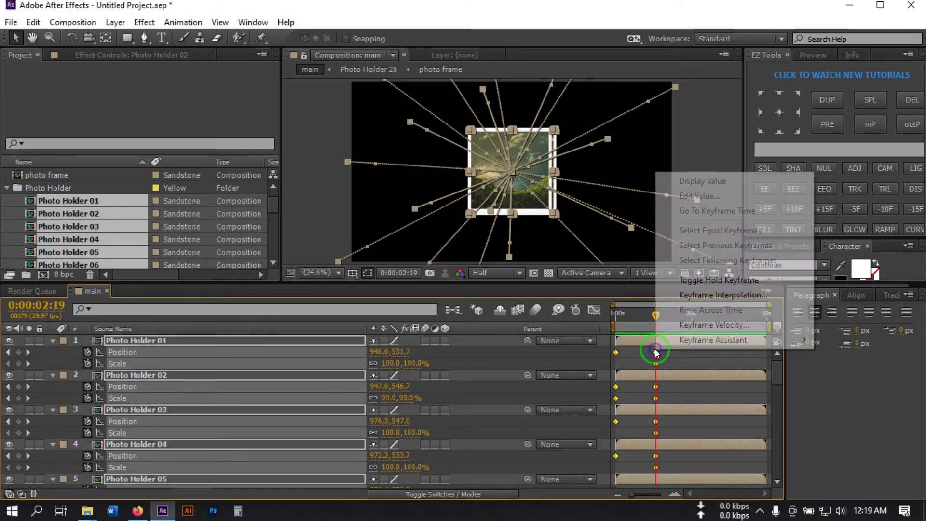
pyautogui.click(690, 340)
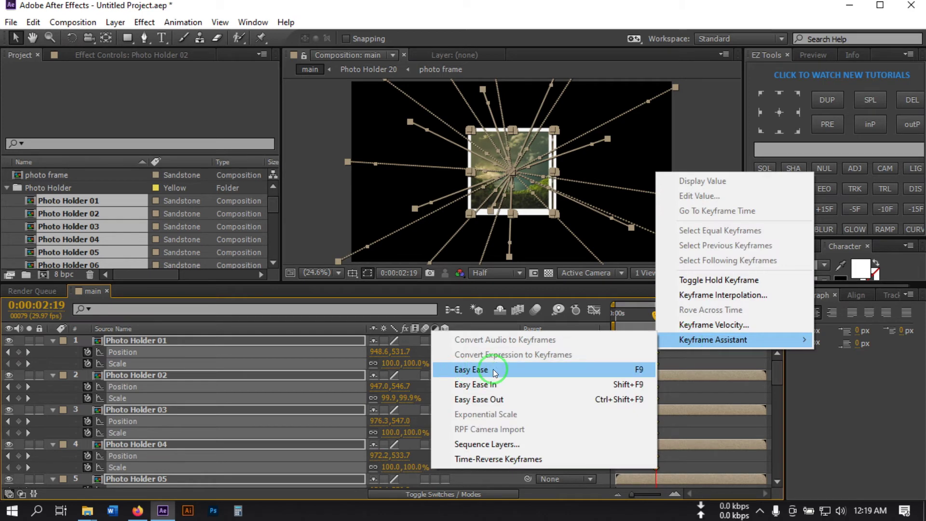
pyautogui.click(485, 388)
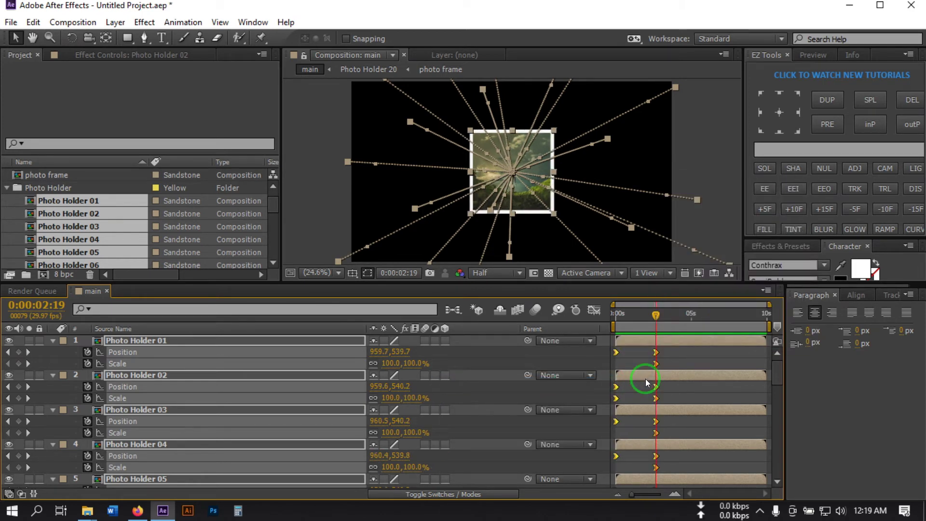
# Play back the eased photo animation from 0:00:00:00 to check its motion
pyautogui.click(676, 361)
pyautogui.moveTo(656, 326); pyautogui.dragTo(558, 333)
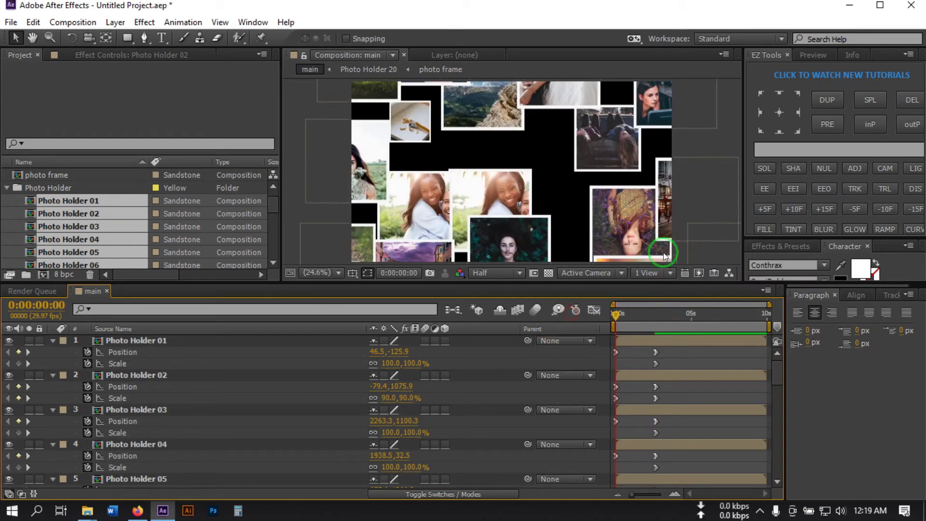
pyautogui.press('space')
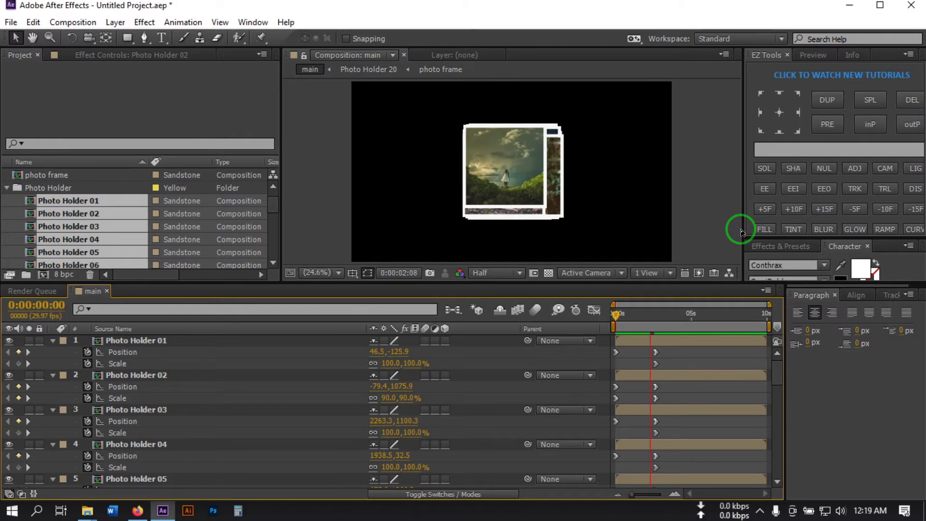
pyautogui.click(506, 364)
pyautogui.press('space')
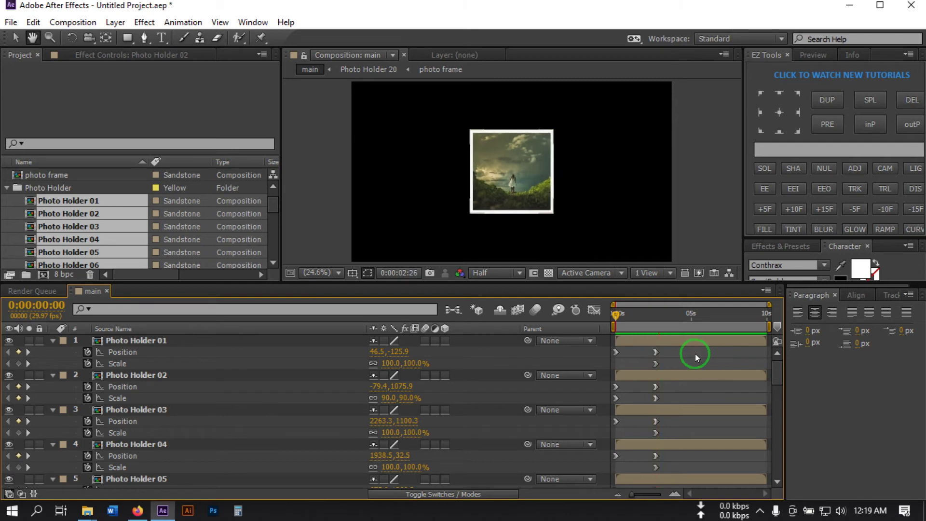
pyautogui.press('space')
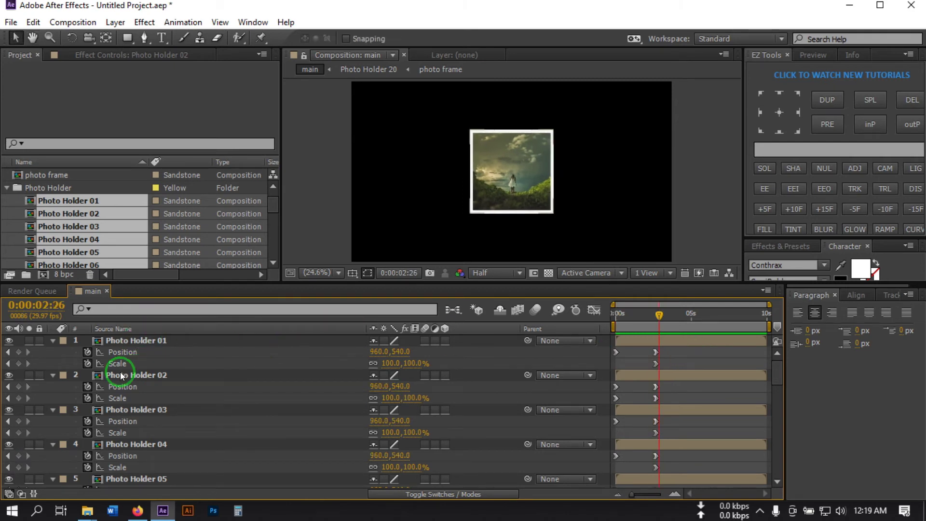
# Pre-compose all photo holder layers as Photo Comp, moving all attributes into the new composition
pyautogui.hotkey('ctrl', 'a')
pyautogui.rightClick(117, 339)
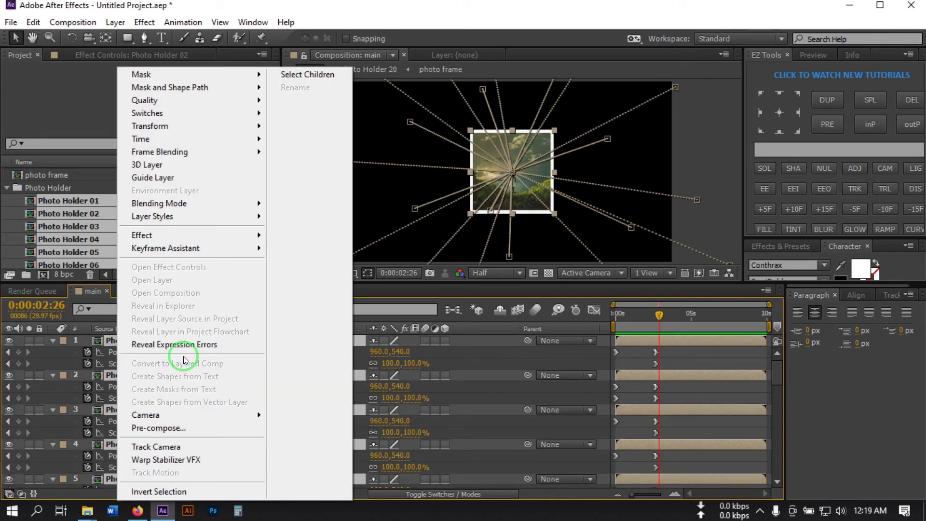
pyautogui.click(175, 428)
pyautogui.write('Photo Comp')
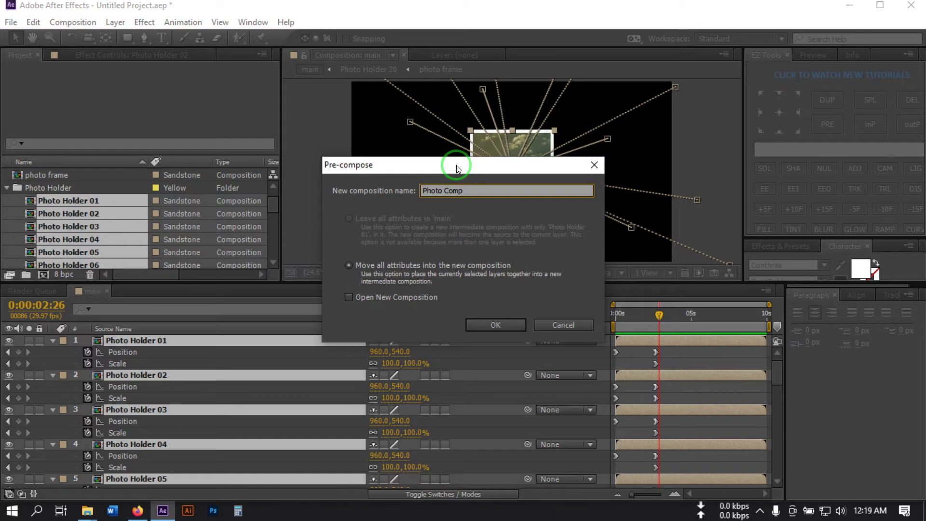
pyautogui.click(349, 265)
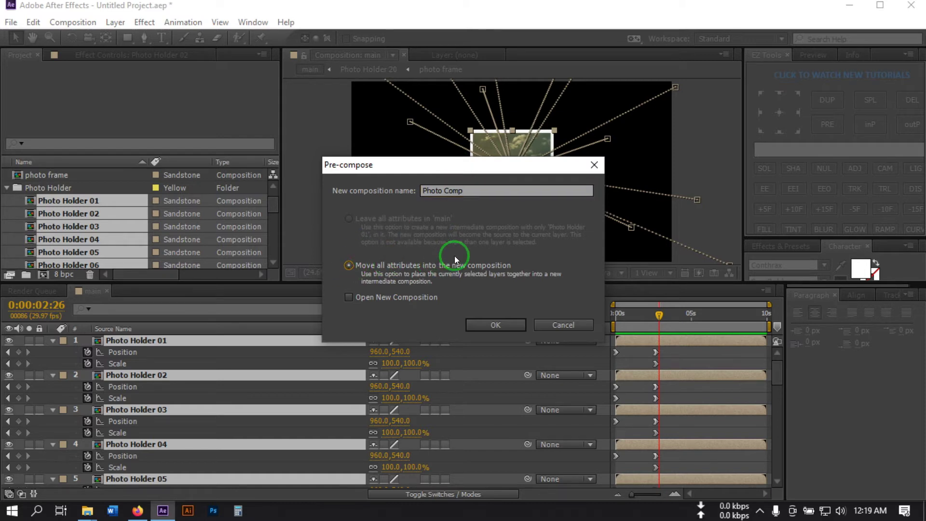
pyautogui.click(494, 327)
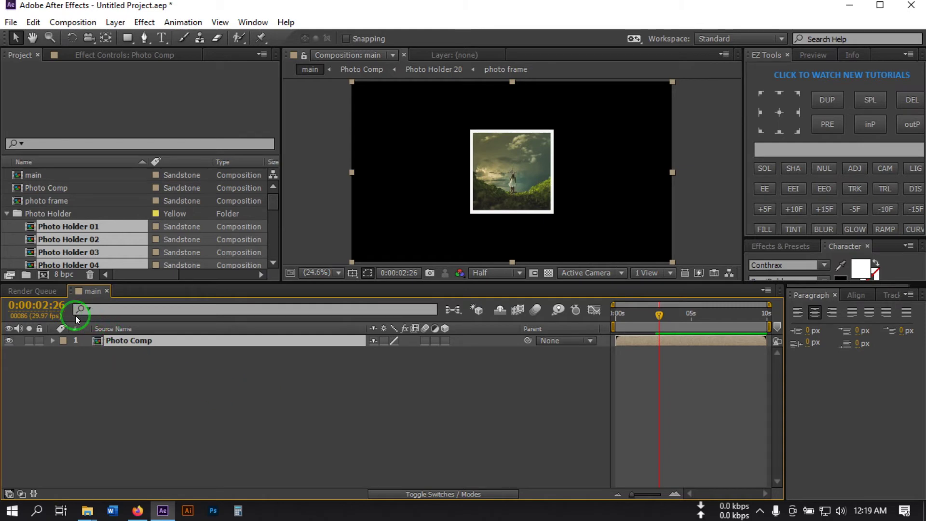
# Collapse the Photo Holder folder and add Xhehab Logo.png from the desktop to the main composition
pyautogui.click(6, 213)
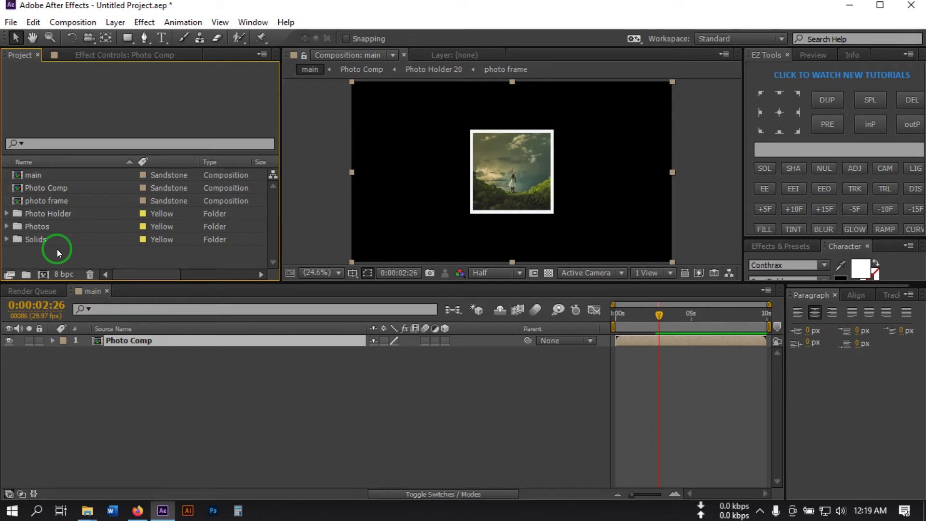
pyautogui.click(850, 6)
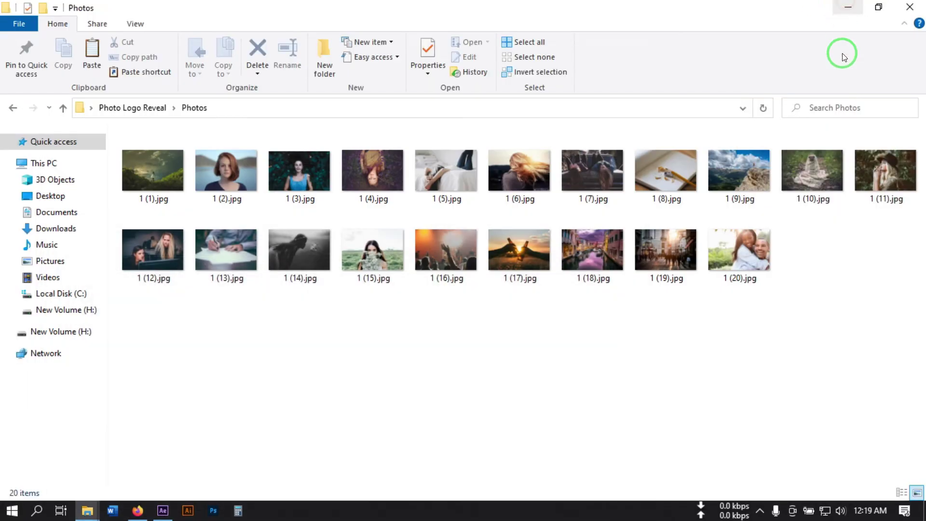
pyautogui.click(838, 5)
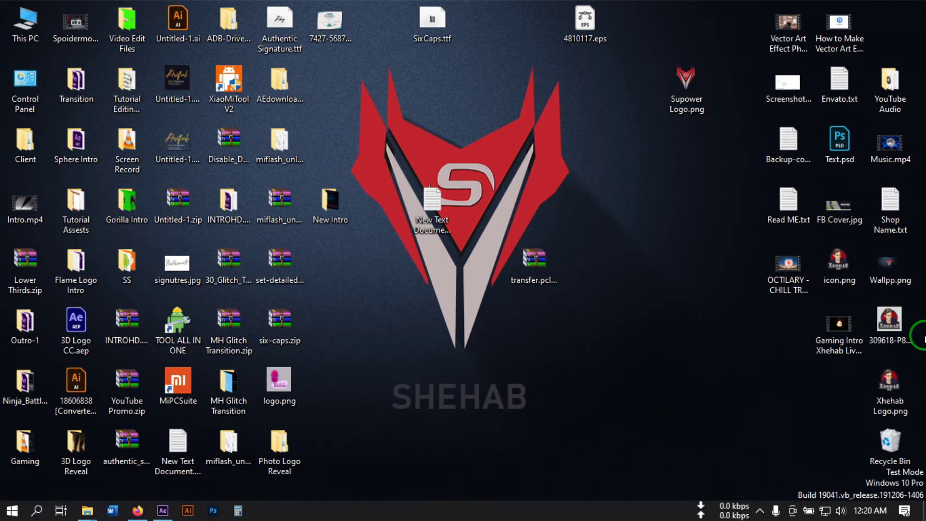
pyautogui.click(897, 407)
pyautogui.moveTo(897, 407); pyautogui.dragTo(97, 369)
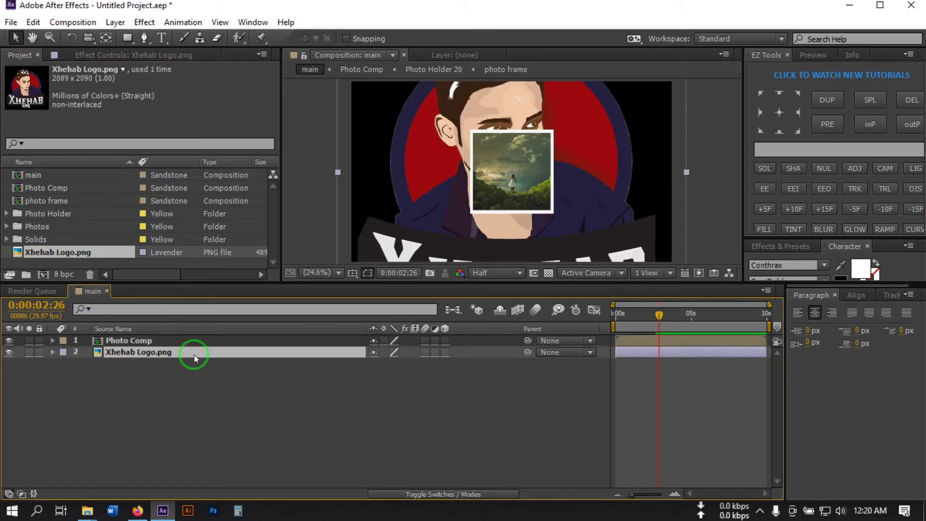
# Scale the Xhehab Logo.png layer to 31% and place it above Photo Comp in the layer order
pyautogui.press('s')
pyautogui.moveTo(390, 363); pyautogui.dragTo(338, 359)
pyautogui.moveTo(144, 354); pyautogui.dragTo(192, 332)
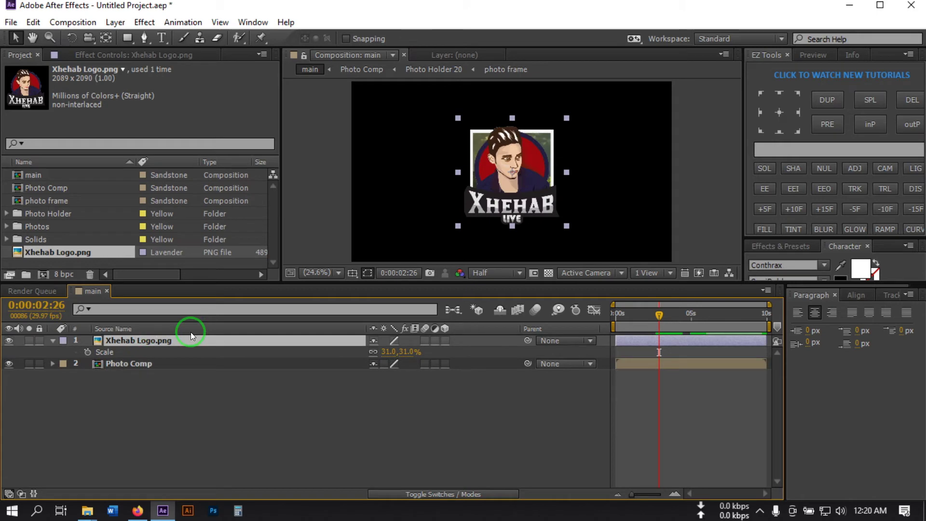
pyautogui.click(191, 374)
pyautogui.click(53, 342)
# Nudge the Xhehab Logo.png layer slightly upward in the frame
pyautogui.click(123, 340)
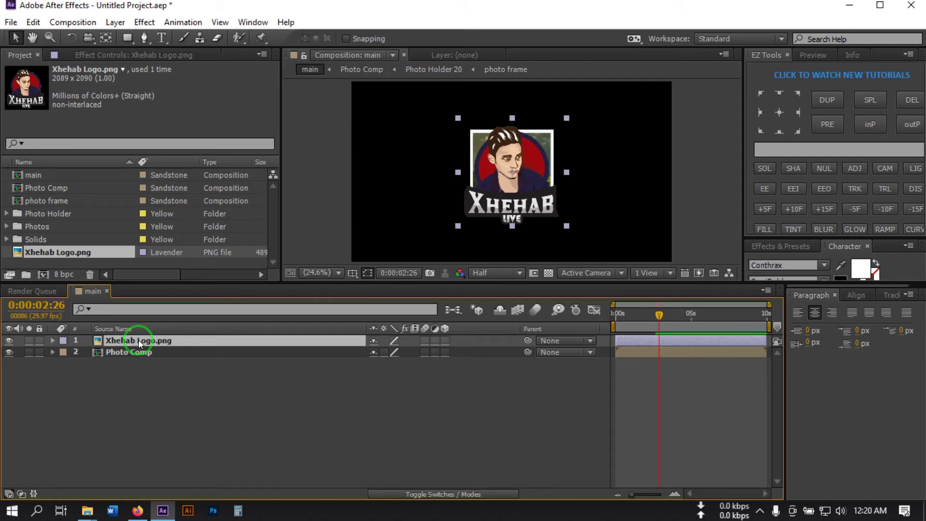
pyautogui.press('Return')
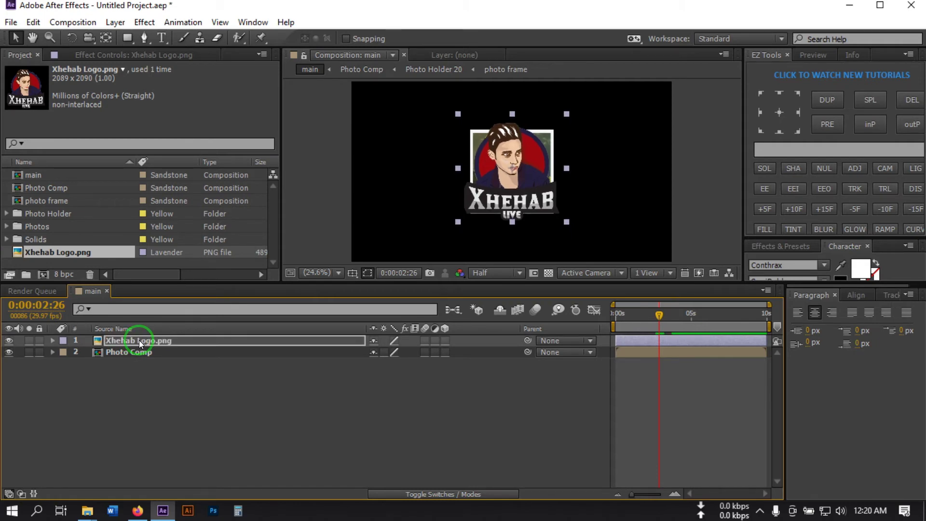
pyautogui.click(222, 408)
# Pre-compose the logo layer as Logo Holder, moving all attributes into the new composition
pyautogui.click(120, 342)
pyautogui.rightClick(115, 340)
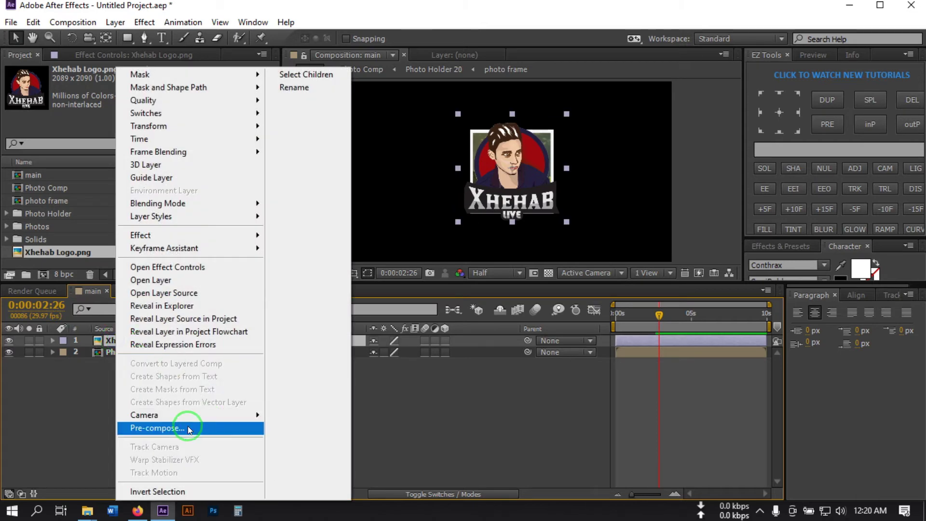
pyautogui.rightClick(105, 344)
pyautogui.click(144, 428)
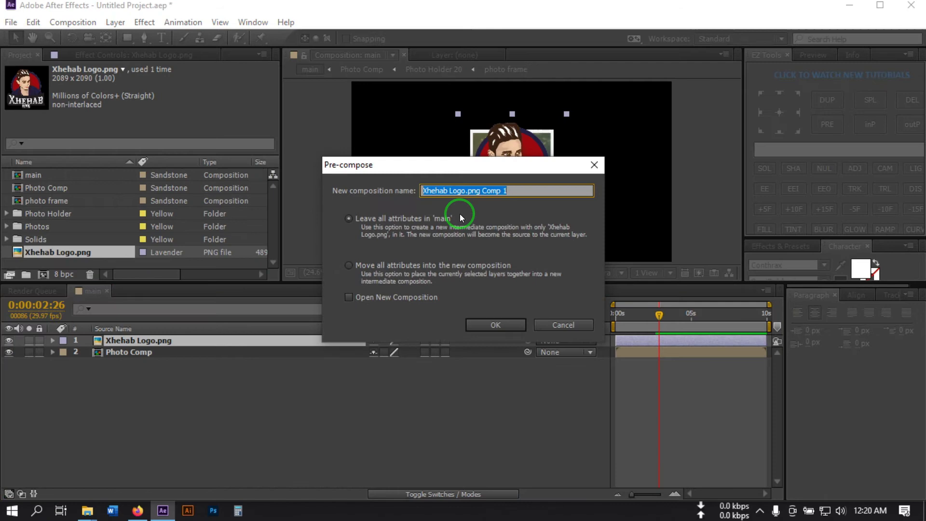
pyautogui.write('Logo Holder')
pyautogui.click(382, 265)
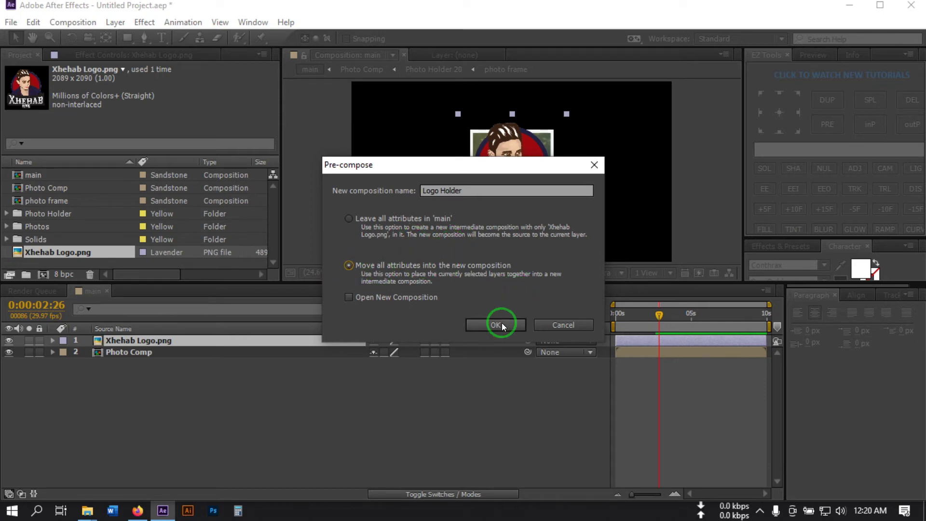
pyautogui.click(502, 324)
pyautogui.click(197, 377)
pyautogui.click(389, 362)
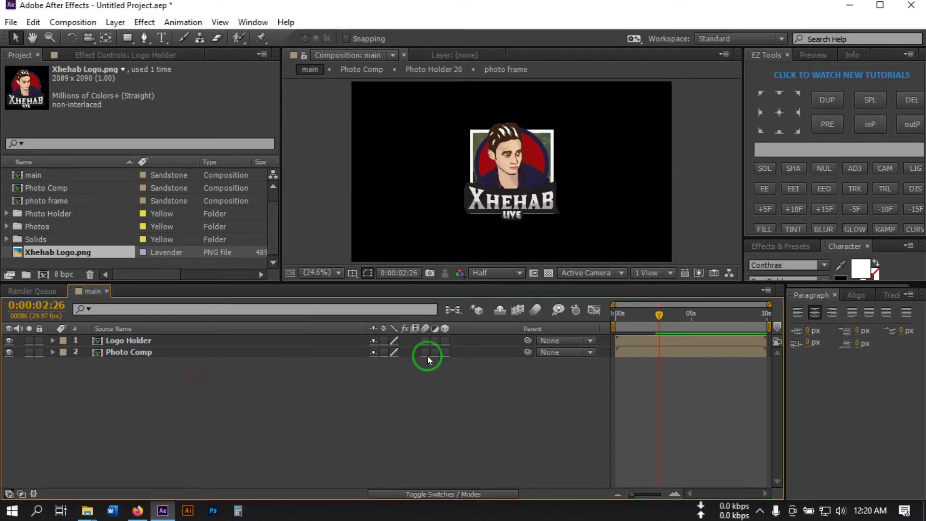
# Move the current time of the main composition to 0:00:02:20
pyautogui.click(60, 307)
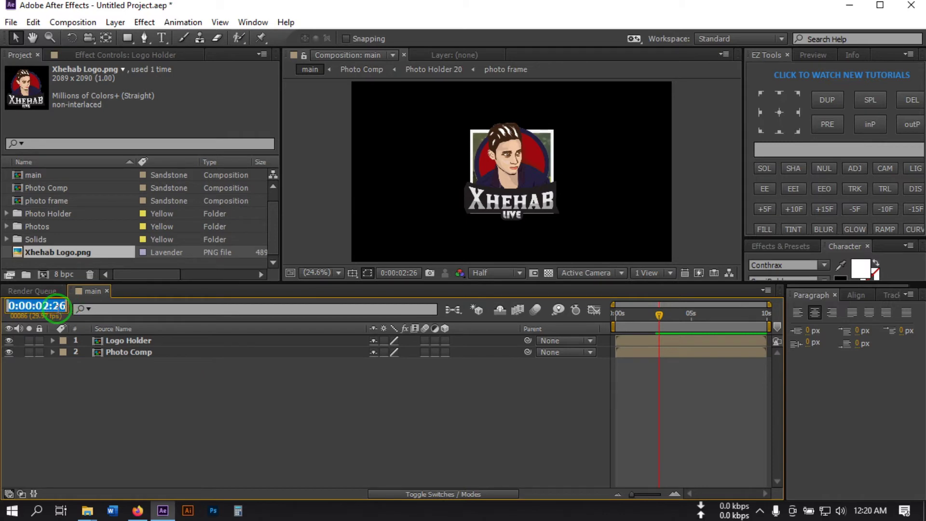
pyautogui.moveTo(54, 306); pyautogui.dragTo(68, 312)
pyautogui.write('20')
pyautogui.press('Return')
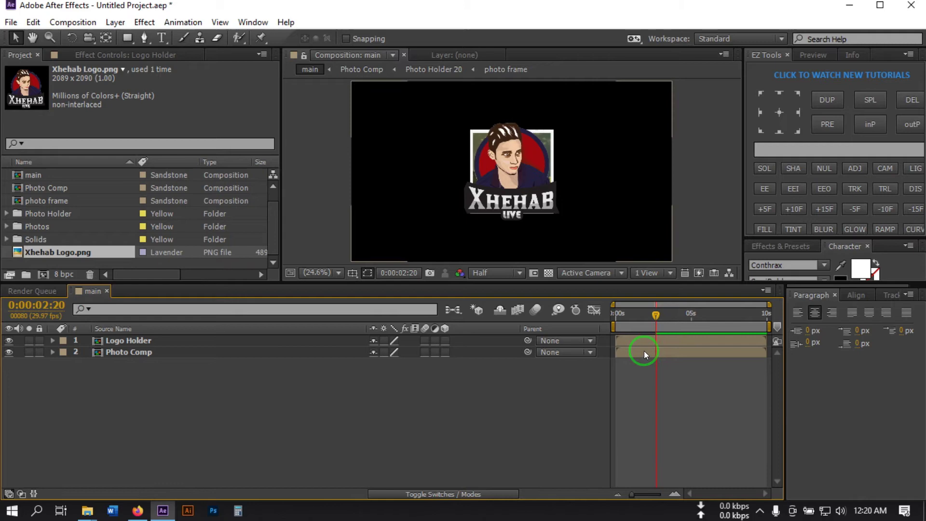
# Trim the Logo Holder layer to start at 0:00:02:20 and the Photo Comp layer to end at 0:00:02:20
pyautogui.click(632, 340)
pyautogui.click(157, 371)
pyautogui.click(297, 335)
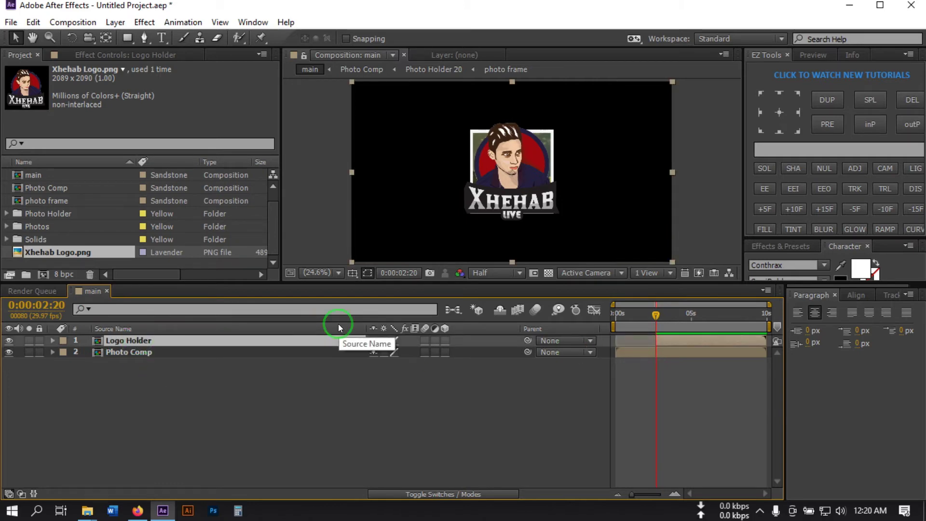
pyautogui.click(625, 354)
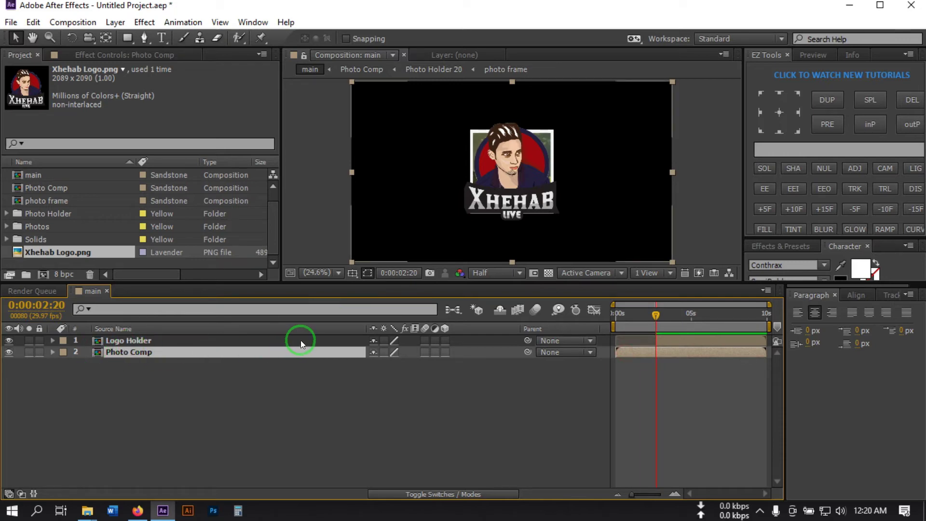
pyautogui.hotkey('alt', ']')
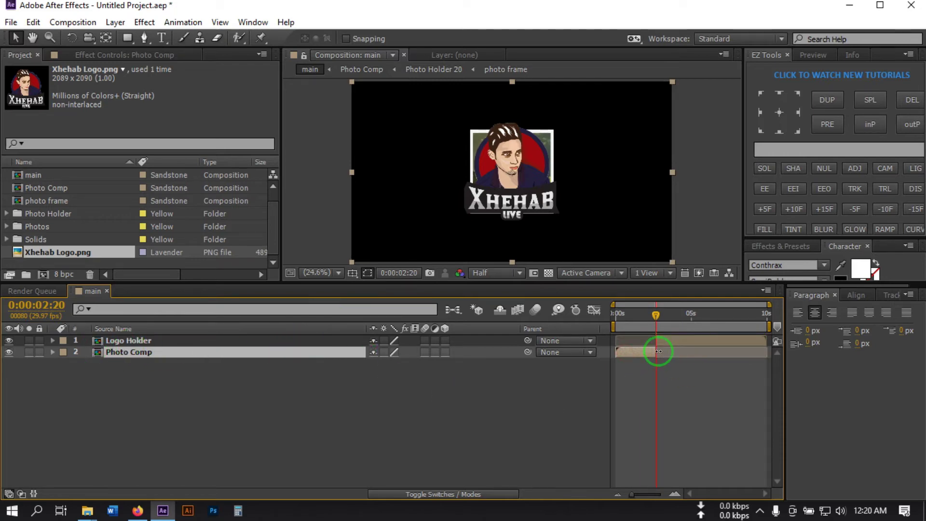
pyautogui.moveTo(193, 398); pyautogui.dragTo(176, 337)
pyautogui.moveTo(156, 389)
pyautogui.mouseDown()
pyautogui.moveTo(137, 366)
pyautogui.moveTo(144, 389)
pyautogui.moveTo(156, 337)
pyautogui.moveTo(158, 397)
pyautogui.mouseUp()
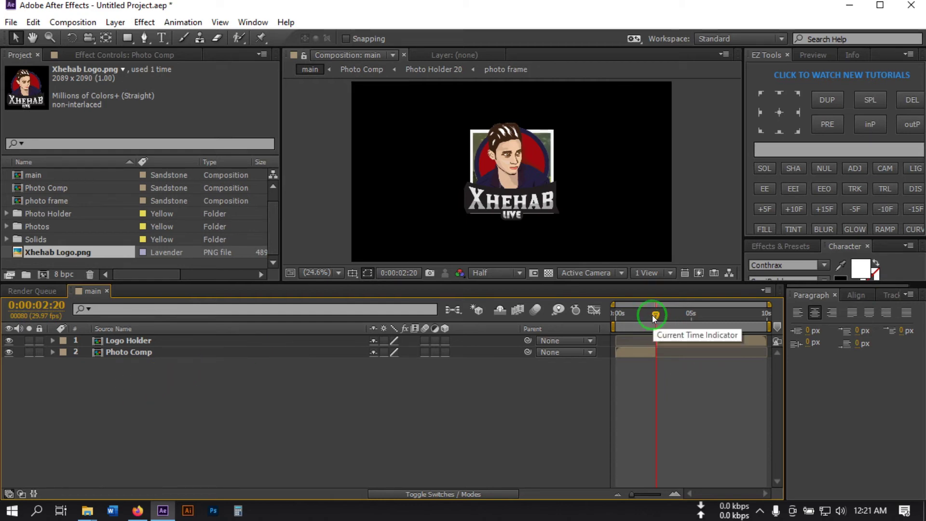
# Hide the Logo Holder layer to work on Photo Comp alone
pyautogui.click(8, 341)
pyautogui.click(463, 202)
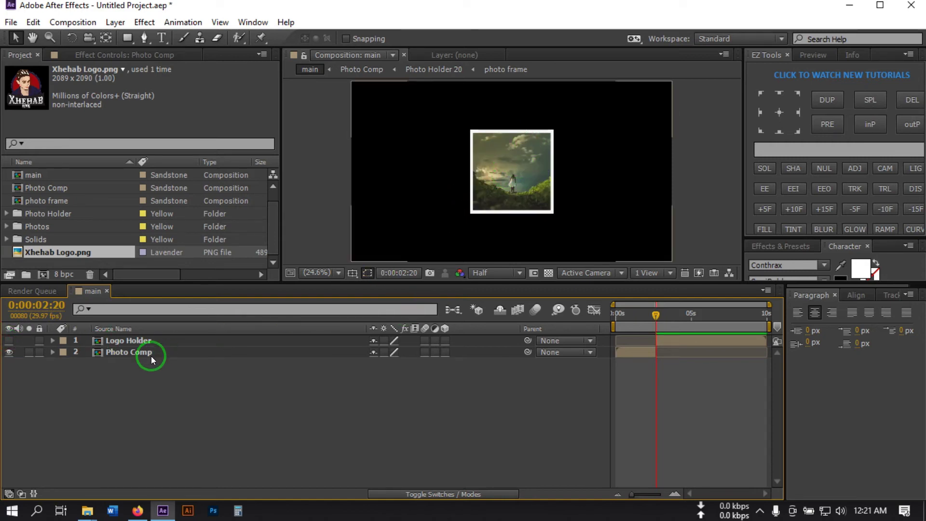
pyautogui.click(125, 354)
pyautogui.press('s')
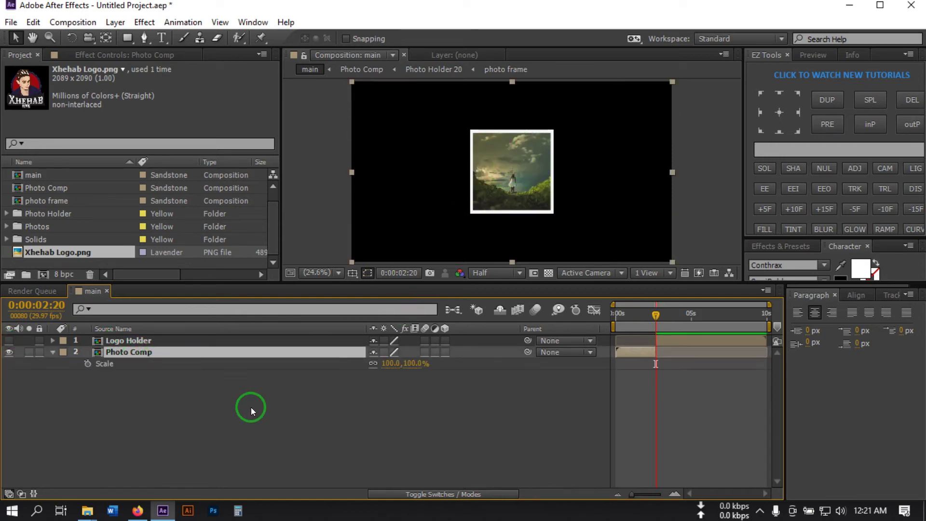
pyautogui.click(391, 366)
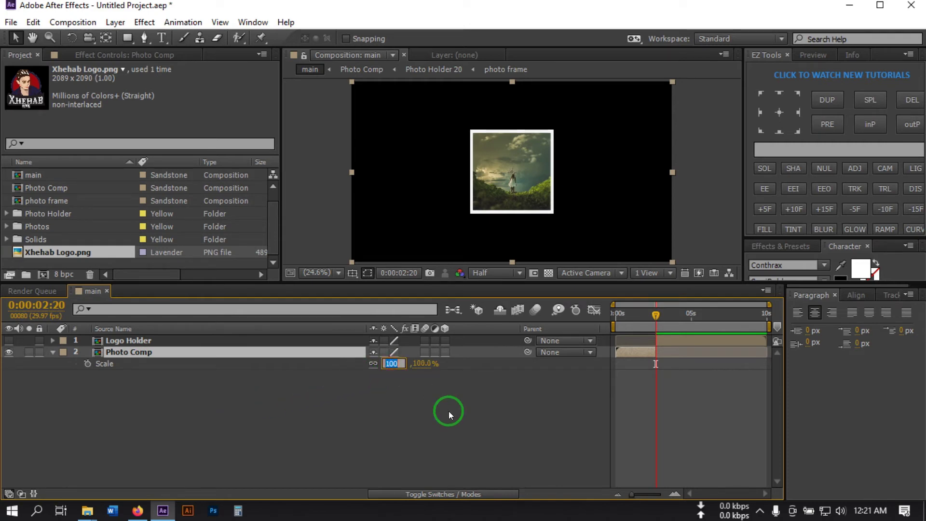
pyautogui.write('90')
pyautogui.click(445, 410)
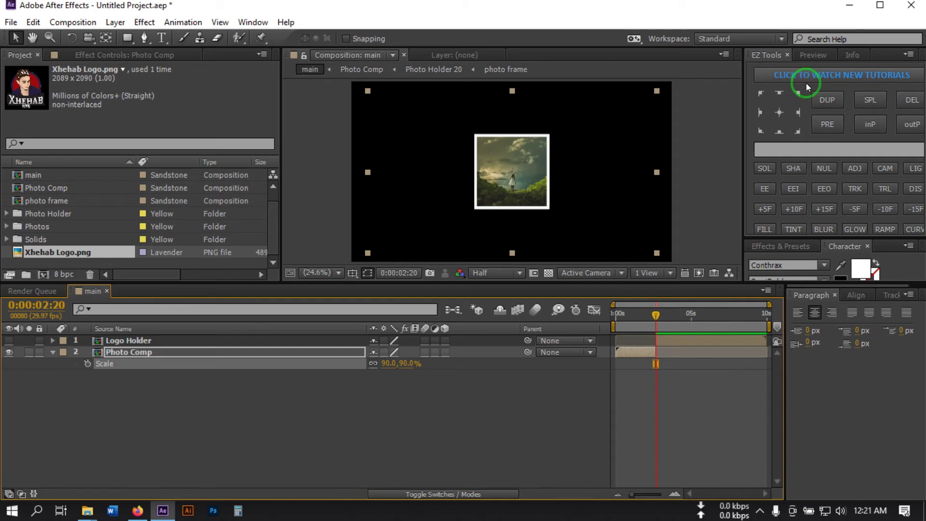
pyautogui.click(852, 210)
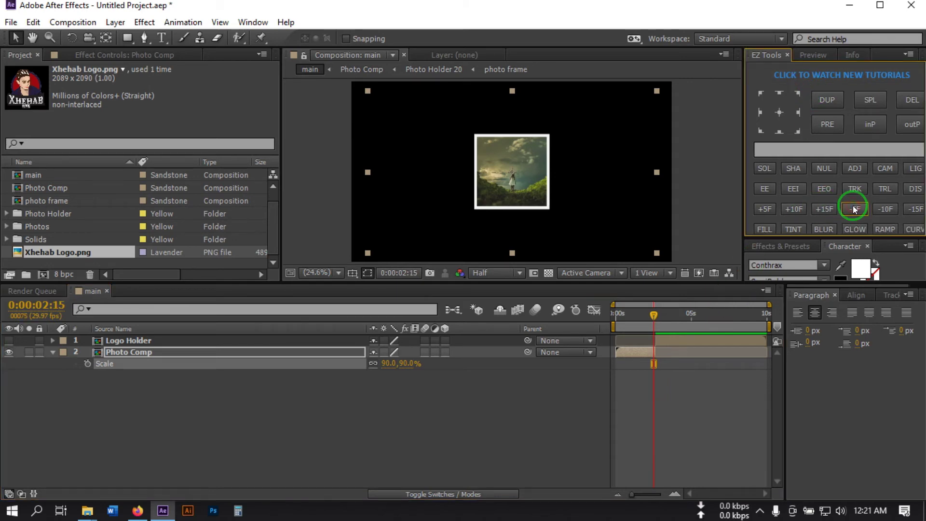
pyautogui.click(141, 384)
pyautogui.click(129, 354)
pyautogui.hotkey('ctrl', 'z')
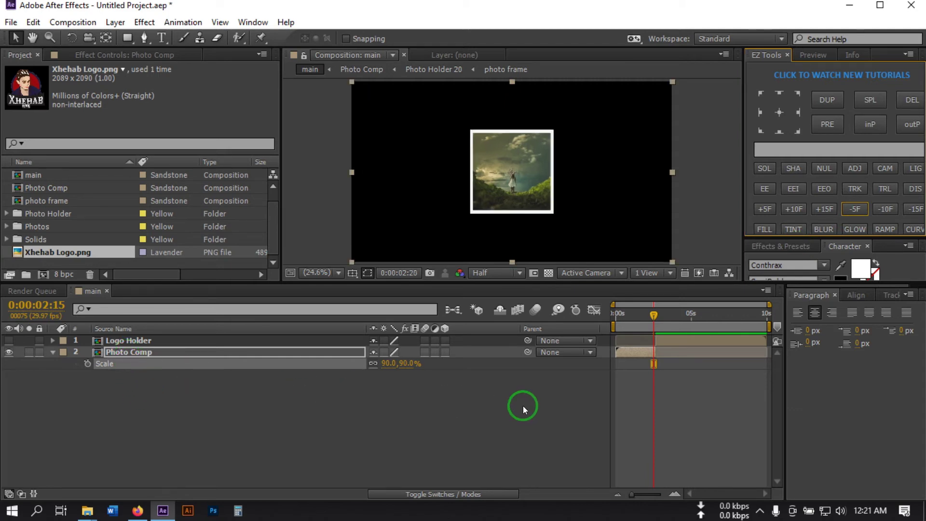
# Extend Photo Comp's end slightly past 0:00:02:20 and add a 90% Scale keyframe to it at 0:00:02:20
pyautogui.moveTo(658, 352); pyautogui.dragTo(656, 316)
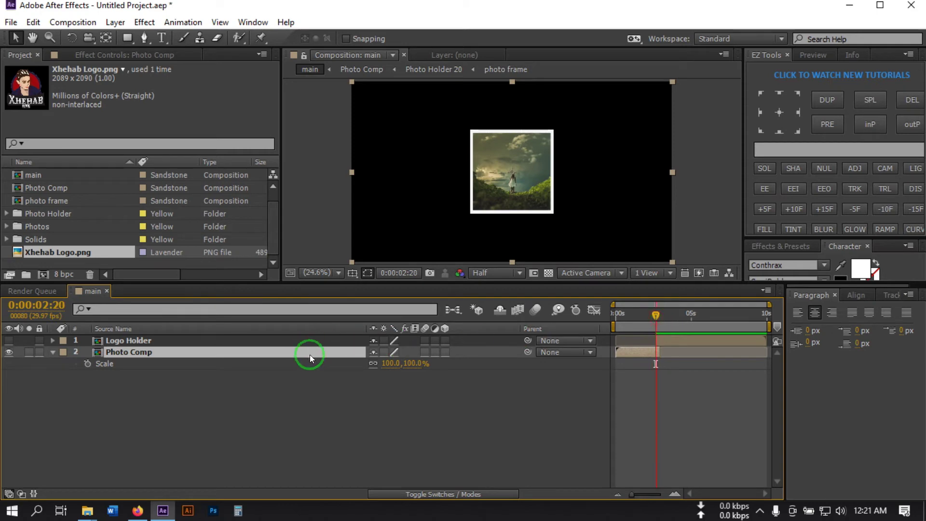
pyautogui.click(388, 364)
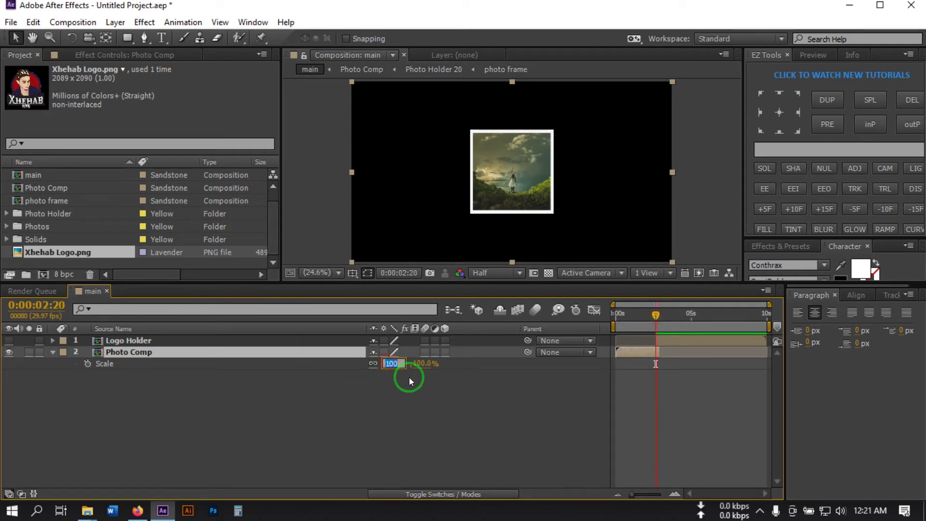
pyautogui.write('90')
pyautogui.press('Return')
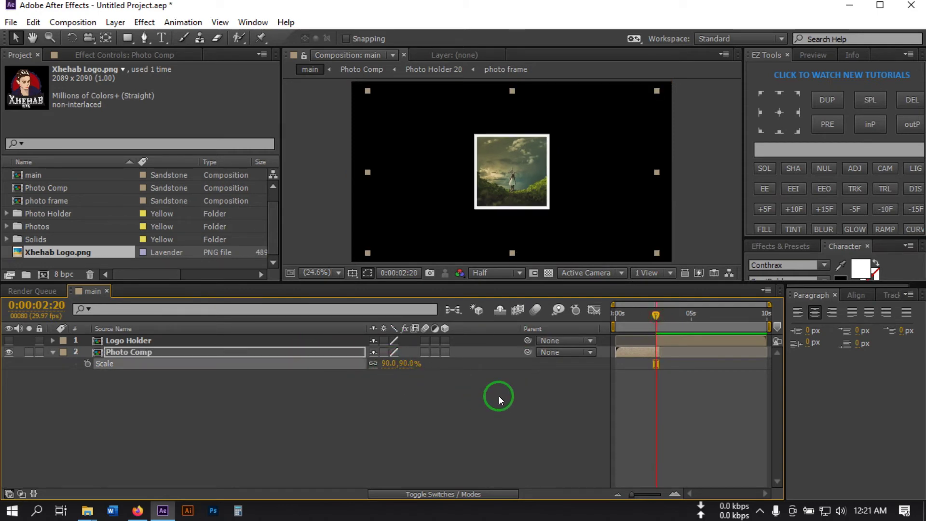
pyautogui.click(88, 364)
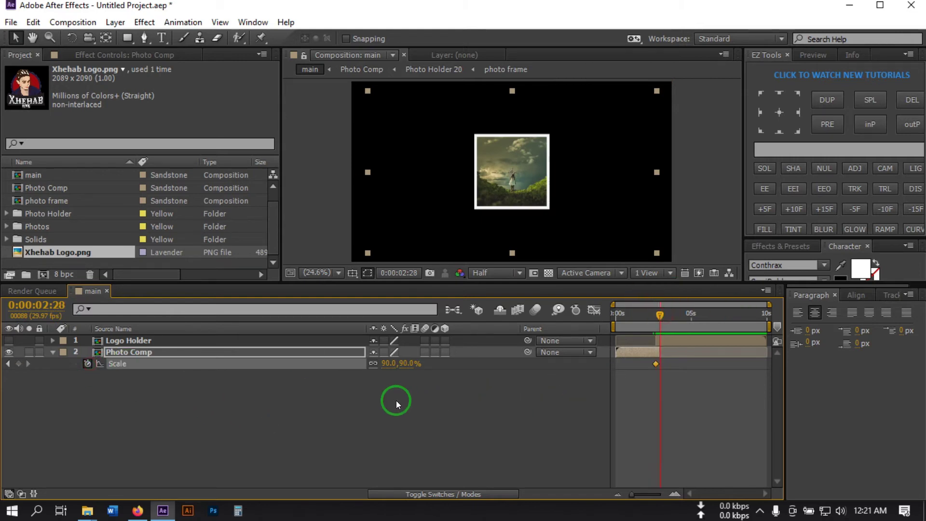
# Set Photo Comp's Scale to 100% at 0:00:02:28 as the second keyframe
pyautogui.click(388, 364)
pyautogui.write('100')
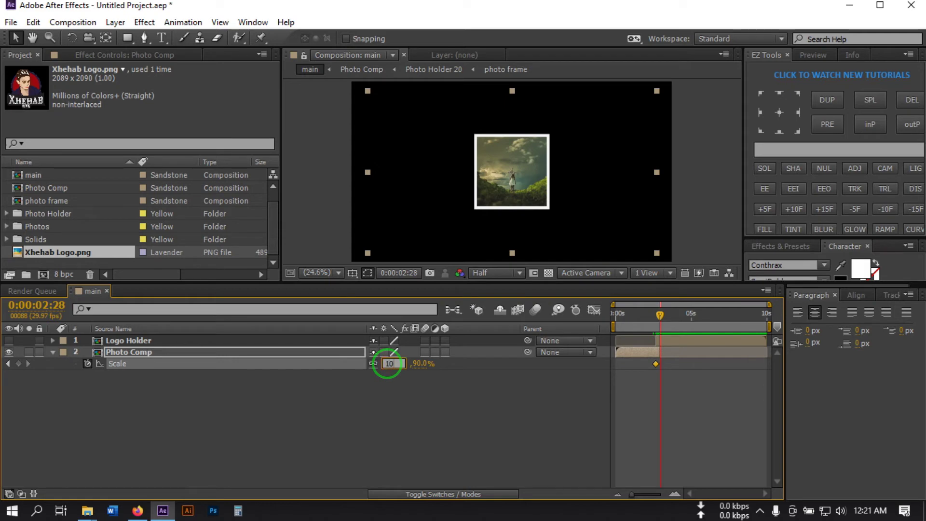
pyautogui.press('Return')
pyautogui.click(545, 404)
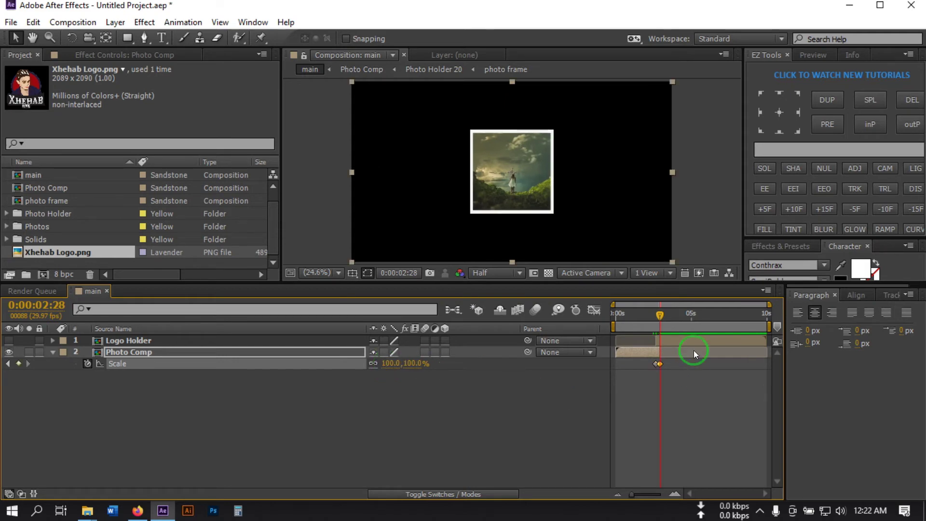
# Extend the end of the Photo Comp layer slightly beyond its Scale keyframe at 0:00:02:28
pyautogui.moveTo(660, 315); pyautogui.dragTo(656, 316)
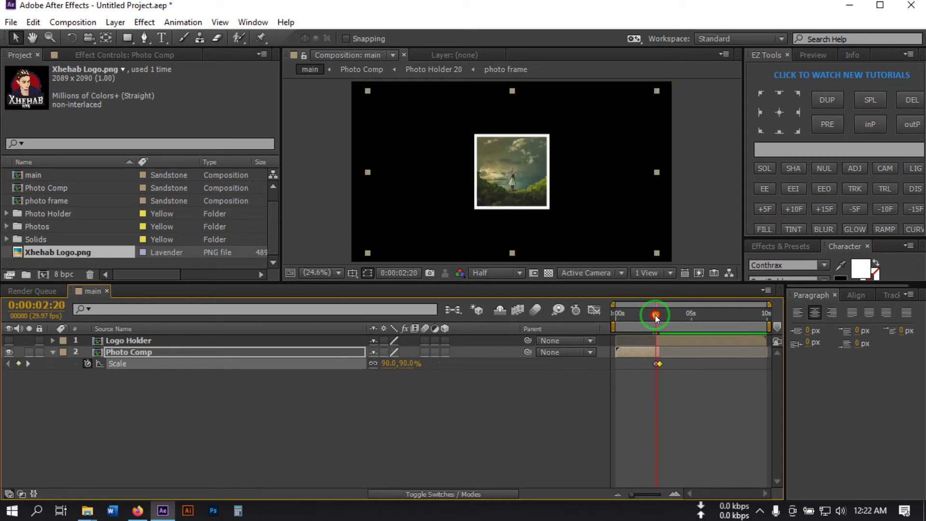
pyautogui.click(679, 396)
pyautogui.click(160, 352)
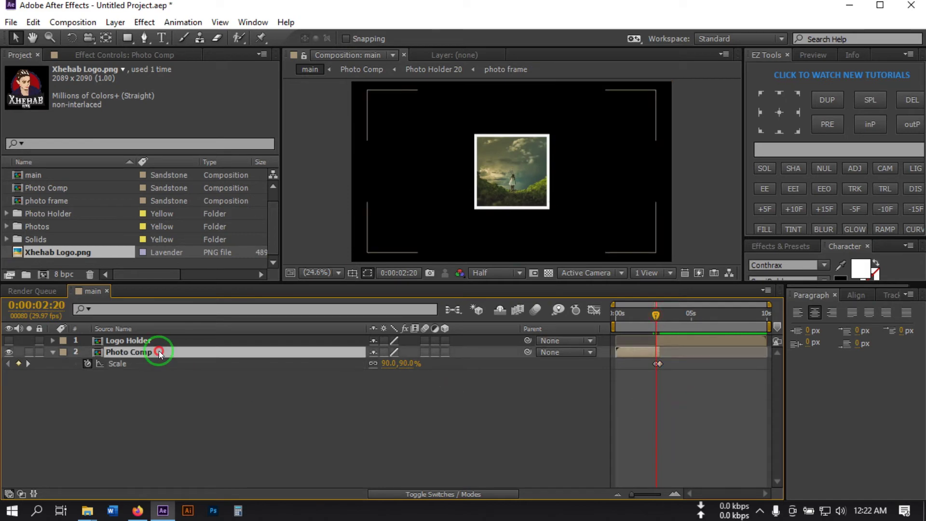
pyautogui.moveTo(653, 314); pyautogui.dragTo(656, 316)
pyautogui.click(146, 388)
pyautogui.click(653, 460)
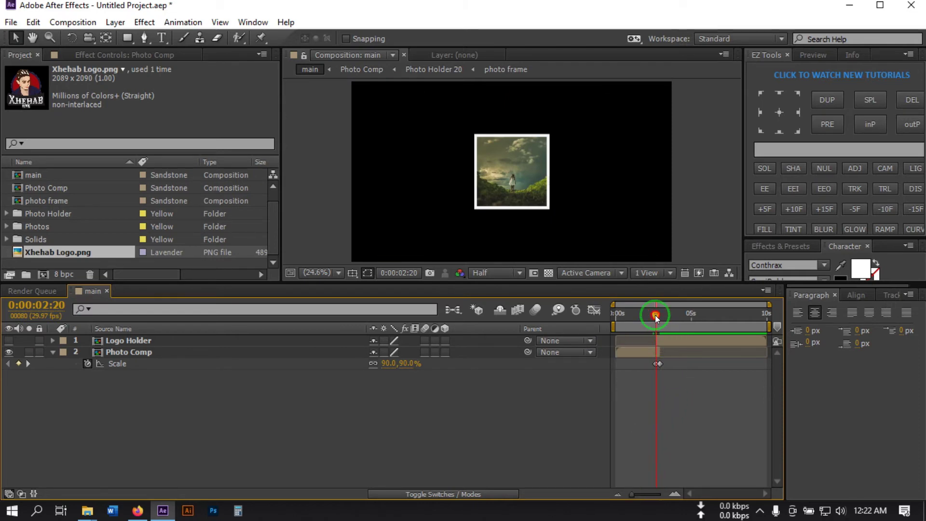
pyautogui.moveTo(655, 314); pyautogui.dragTo(663, 316)
pyautogui.click(667, 351)
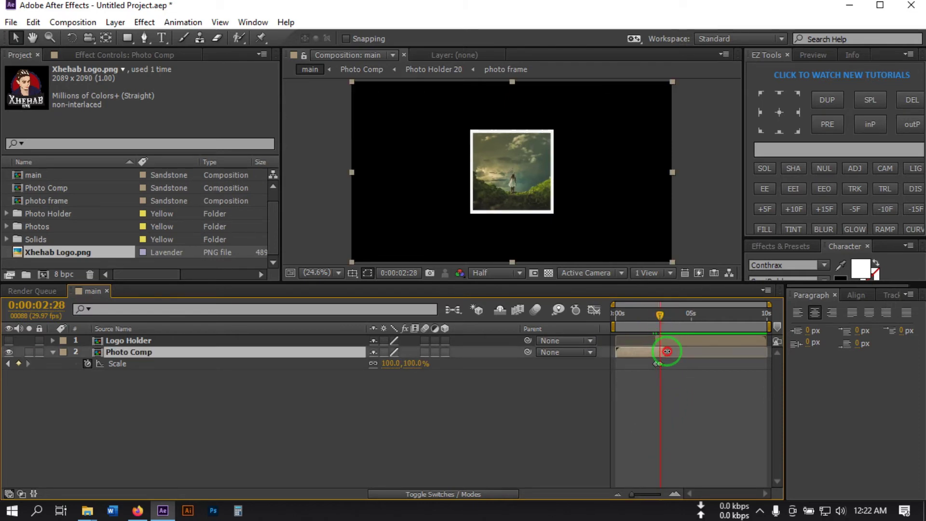
pyautogui.moveTo(667, 351); pyautogui.dragTo(669, 352)
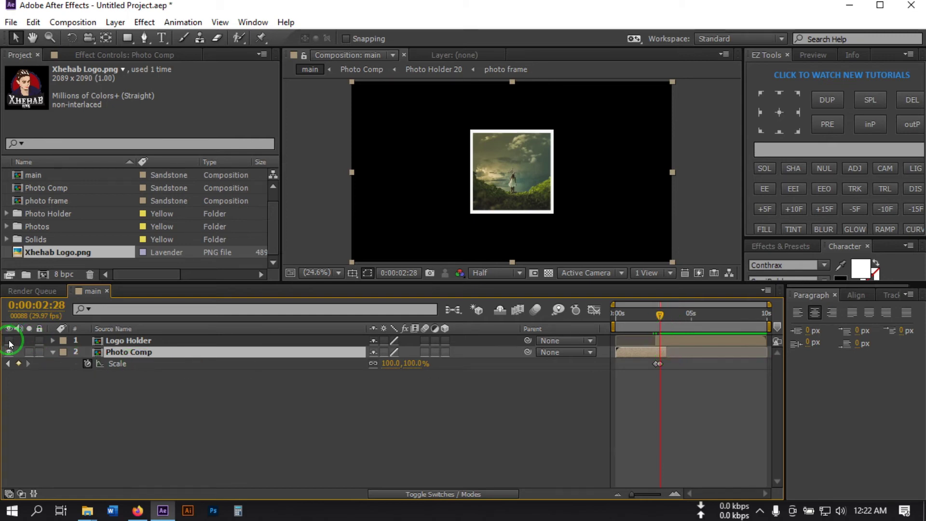
# Make the Logo Holder layer visible again and turn both Logo Holder and Photo Comp into 3D layers
pyautogui.moveTo(630, 495); pyautogui.dragTo(644, 496)
pyautogui.click(105, 375)
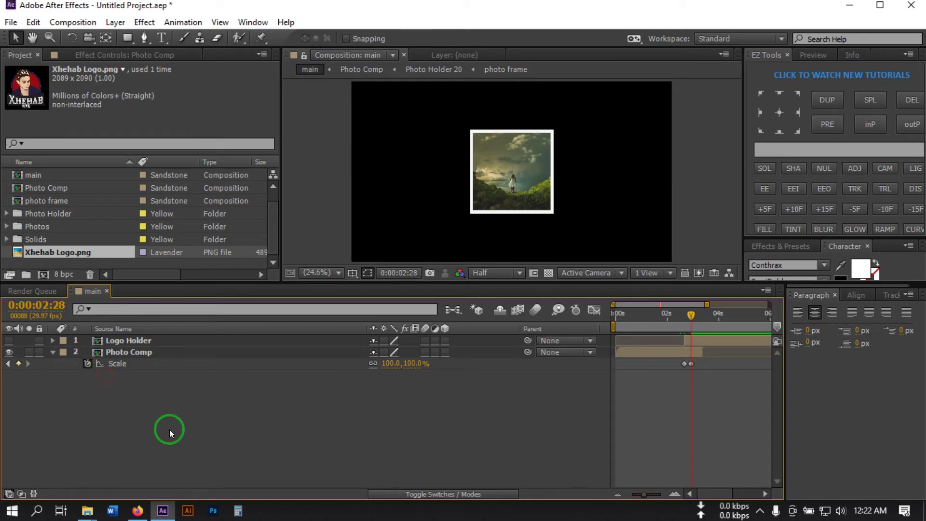
pyautogui.click(8, 340)
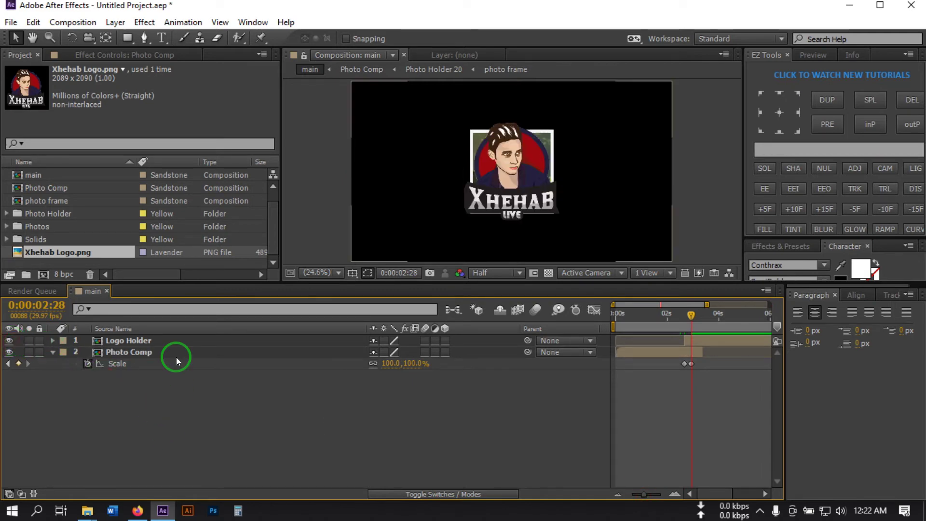
pyautogui.click(445, 342)
pyautogui.click(445, 352)
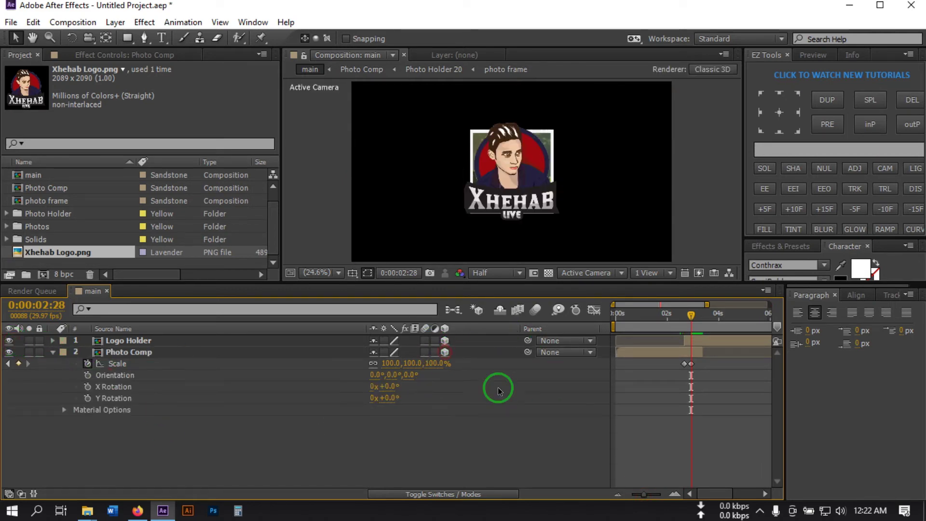
# Reveal the rotation properties of Logo Holder and Photo Comp and keyframe X Rotation on both at 0:00:02:28
pyautogui.click(130, 356)
pyautogui.keyDown('shift'); pyautogui.click(145, 341); pyautogui.keyUp('shift')
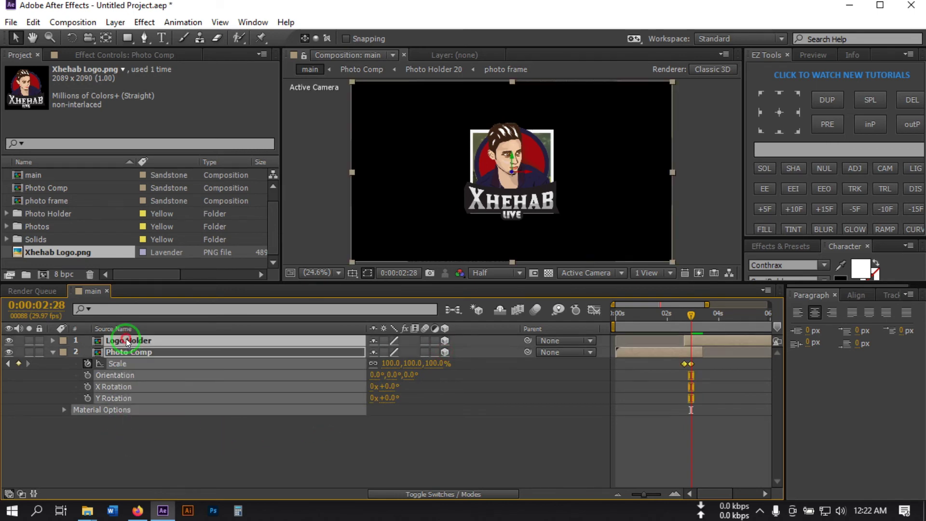
pyautogui.press('r')
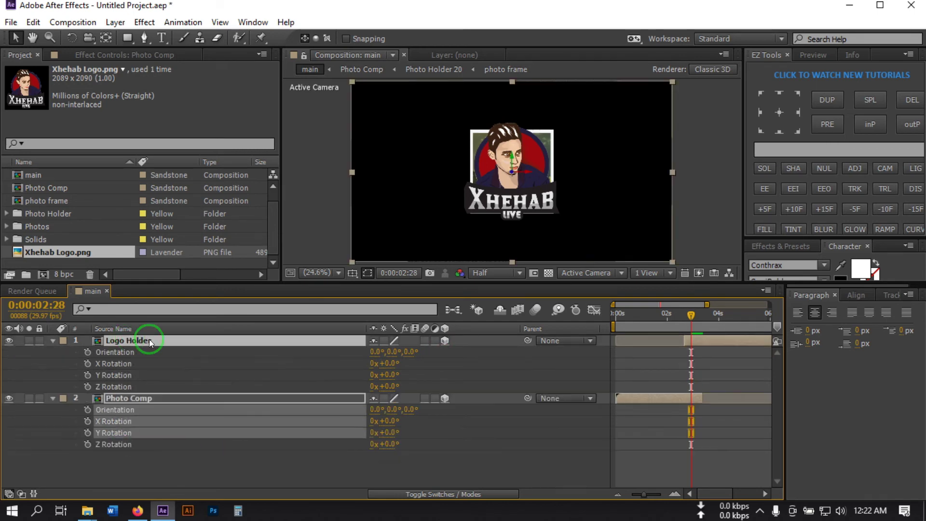
pyautogui.click(88, 365)
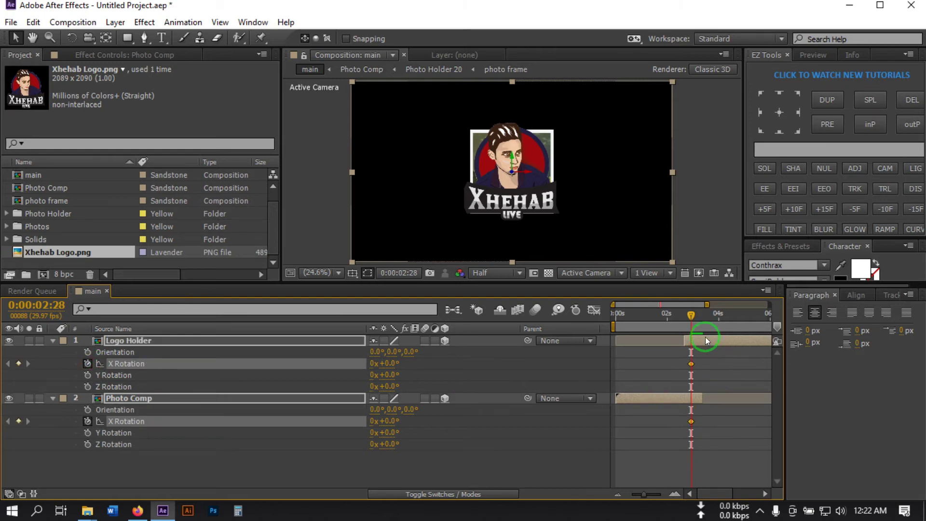
# Set X Rotation of both layers to one full revolution at 0:00:03:07
pyautogui.moveTo(691, 316); pyautogui.dragTo(699, 320)
pyautogui.click(375, 420)
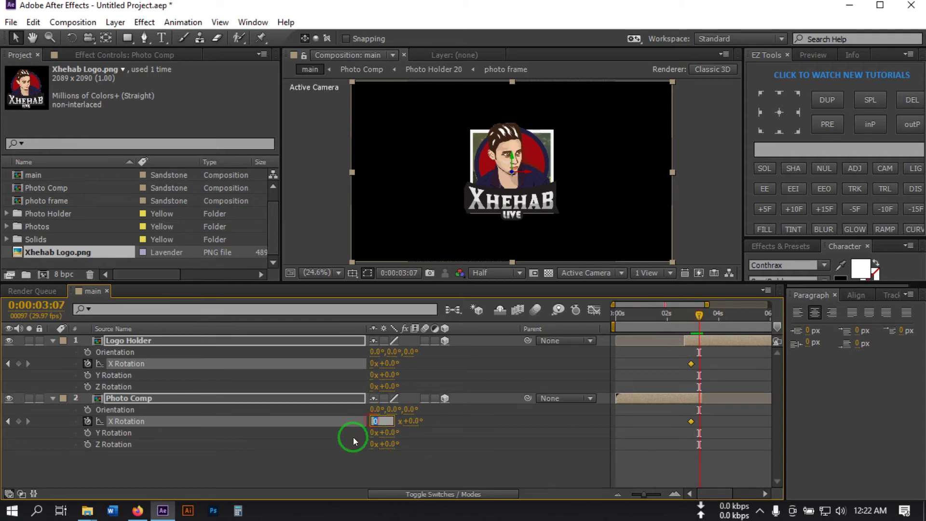
pyautogui.write('1')
pyautogui.press('Return')
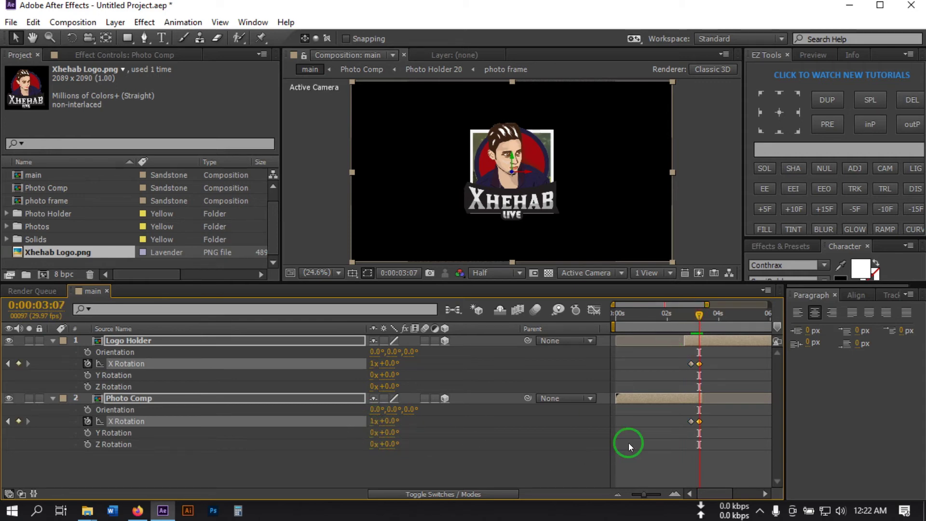
# Preview the X Rotation flip of the logo and photo by scrubbing across its keyframes
pyautogui.moveTo(696, 320); pyautogui.dragTo(693, 320)
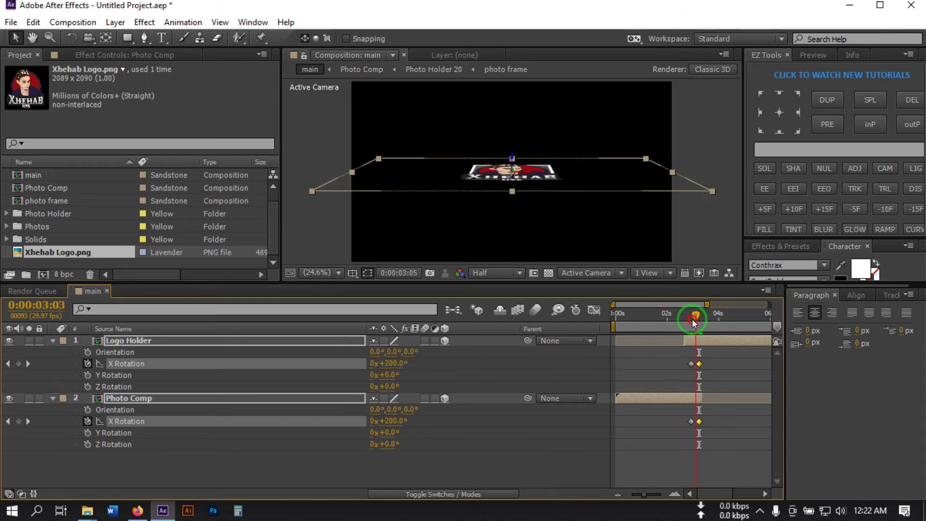
pyautogui.click(743, 437)
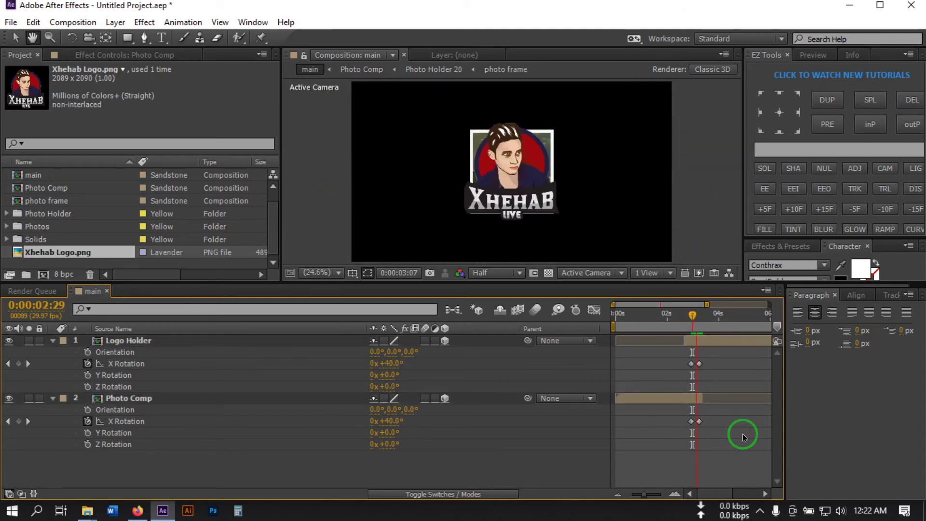
pyautogui.click(704, 314)
pyautogui.click(680, 316)
pyautogui.click(725, 396)
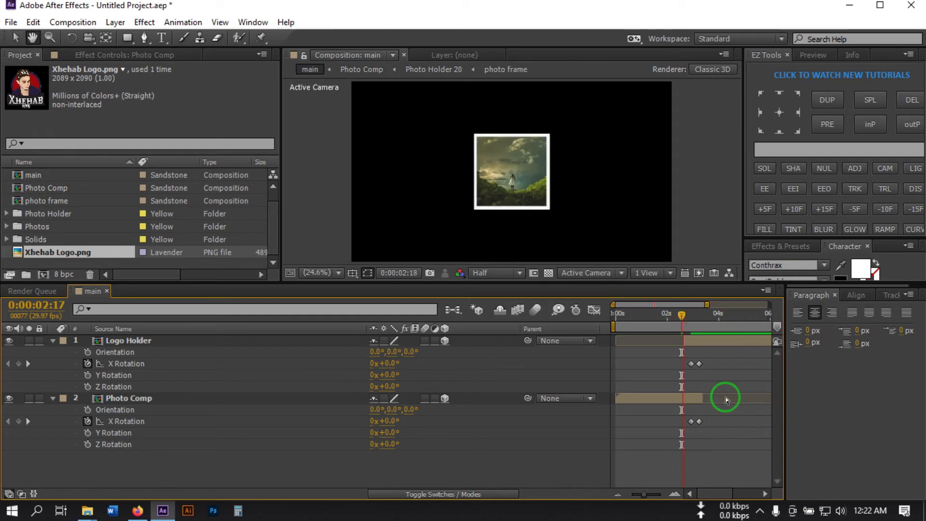
pyautogui.click(712, 316)
pyautogui.press('v')
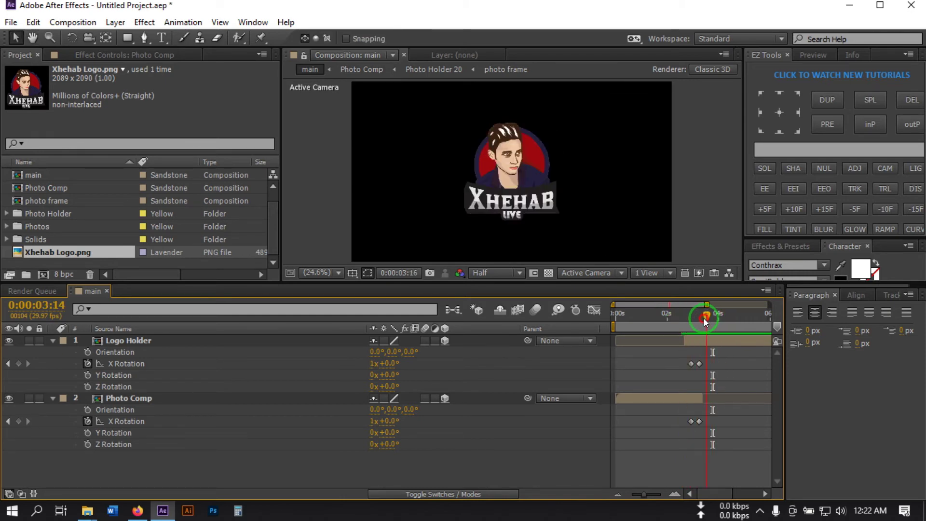
# Extend Photo Comp's end to 0:00:03:18 and move both layers' second X Rotation keyframes to that time
pyautogui.moveTo(703, 320); pyautogui.dragTo(707, 319)
pyautogui.click(707, 397)
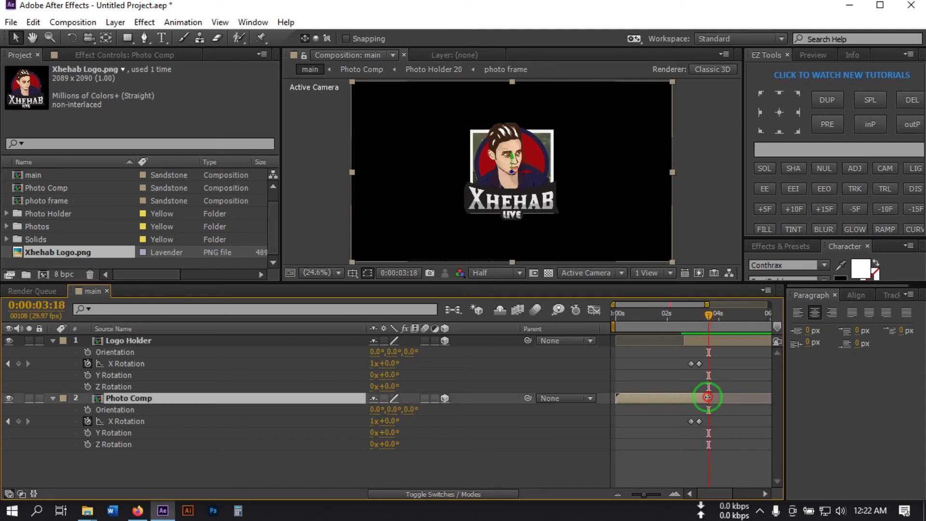
pyautogui.moveTo(718, 363); pyautogui.dragTo(704, 422)
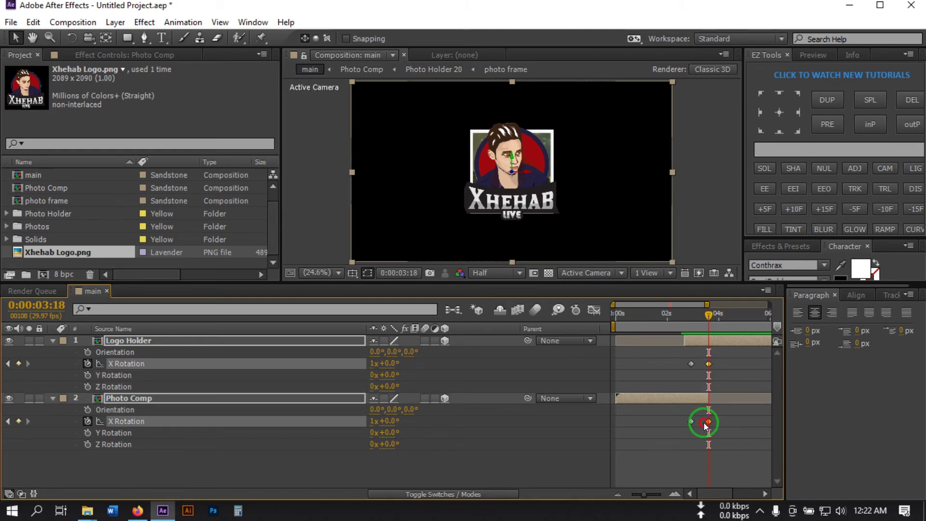
# Play back the X Rotation flip of both layers from just before its first keyframes to check the new timing
pyautogui.click(716, 324)
pyautogui.moveTo(693, 323); pyautogui.dragTo(684, 323)
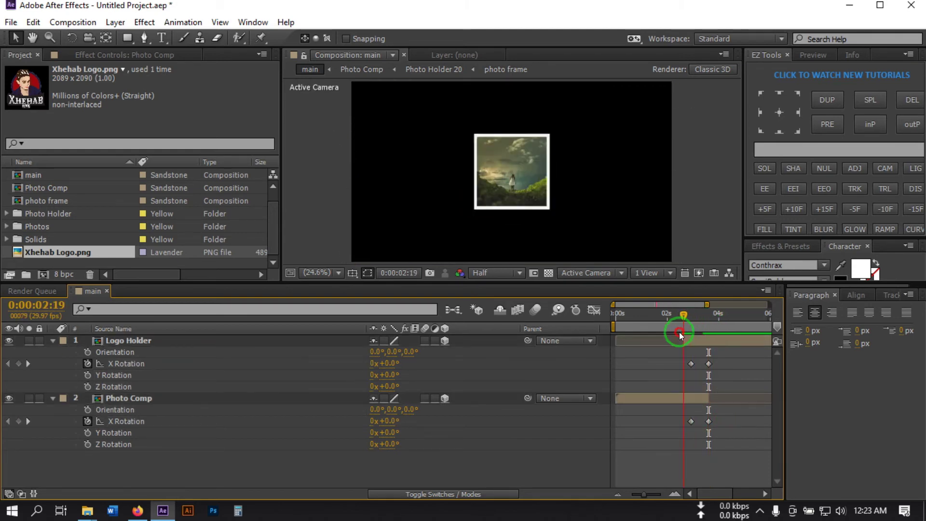
pyautogui.press('space')
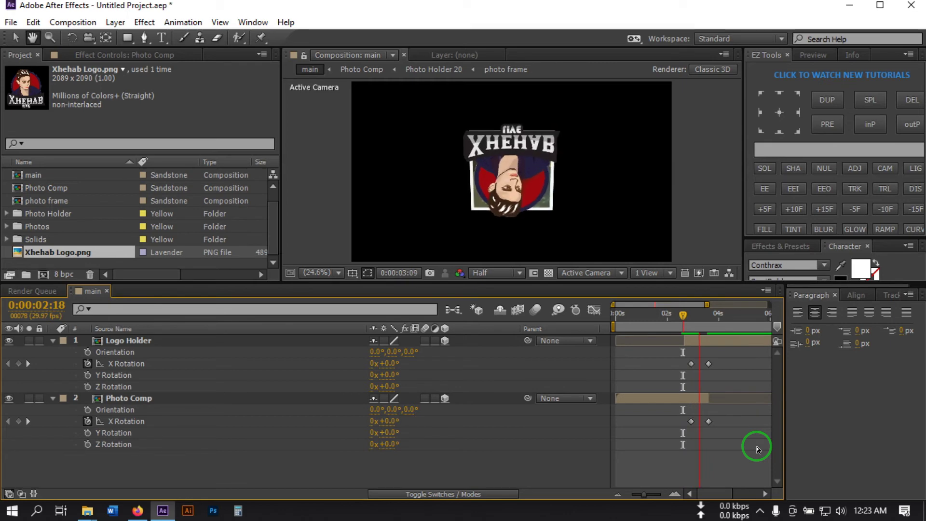
pyautogui.moveTo(720, 320); pyautogui.dragTo(685, 339)
pyautogui.press('space')
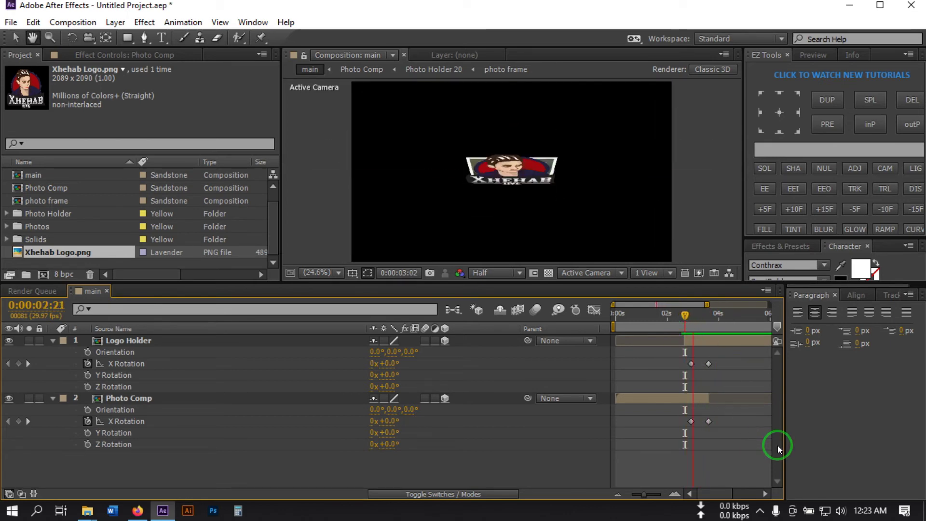
# Trim the start of Logo Holder to 0:00:03:10, partway through the flip, and play back the transition
pyautogui.moveTo(714, 315); pyautogui.dragTo(697, 337)
pyautogui.click(685, 340)
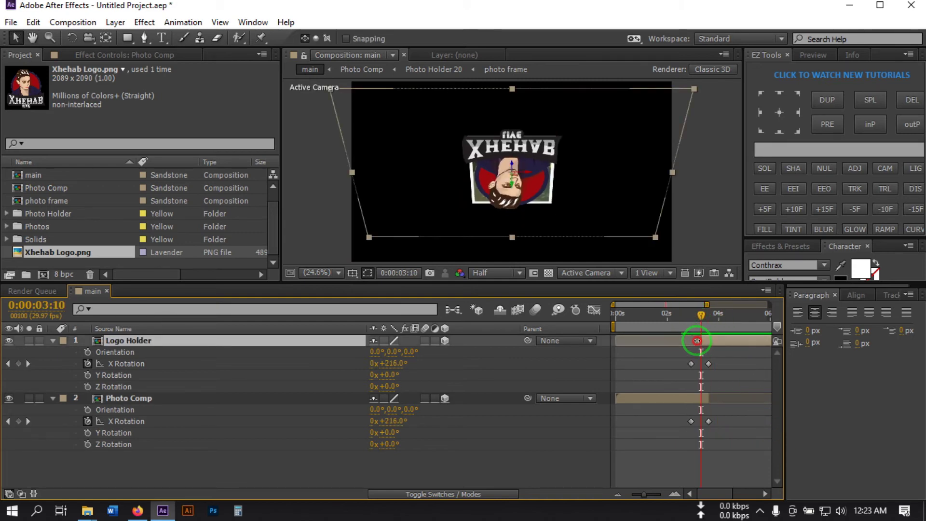
pyautogui.click(719, 354)
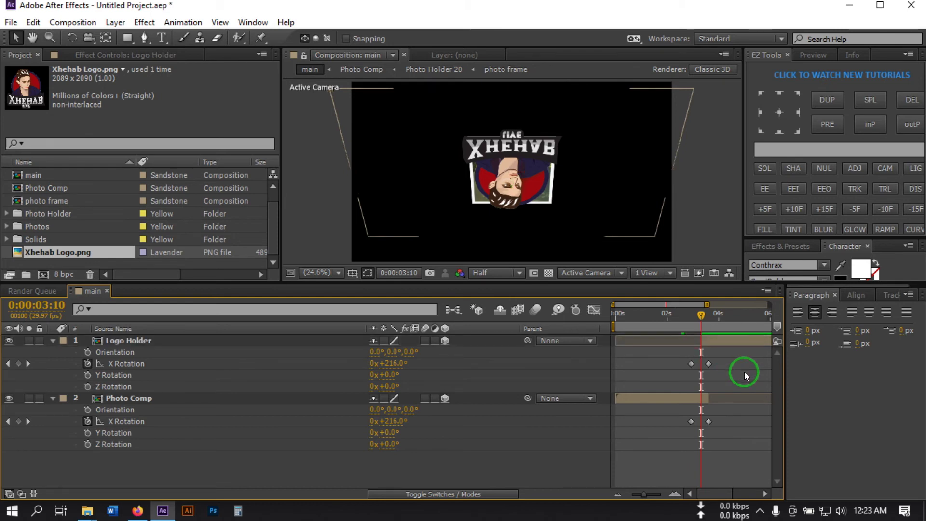
pyautogui.moveTo(693, 320); pyautogui.dragTo(677, 326)
pyautogui.press('space')
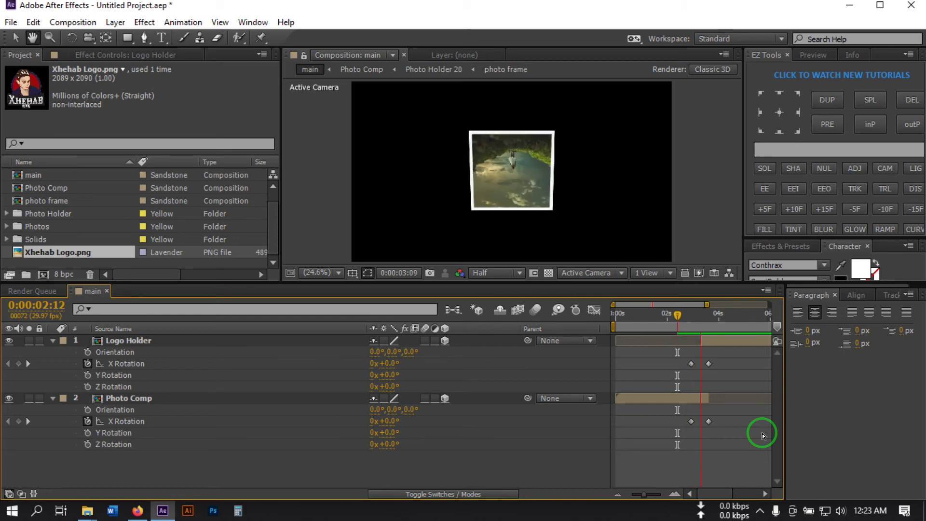
# Trim the end of Photo Comp to 0:00:03:10, where Logo Holder starts
pyautogui.click(708, 319)
pyautogui.click(702, 321)
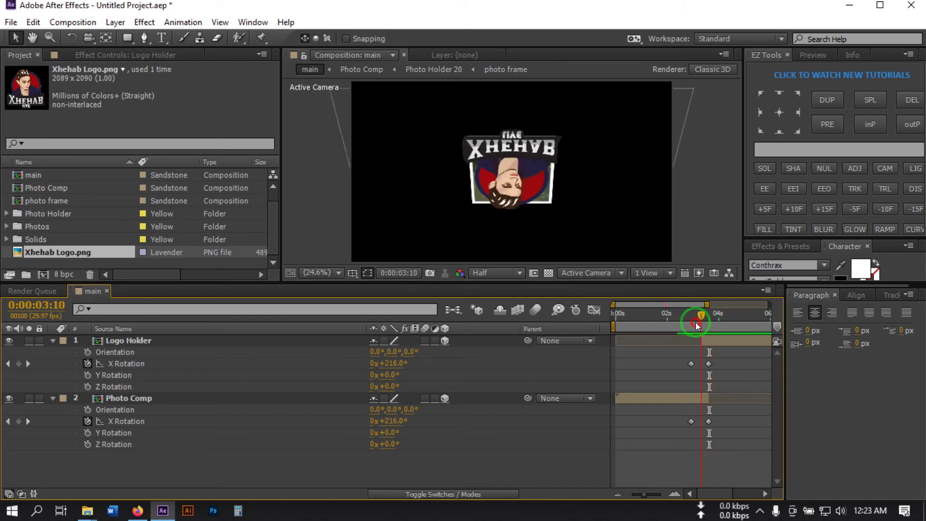
pyautogui.click(701, 400)
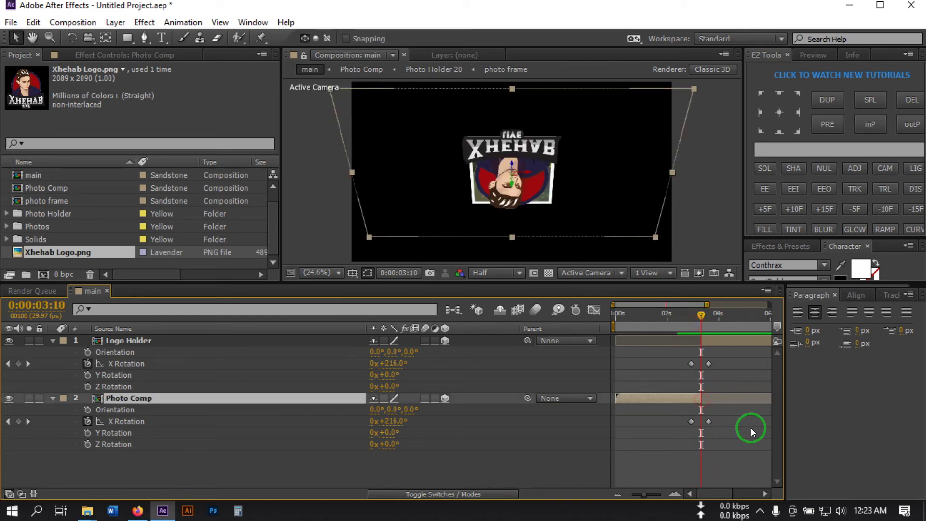
pyautogui.click(711, 349)
# Replay the flip from photo to logo to examine the cut between the two layers
pyautogui.moveTo(702, 318); pyautogui.dragTo(685, 326)
pyautogui.press('space')
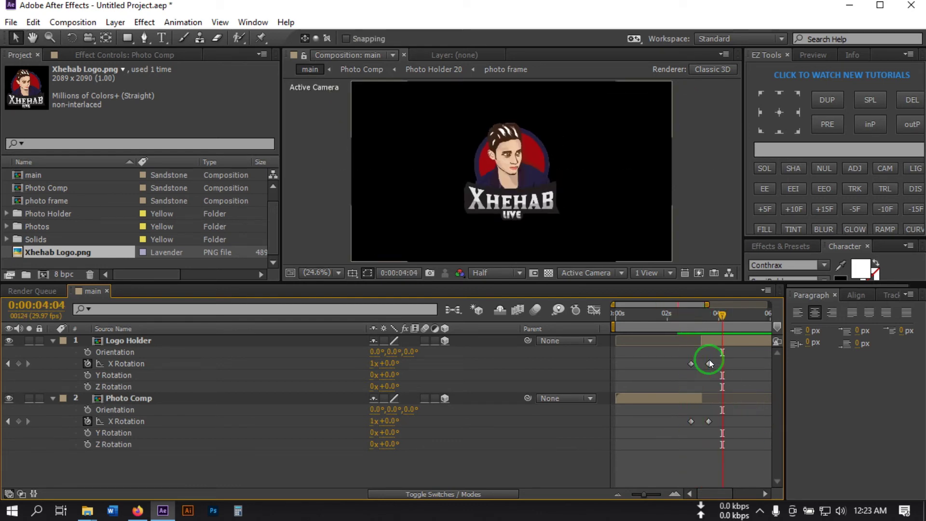
pyautogui.moveTo(716, 319); pyautogui.dragTo(680, 329)
pyautogui.press('space')
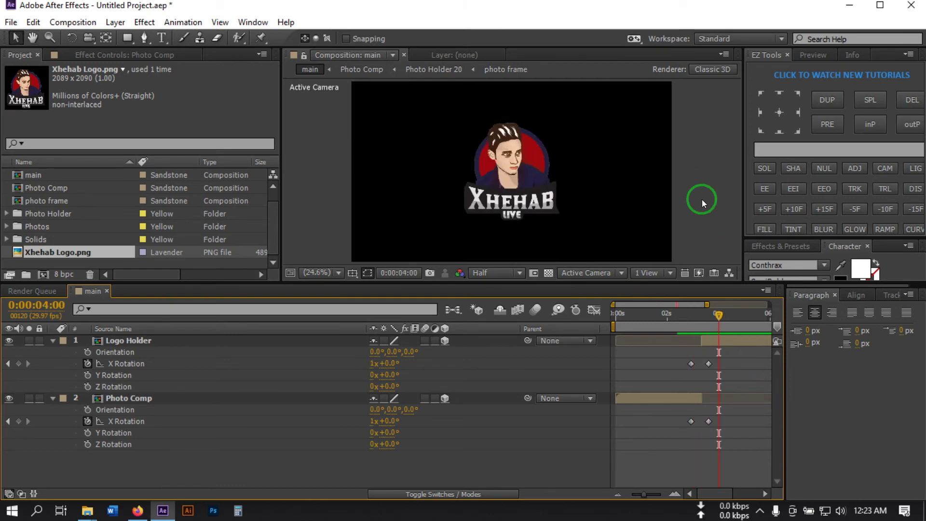
pyautogui.moveTo(714, 314); pyautogui.dragTo(687, 329)
pyautogui.press('space')
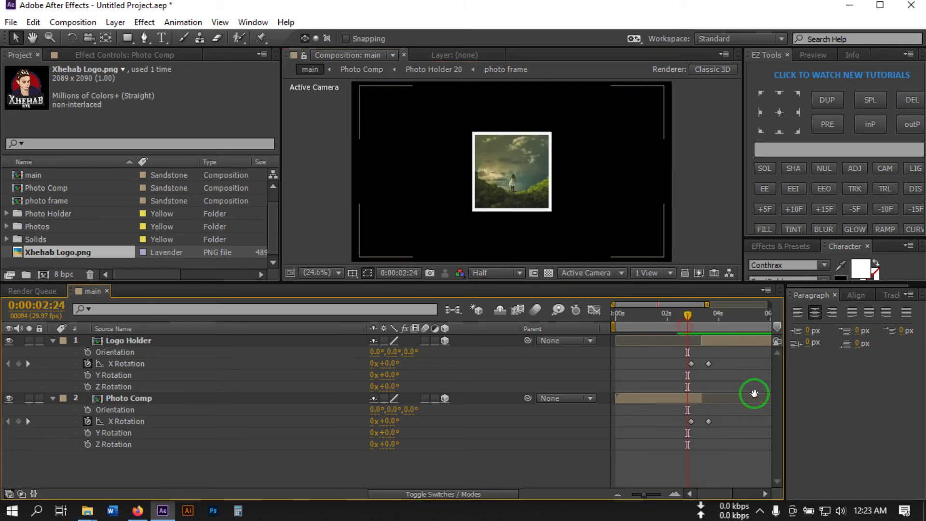
# Collapse the properties of both layers and play back the whole animation from the beginning
pyautogui.click(658, 329)
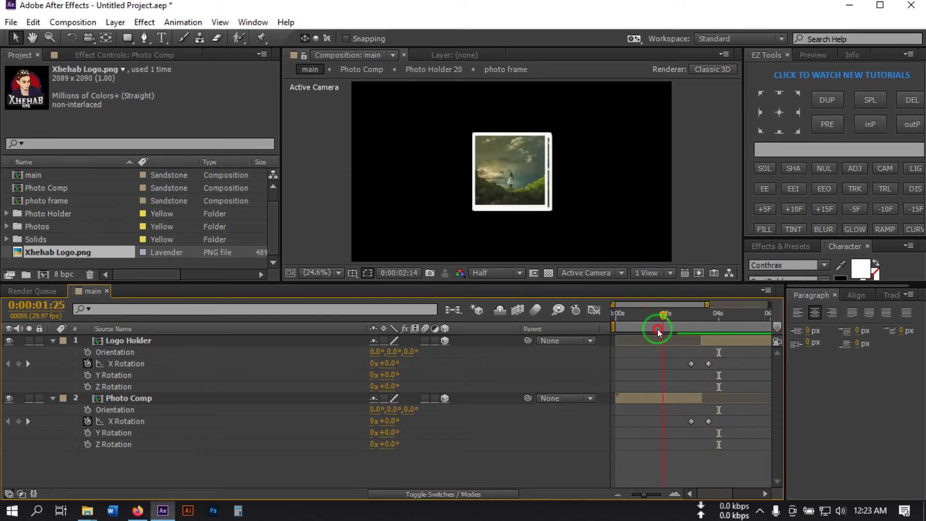
pyautogui.click(54, 399)
pyautogui.click(52, 340)
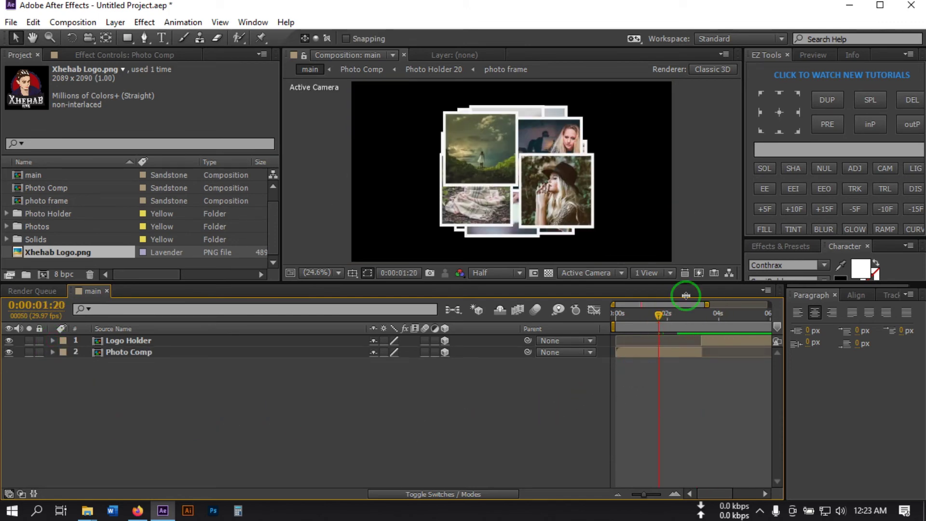
pyautogui.moveTo(657, 315)
pyautogui.mouseDown()
pyautogui.moveTo(703, 323)
pyautogui.moveTo(666, 326)
pyautogui.mouseUp()
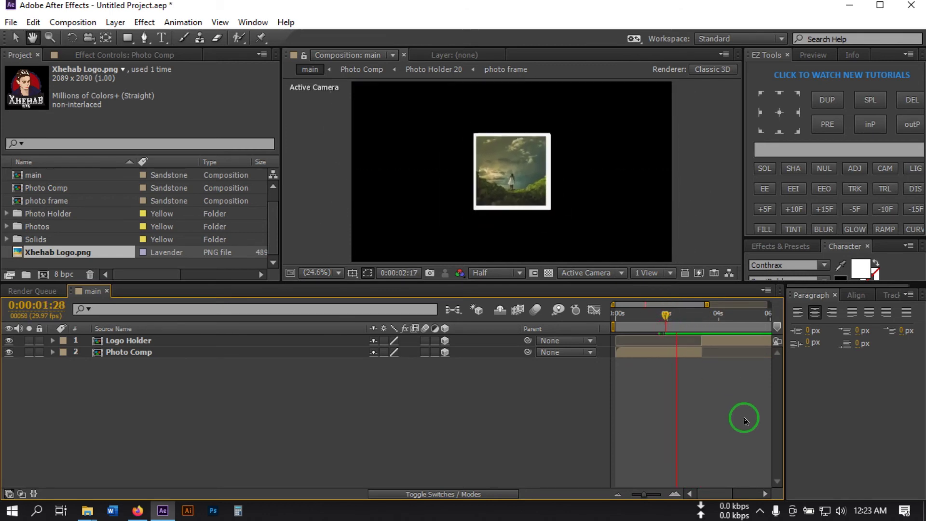
pyautogui.press('space')
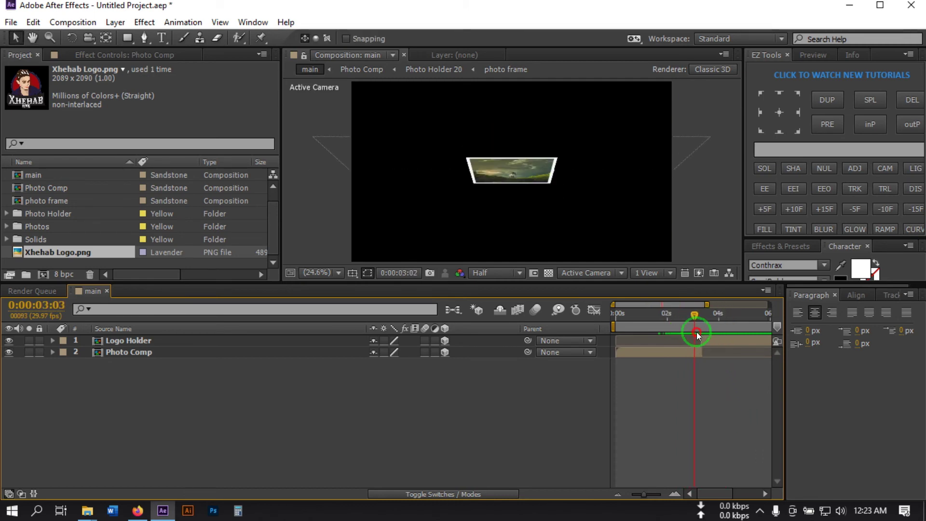
pyautogui.moveTo(711, 332); pyautogui.dragTo(593, 362)
pyautogui.press('space')
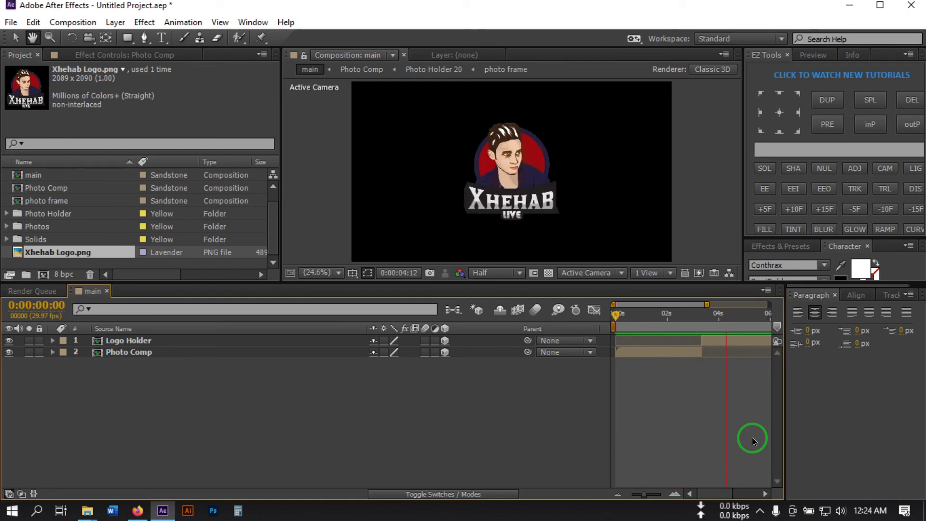
pyautogui.press('space')
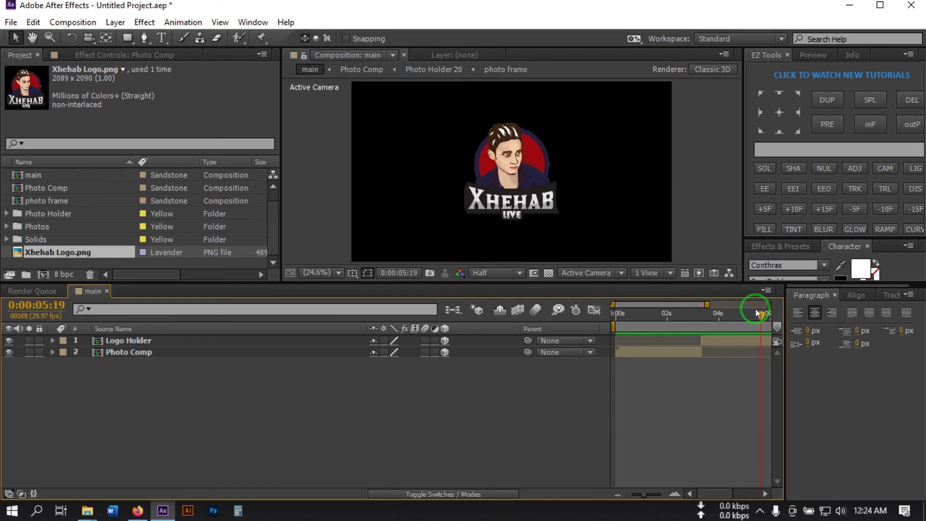
# Reveal Logo Holder's Scale and add a keyframe for it at 0:00:03:17
pyautogui.moveTo(724, 329); pyautogui.dragTo(708, 348)
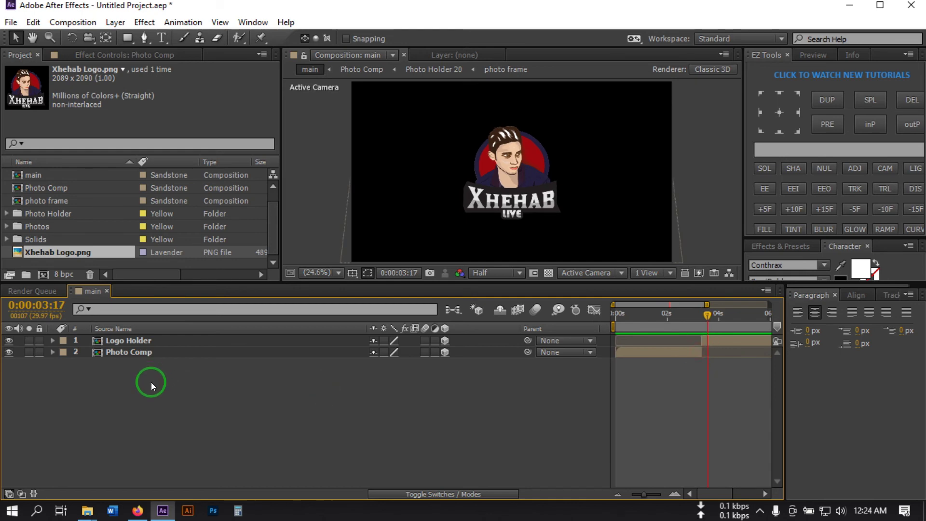
pyautogui.click(129, 342)
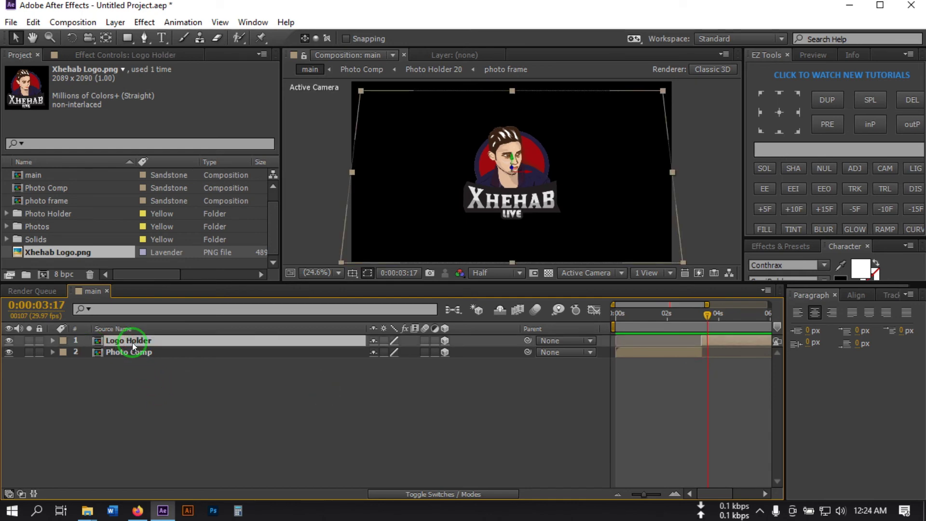
pyautogui.press('s')
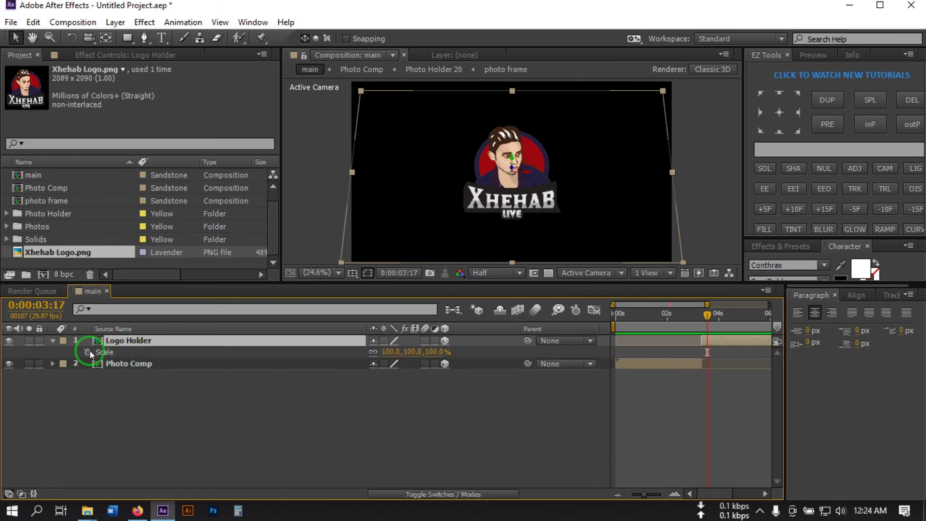
pyautogui.click(88, 352)
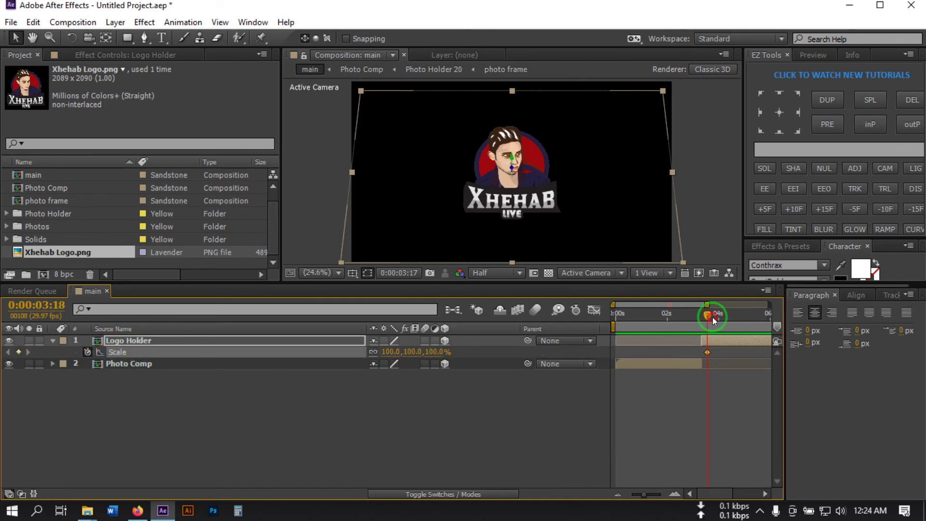
# Set Logo Holder's Scale to 90% at 0:00:05:03 and play the animation from the start
pyautogui.moveTo(713, 317); pyautogui.dragTo(747, 322)
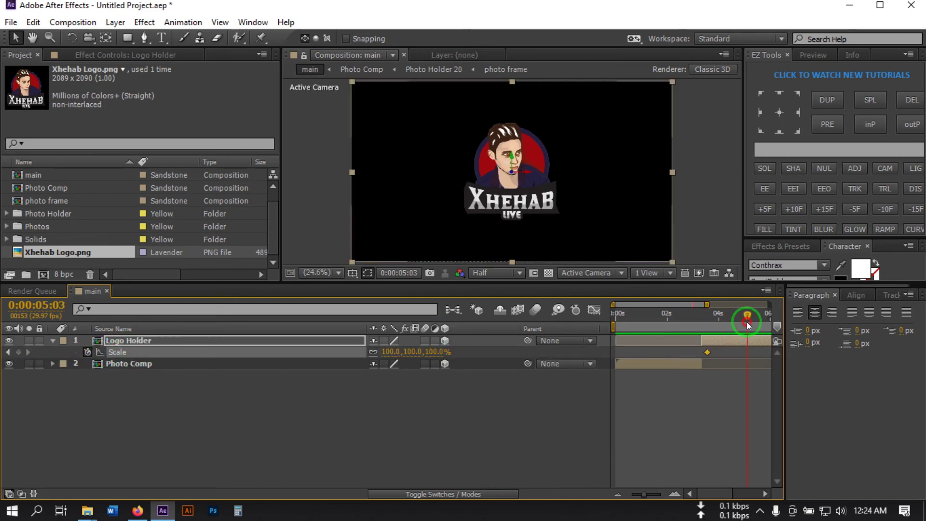
pyautogui.click(391, 351)
pyautogui.write('90')
pyautogui.press('Return')
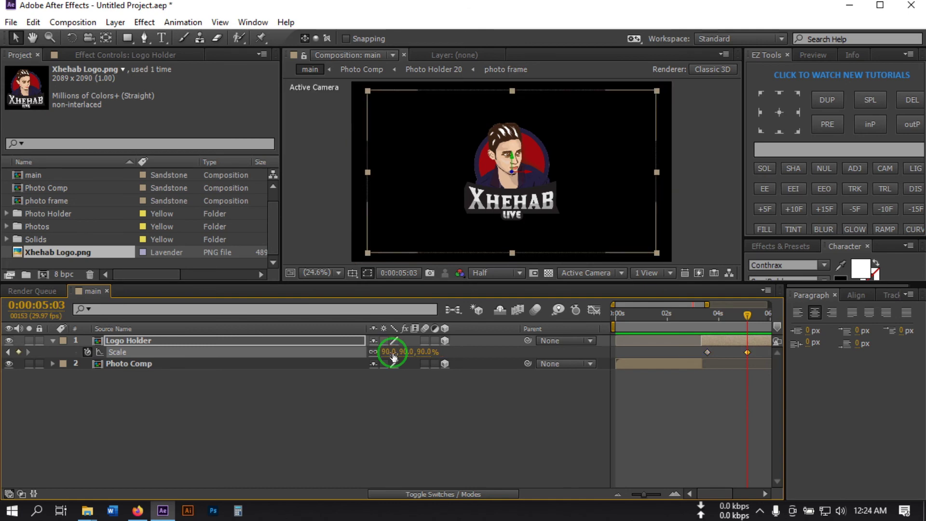
pyautogui.click(437, 404)
pyautogui.press('Home')
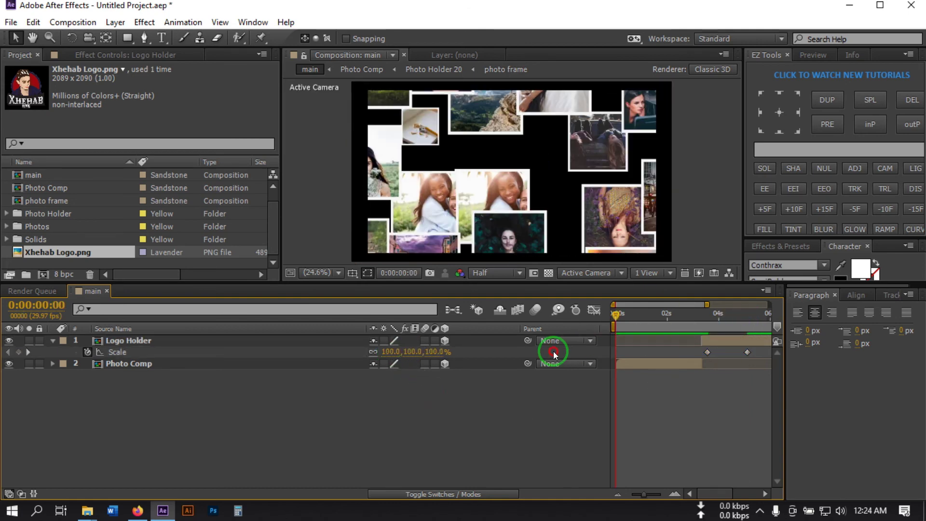
pyautogui.press('space')
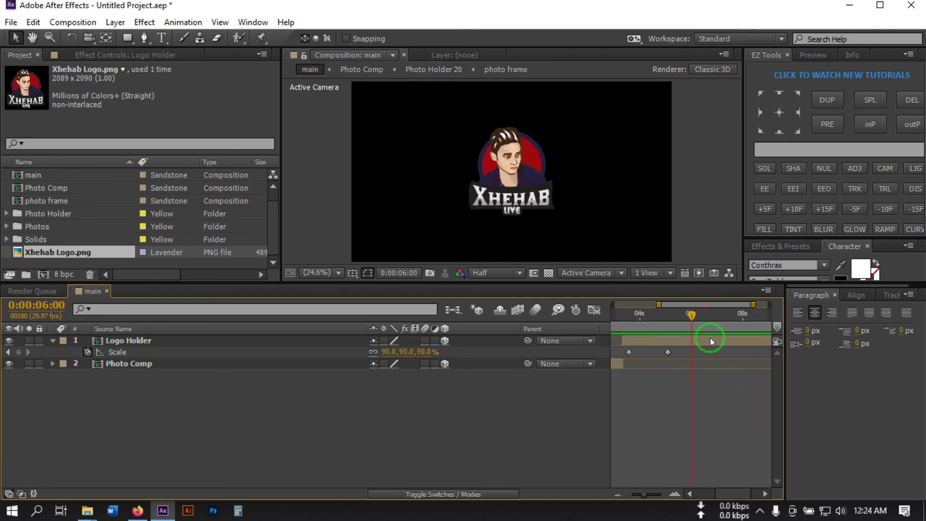
# End the work area around 0:00:05:03, just after the last Scale keyframe, and trim the main comp to it
pyautogui.press('-')
pyautogui.click(565, 486)
pyautogui.press('=')
pyautogui.moveTo(647, 502); pyautogui.dragTo(628, 497)
pyautogui.moveTo(769, 326); pyautogui.dragTo(695, 327)
pyautogui.rightClick(681, 326)
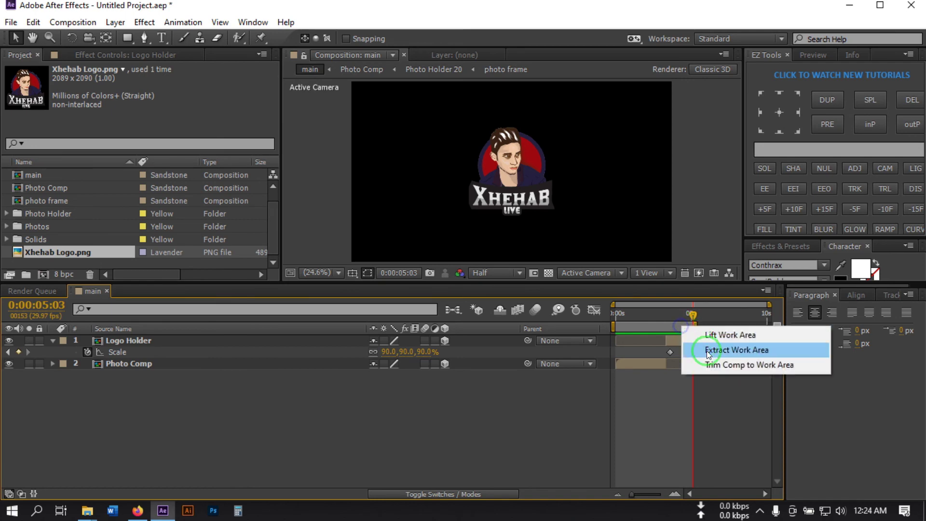
pyautogui.click(748, 365)
pyautogui.click(609, 354)
pyautogui.press('Home')
pyautogui.press('space')
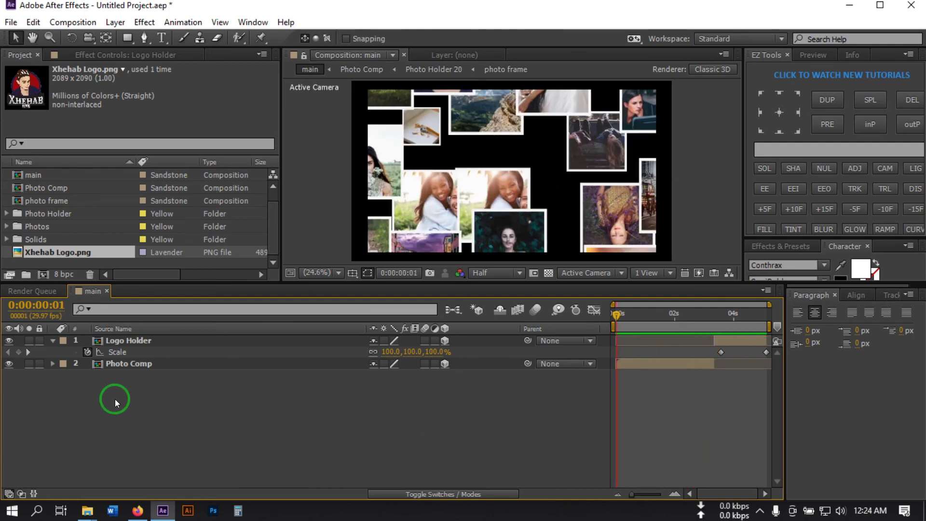
# Create a 1920 x 1080 px black solid named BG and place it beneath Photo Comp
pyautogui.rightClick(101, 417)
pyautogui.moveTo(175, 273)
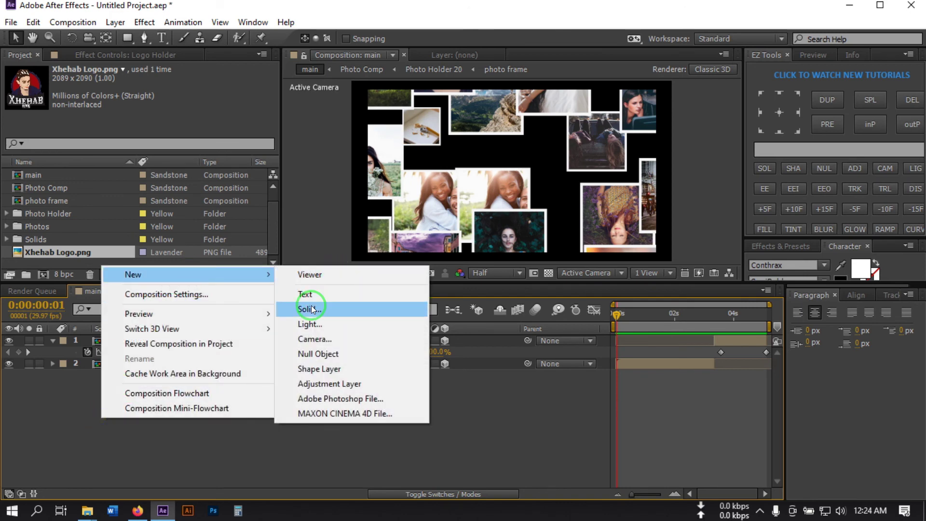
pyautogui.click(310, 309)
pyautogui.write('BG')
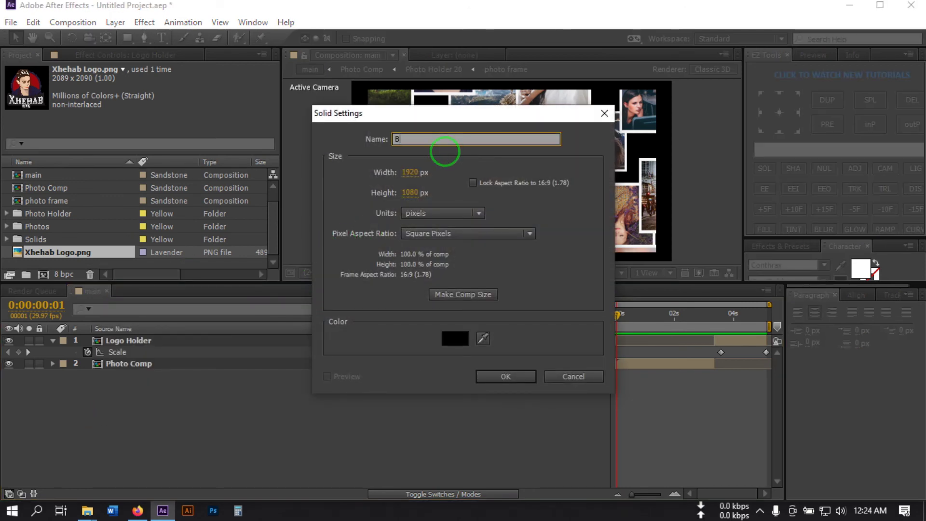
pyautogui.click(506, 377)
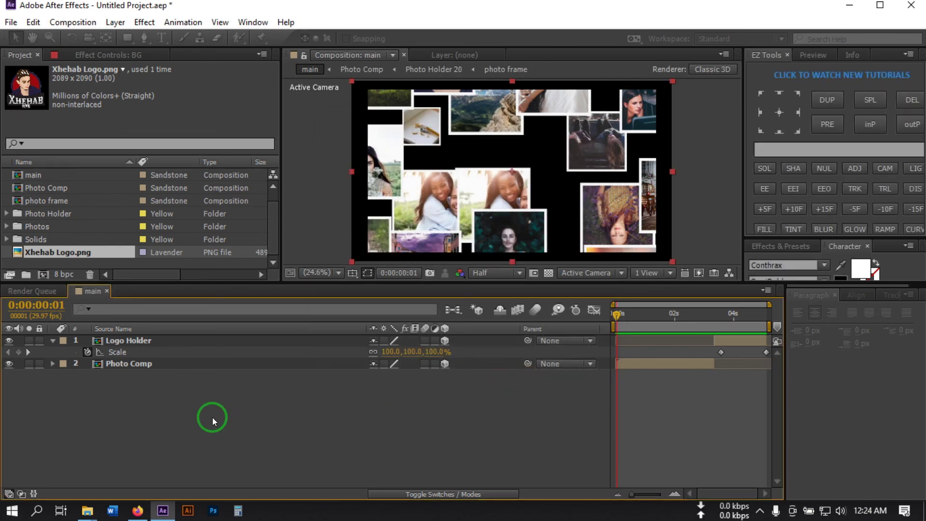
pyautogui.moveTo(117, 339); pyautogui.dragTo(146, 381)
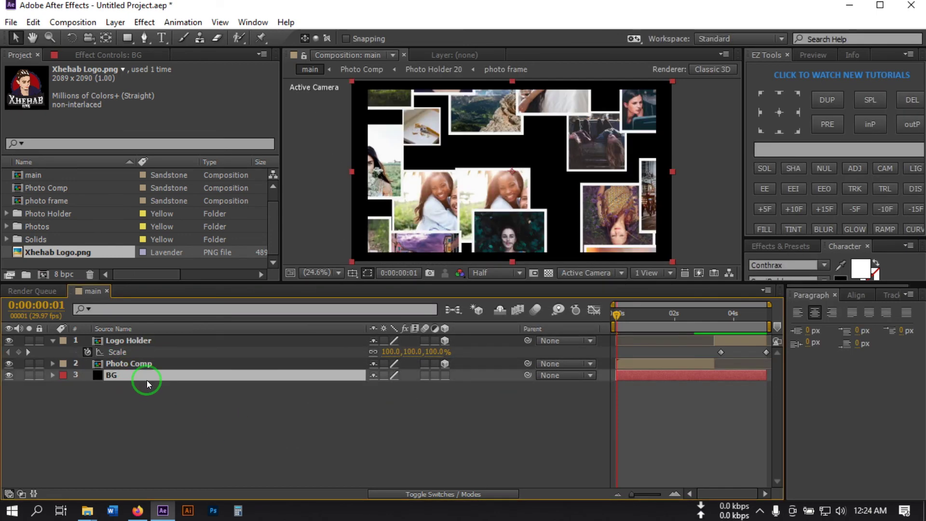
# Apply the Gradient Ramp effect to BG and set its start color to light blue C5D1FF
pyautogui.hotkey('ctrl', 'space')
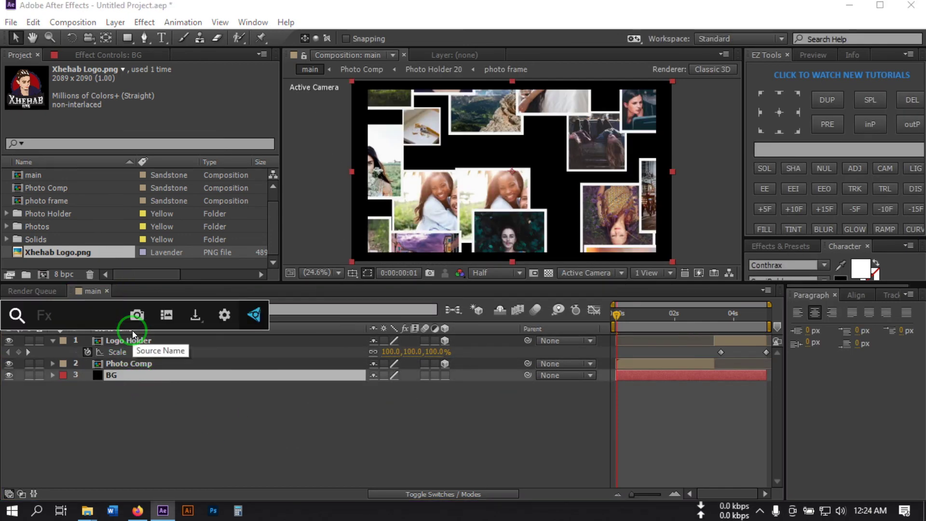
pyautogui.write('gra')
pyautogui.click(132, 355)
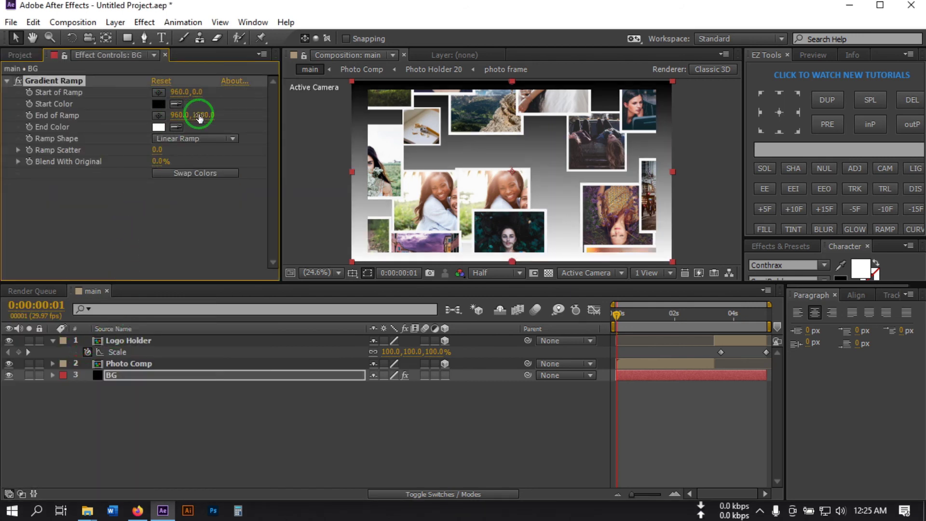
pyautogui.click(159, 104)
pyautogui.moveTo(758, 399); pyautogui.dragTo(758, 388)
pyautogui.moveTo(683, 354); pyautogui.dragTo(608, 316)
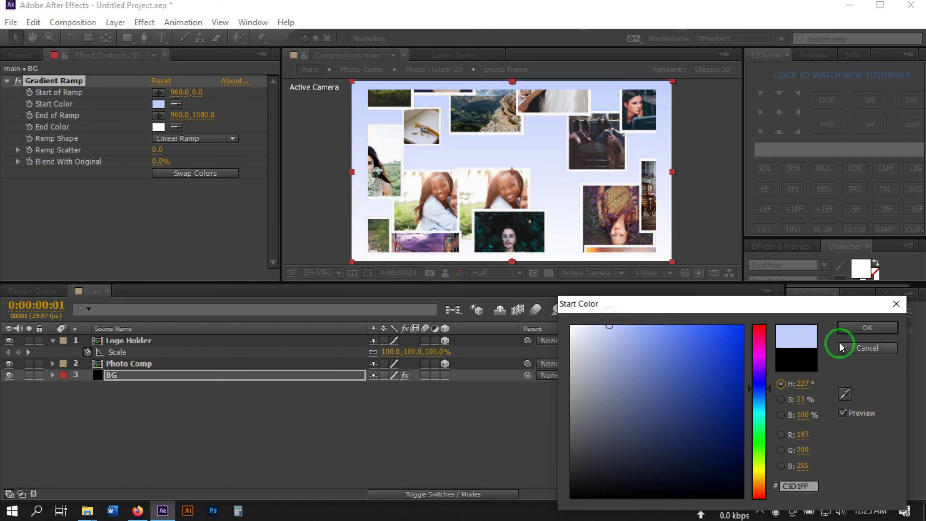
pyautogui.click(843, 327)
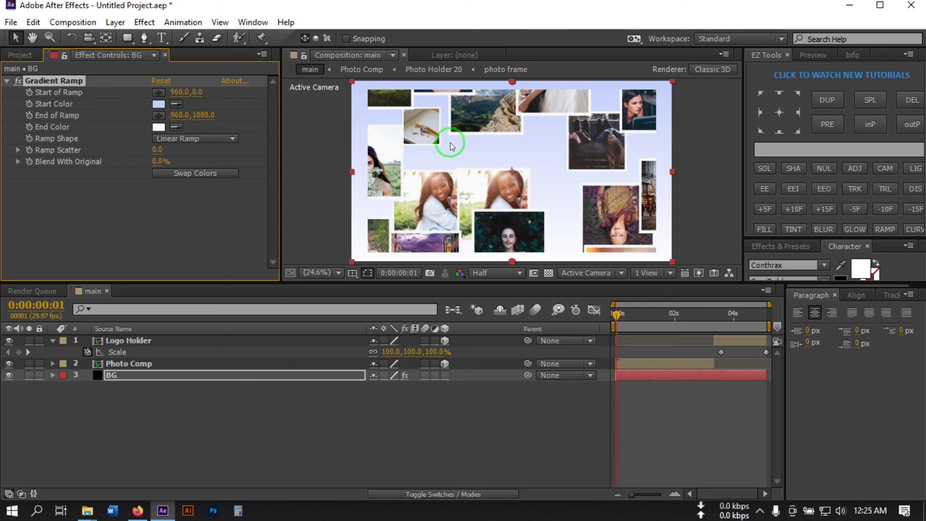
# Angle BG's Gradient Ramp diagonally, placing its start at about 3474, 2228 and its end at about -1184, -272, beyond opposite comp corners
pyautogui.moveTo(508, 84); pyautogui.dragTo(662, 258)
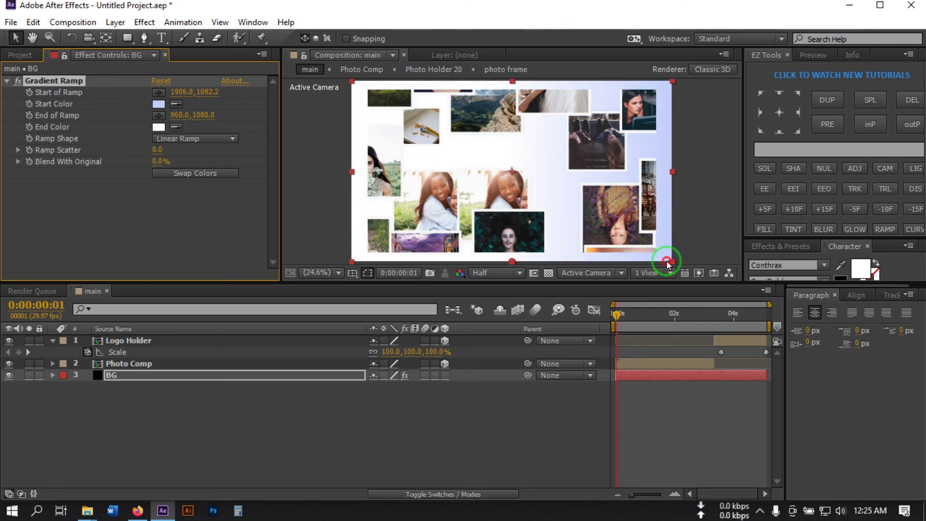
pyautogui.press(',')
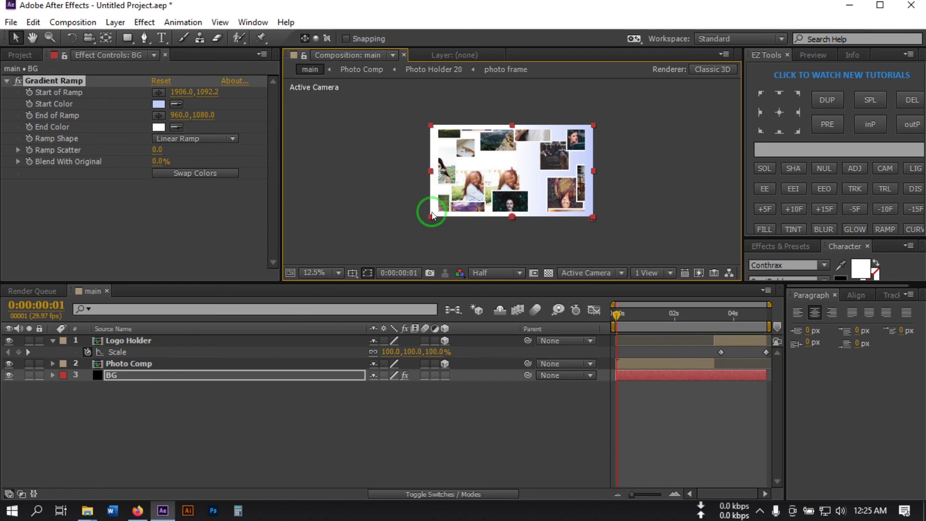
pyautogui.moveTo(476, 188); pyautogui.dragTo(332, 103)
pyautogui.moveTo(592, 219); pyautogui.dragTo(725, 316)
pyautogui.click(335, 273)
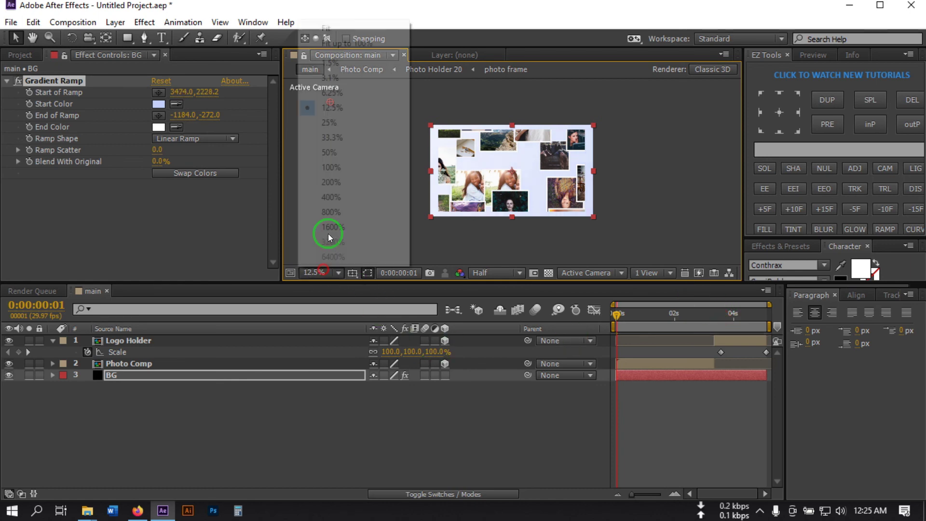
pyautogui.click(337, 46)
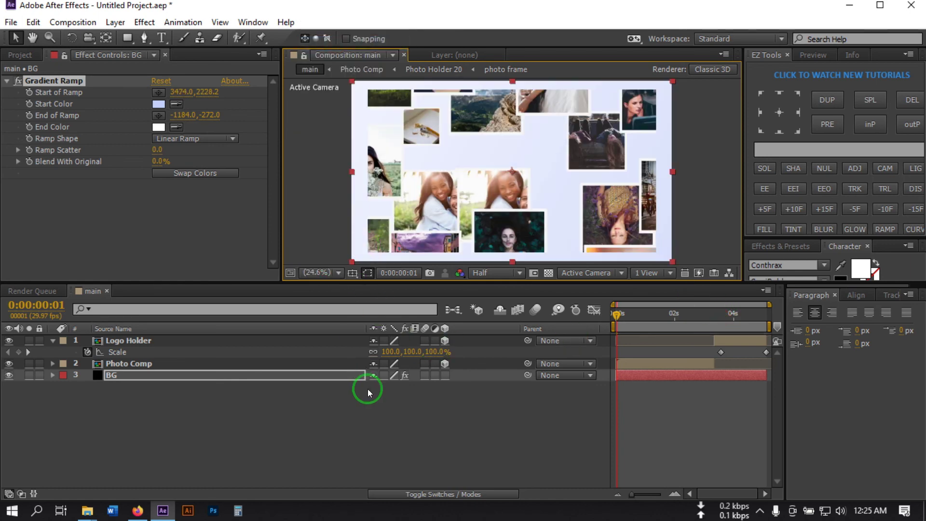
pyautogui.click(371, 440)
# Return to 0:00:00:00 and play the main comp to preview the animation over the gradient background
pyautogui.moveTo(617, 317); pyautogui.dragTo(579, 333)
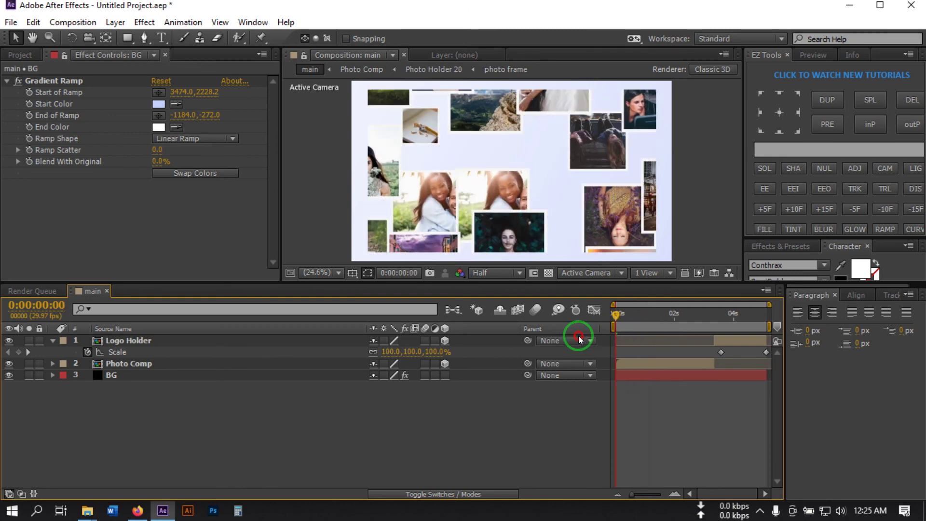
pyautogui.click(8, 376)
pyautogui.click(220, 400)
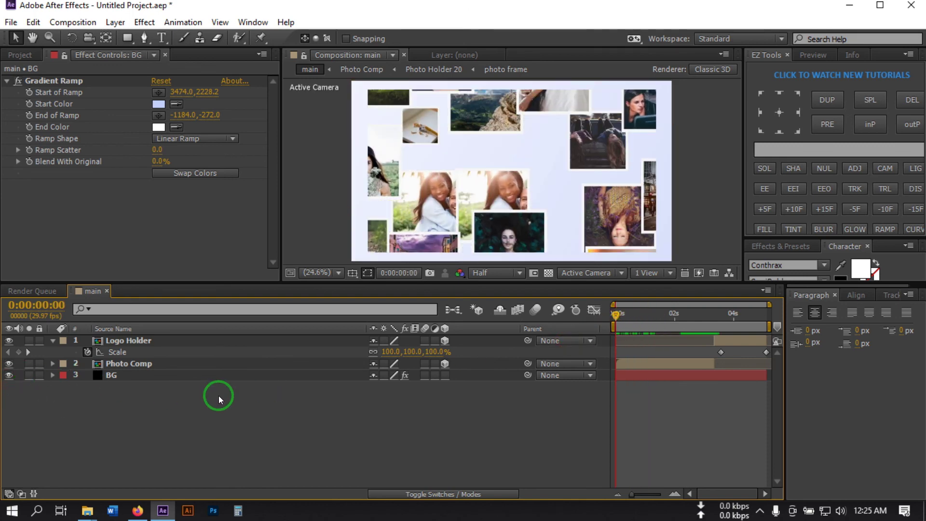
pyautogui.moveTo(616, 316); pyautogui.dragTo(397, 387)
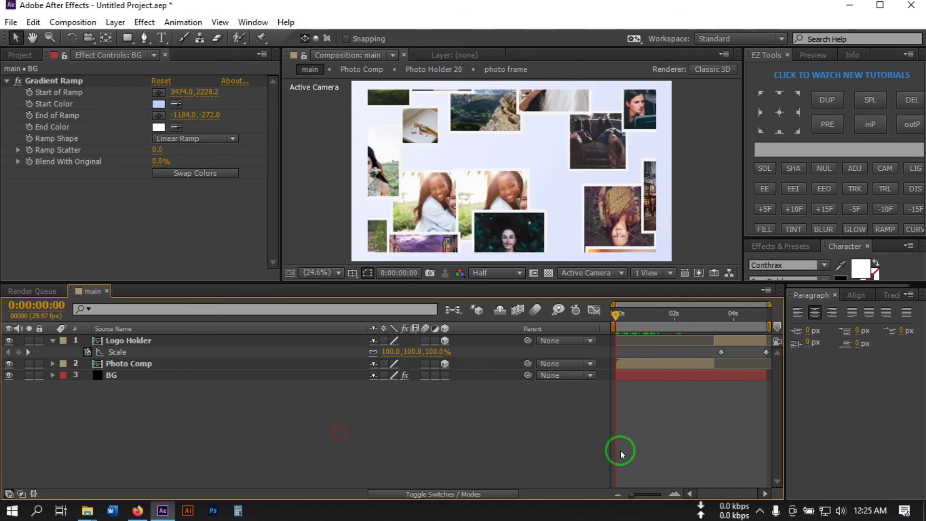
pyautogui.moveTo(639, 502)
pyautogui.mouseDown()
pyautogui.moveTo(573, 501)
pyautogui.moveTo(620, 500)
pyautogui.mouseUp()
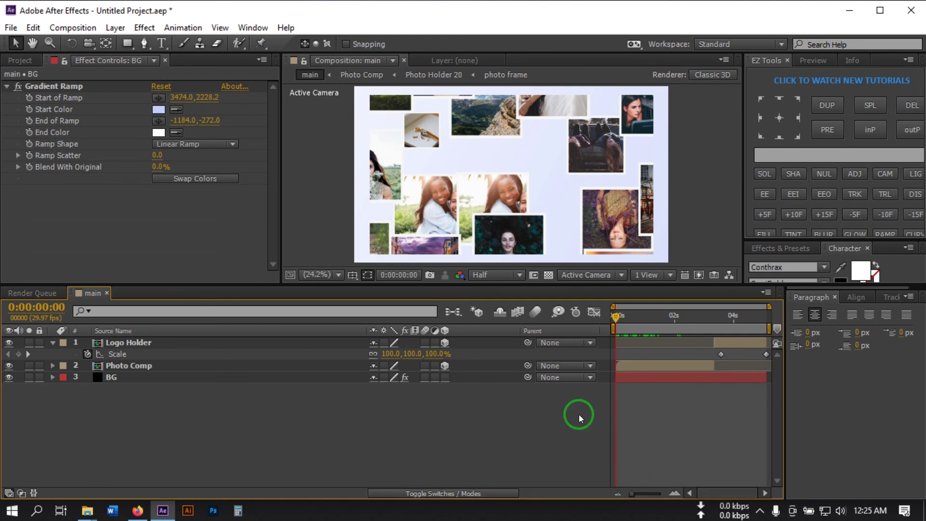
pyautogui.press('space')
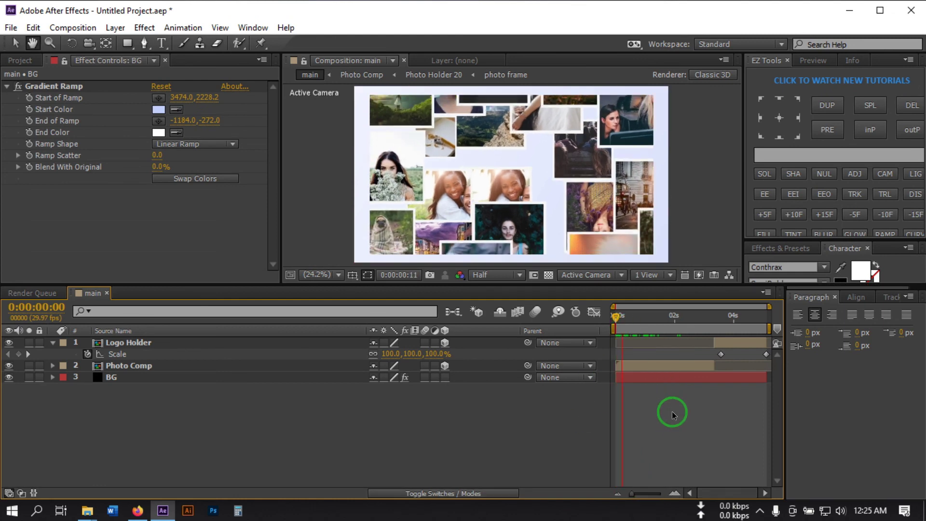